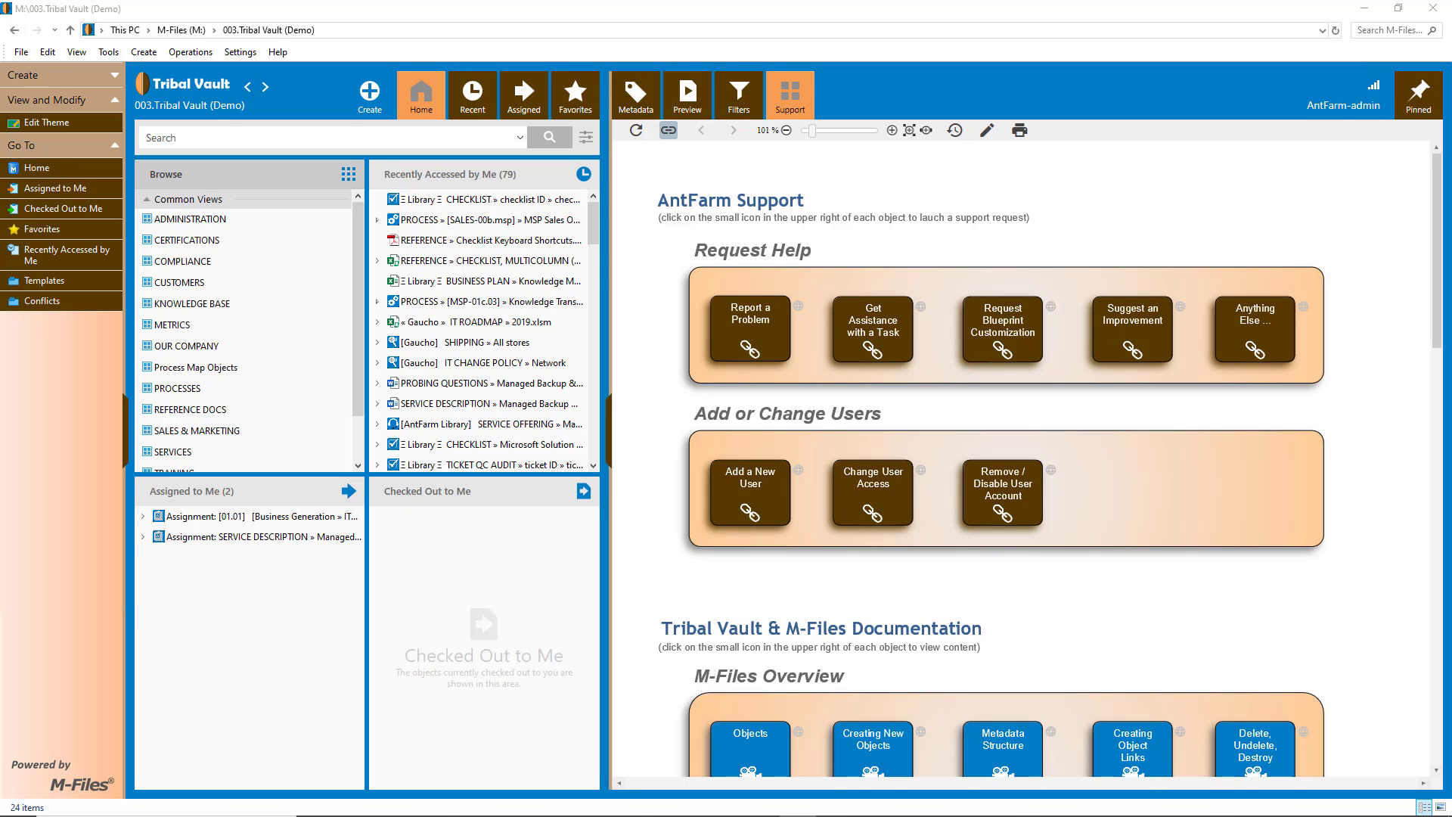
Start a new document from the blank "CHECKLIST » checklist ID » checklist subject (template)" in the Checklist templates.
{"action": "left_click", "coordinate": [52, 282]}
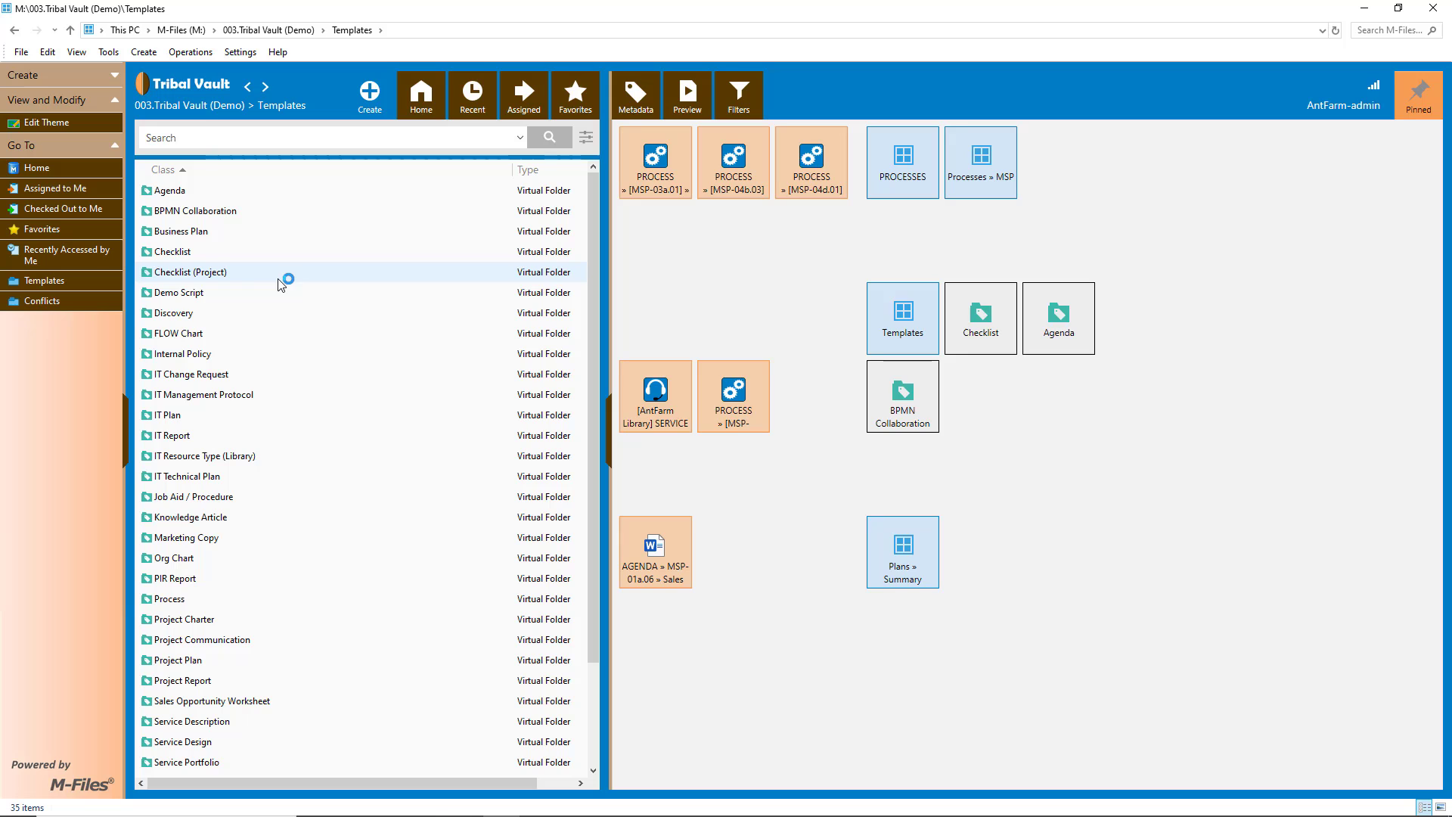
{"action": "left_click", "coordinate": [170, 254]}
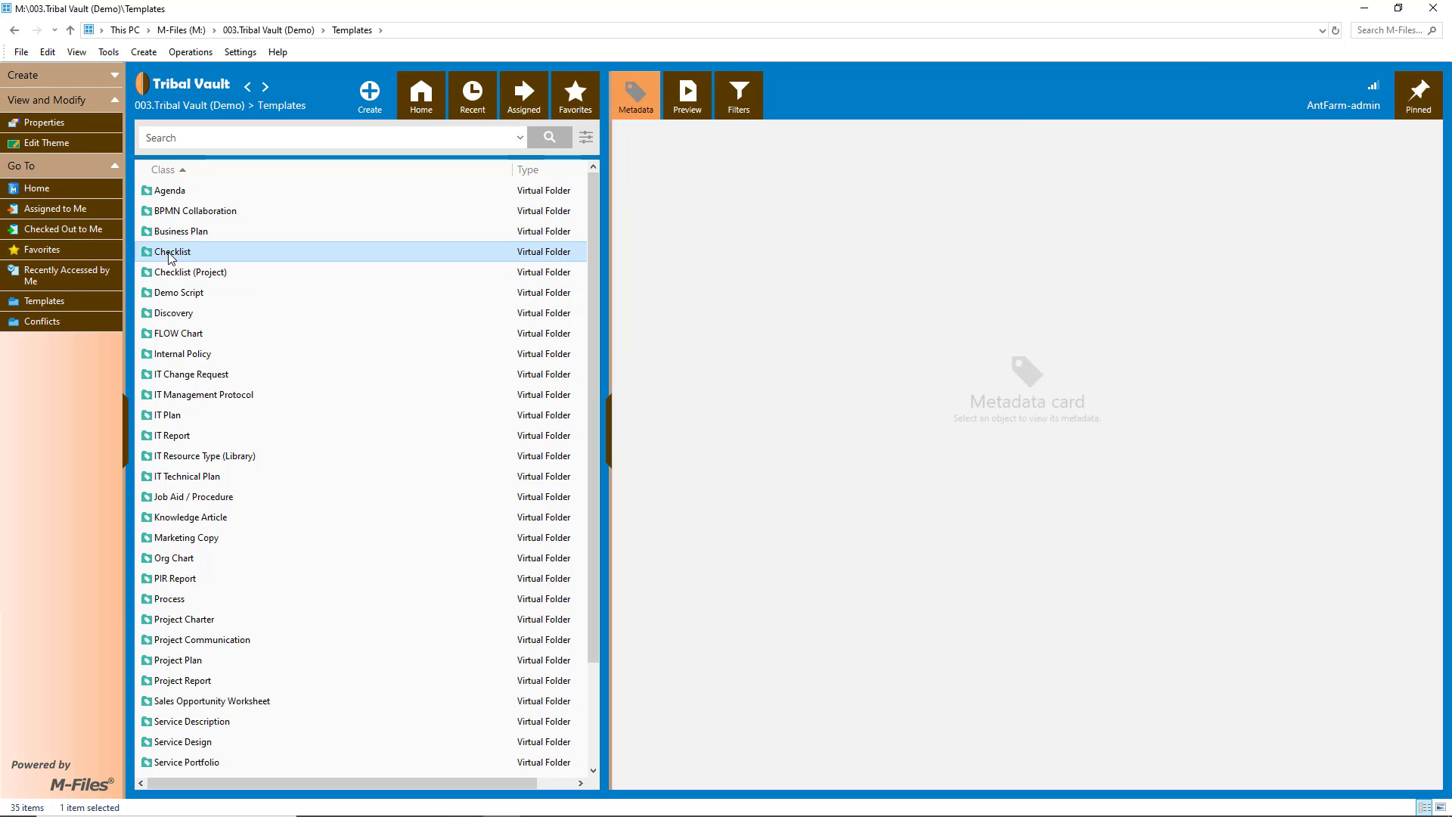
{"action": "double_click", "coordinate": [217, 253]}
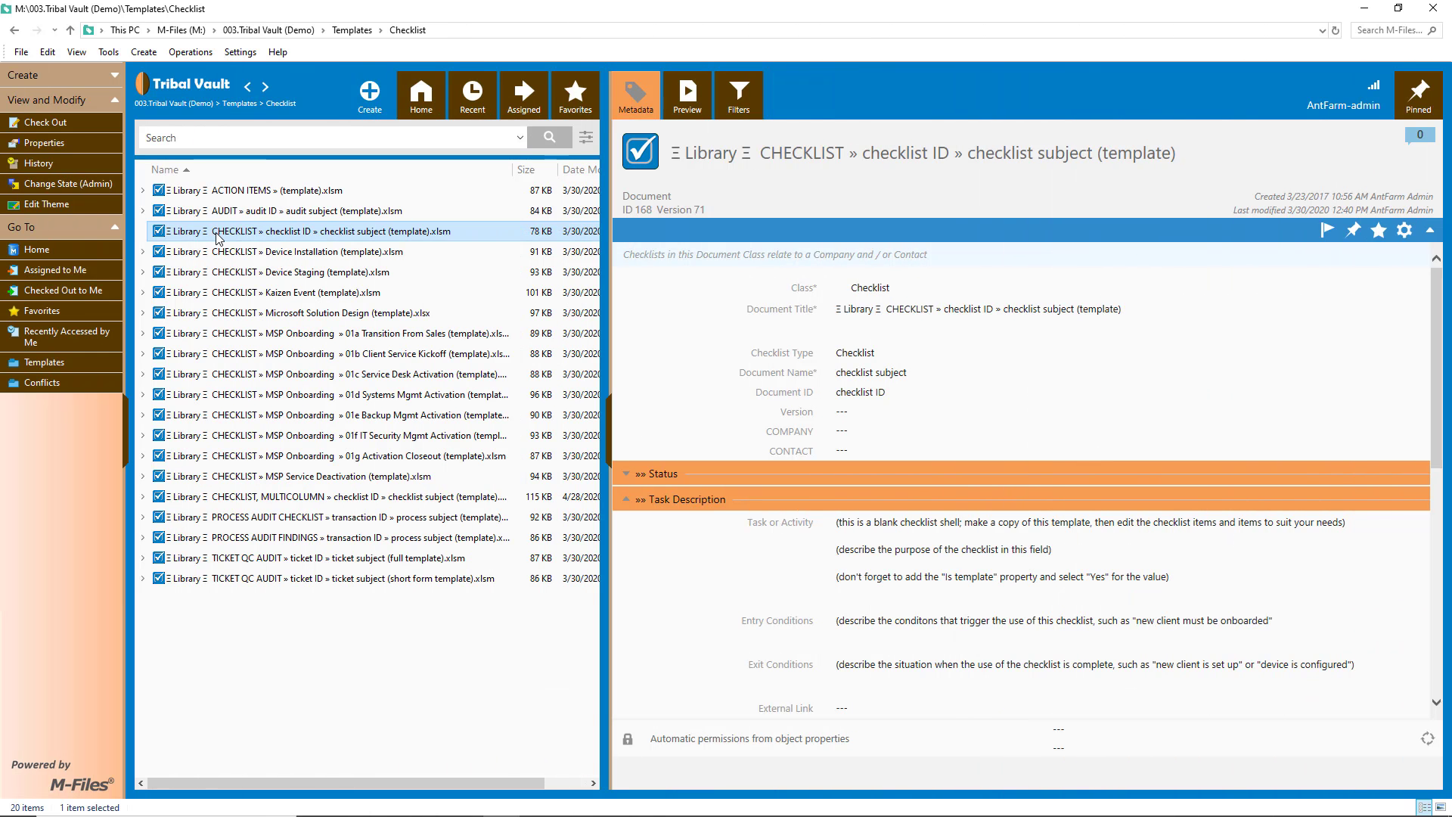
{"action": "right_click", "coordinate": [462, 234]}
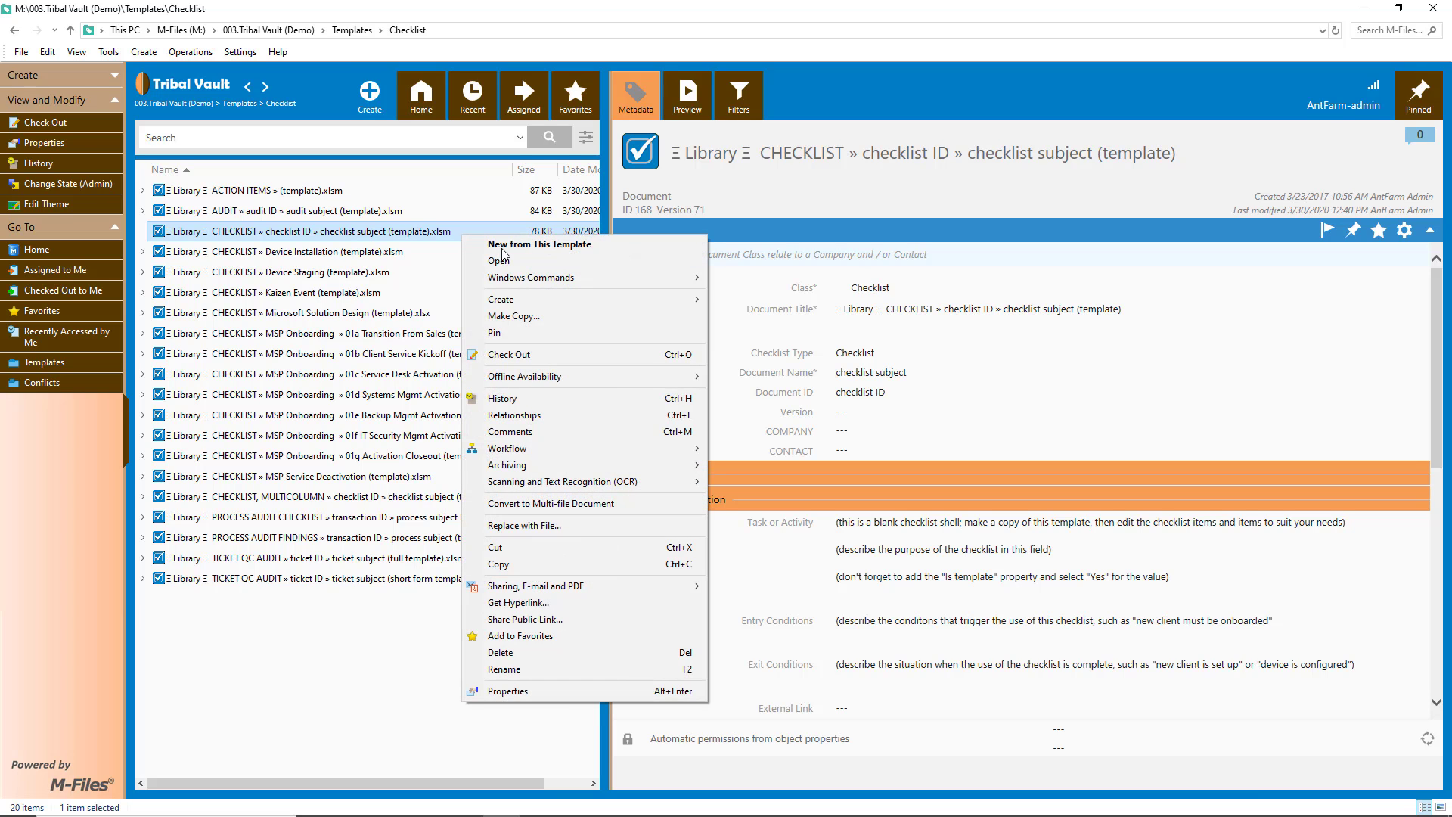
{"action": "left_click", "coordinate": [506, 252]}
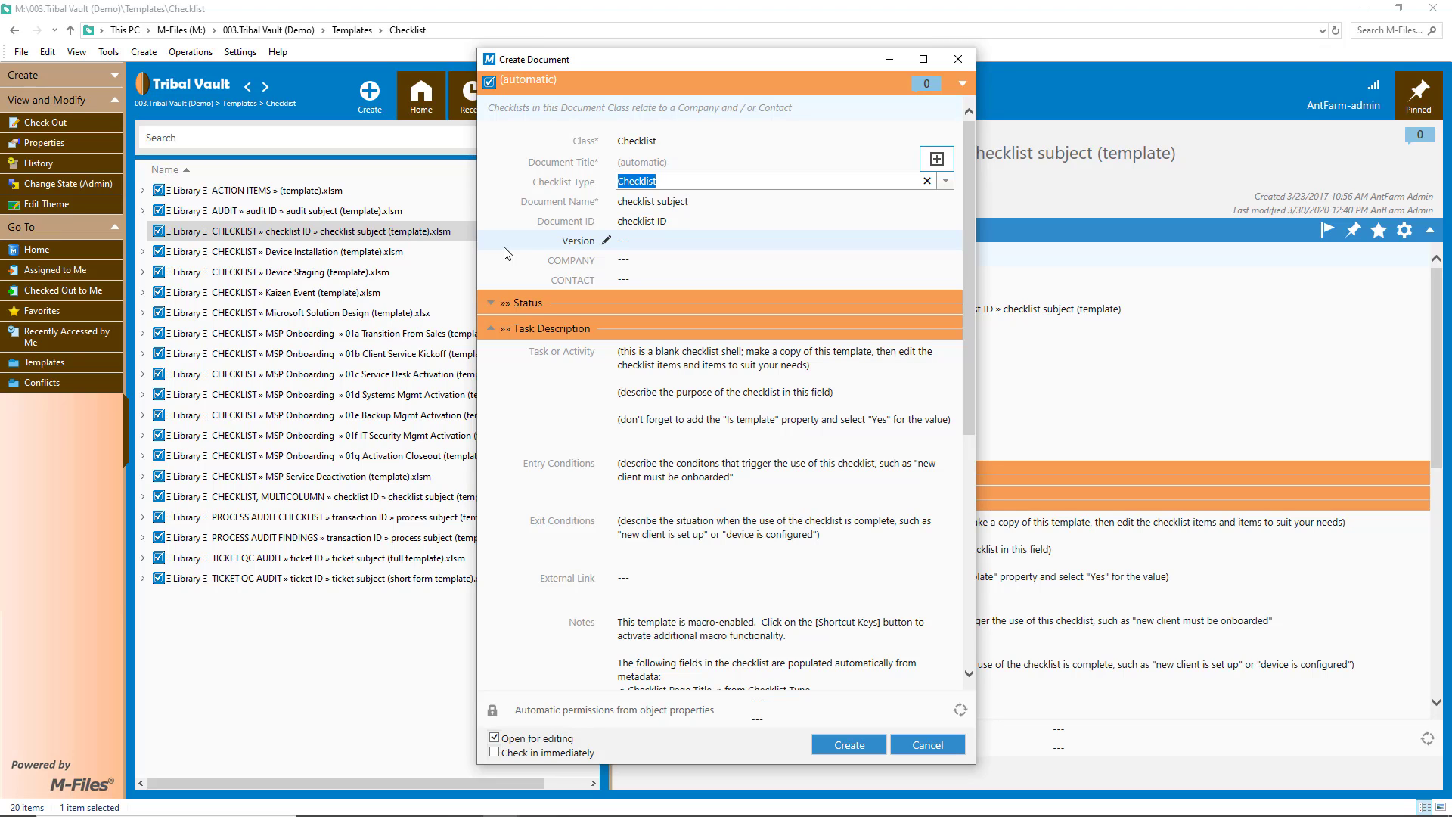
Add the "Is template" property to the new document's metadata and enable it.
{"action": "scroll", "coordinate": [643, 399], "scroll_direction": "down", "scroll_amount": 1}
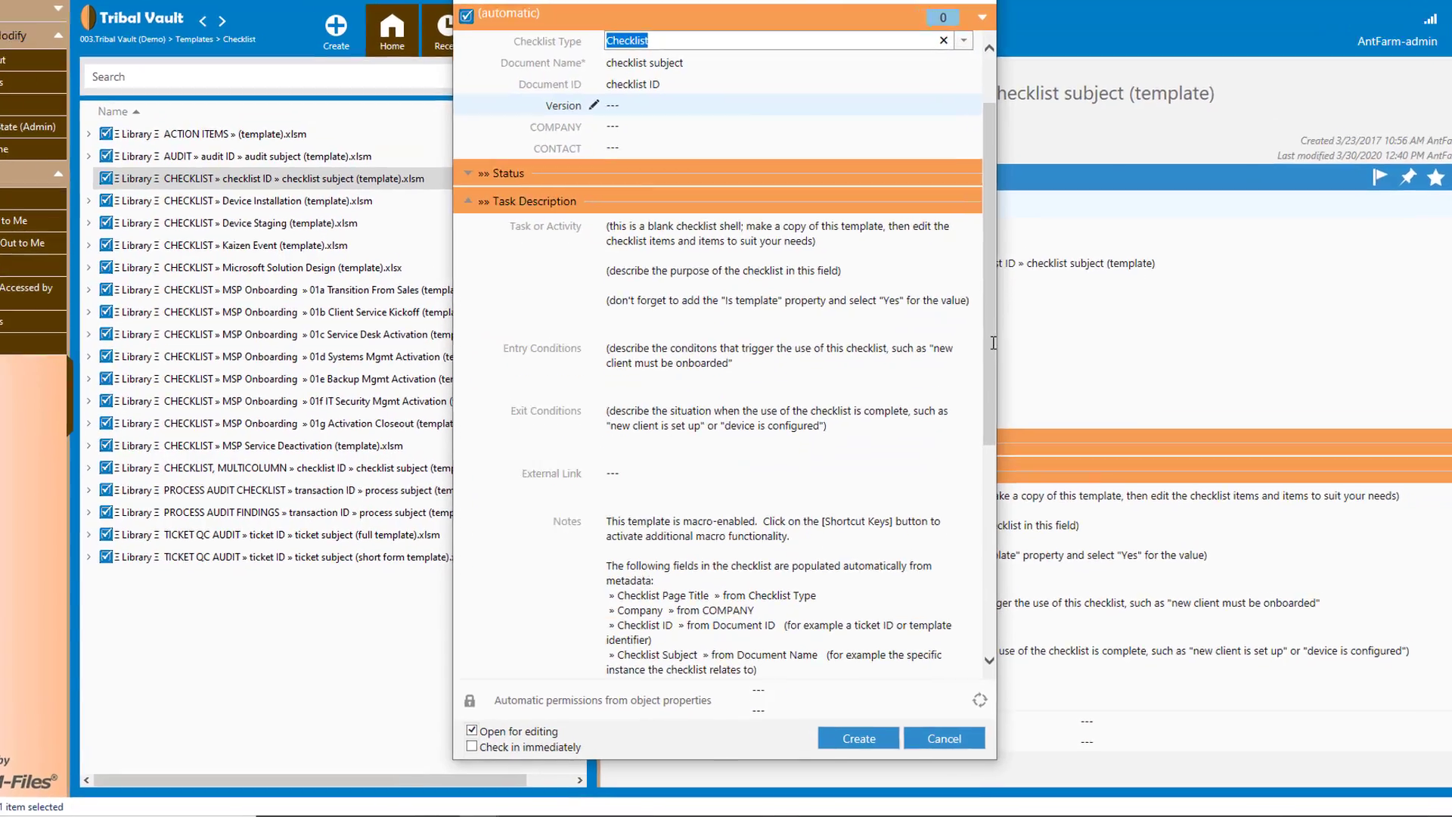
{"action": "scroll", "coordinate": [993, 343], "scroll_direction": "down", "scroll_amount": 5}
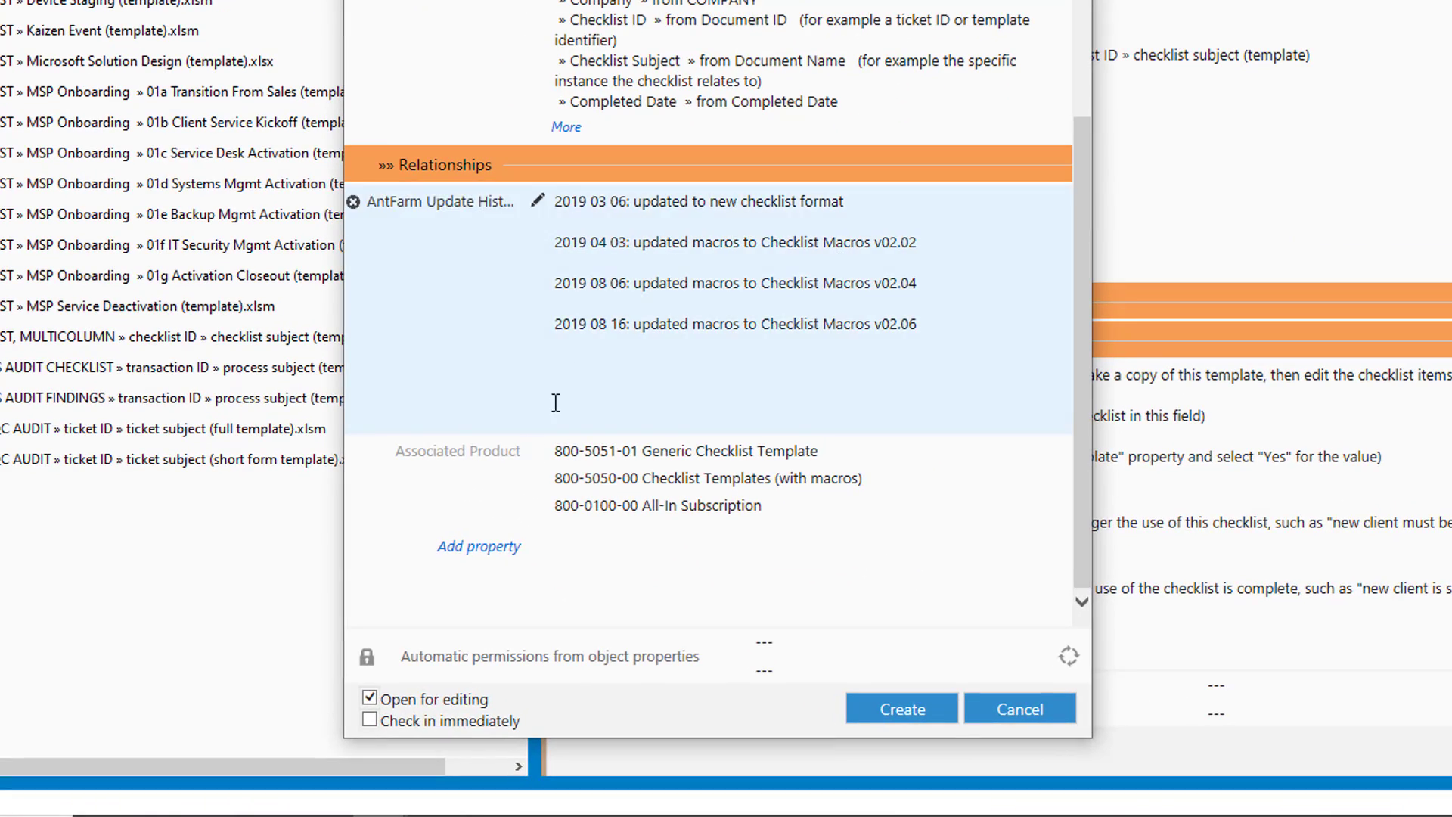
{"action": "left_click", "coordinate": [471, 547]}
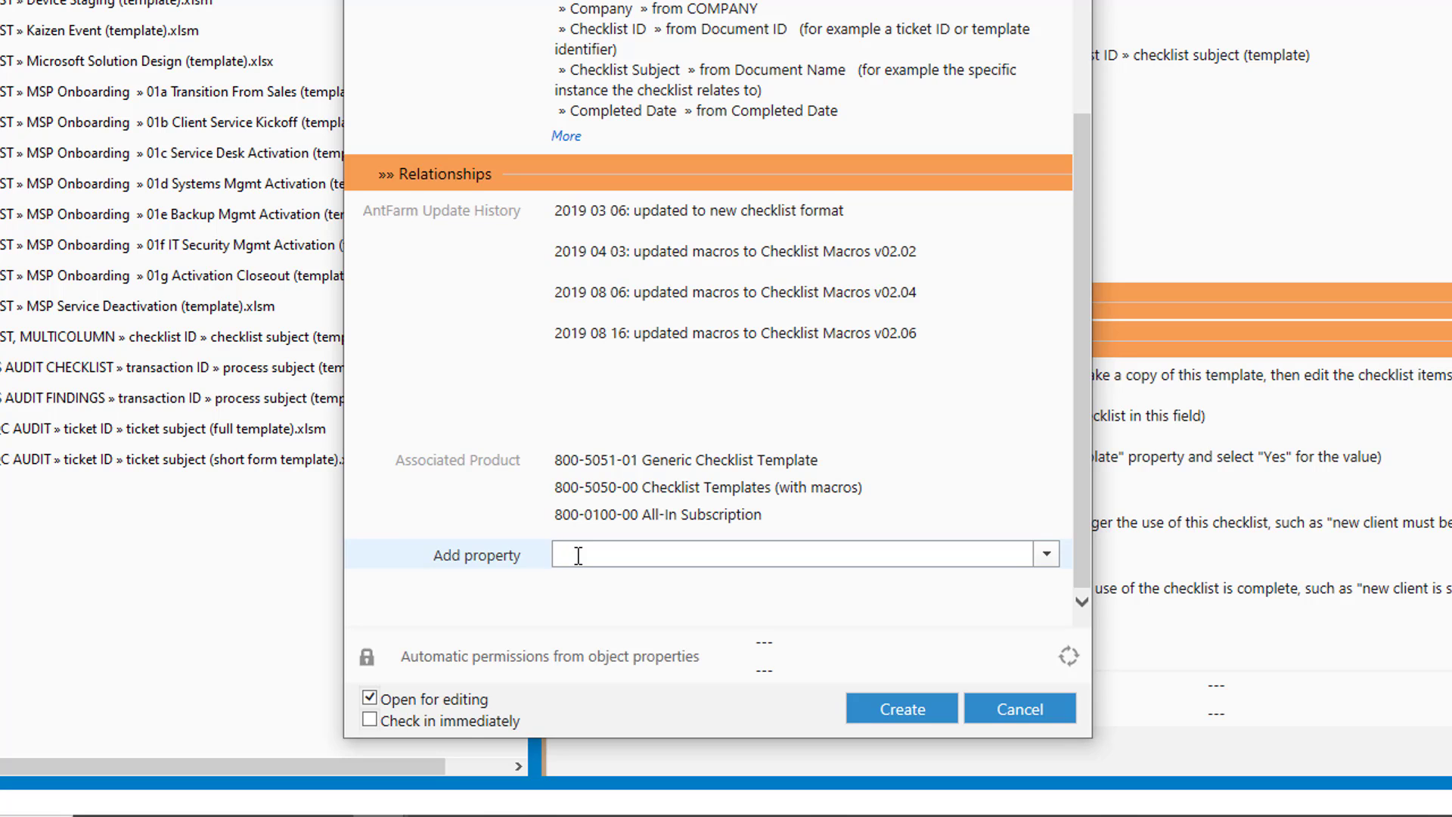
{"action": "type", "text": "is template"}
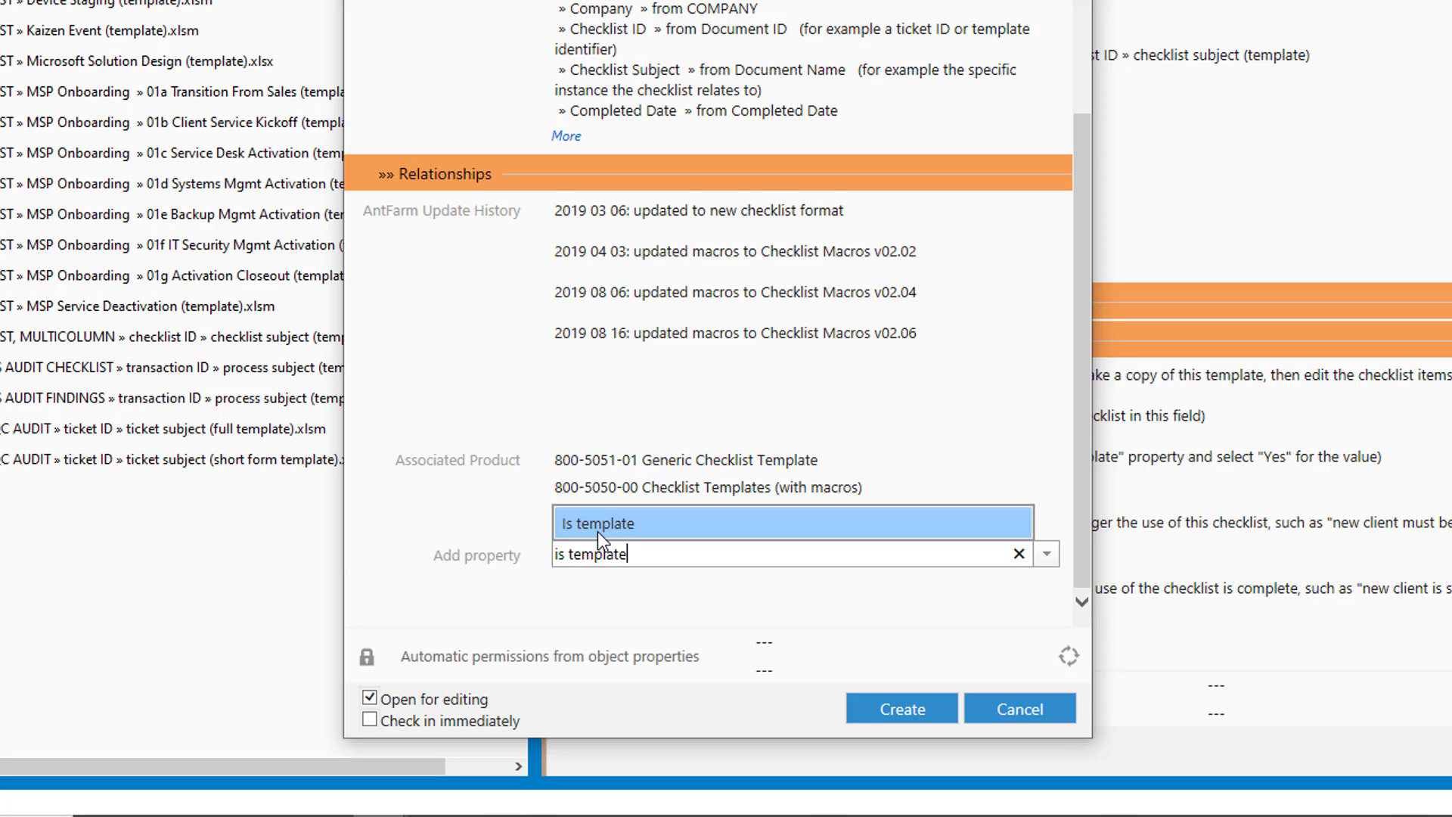
{"action": "left_click", "coordinate": [597, 528]}
{"action": "left_click", "coordinate": [564, 461]}
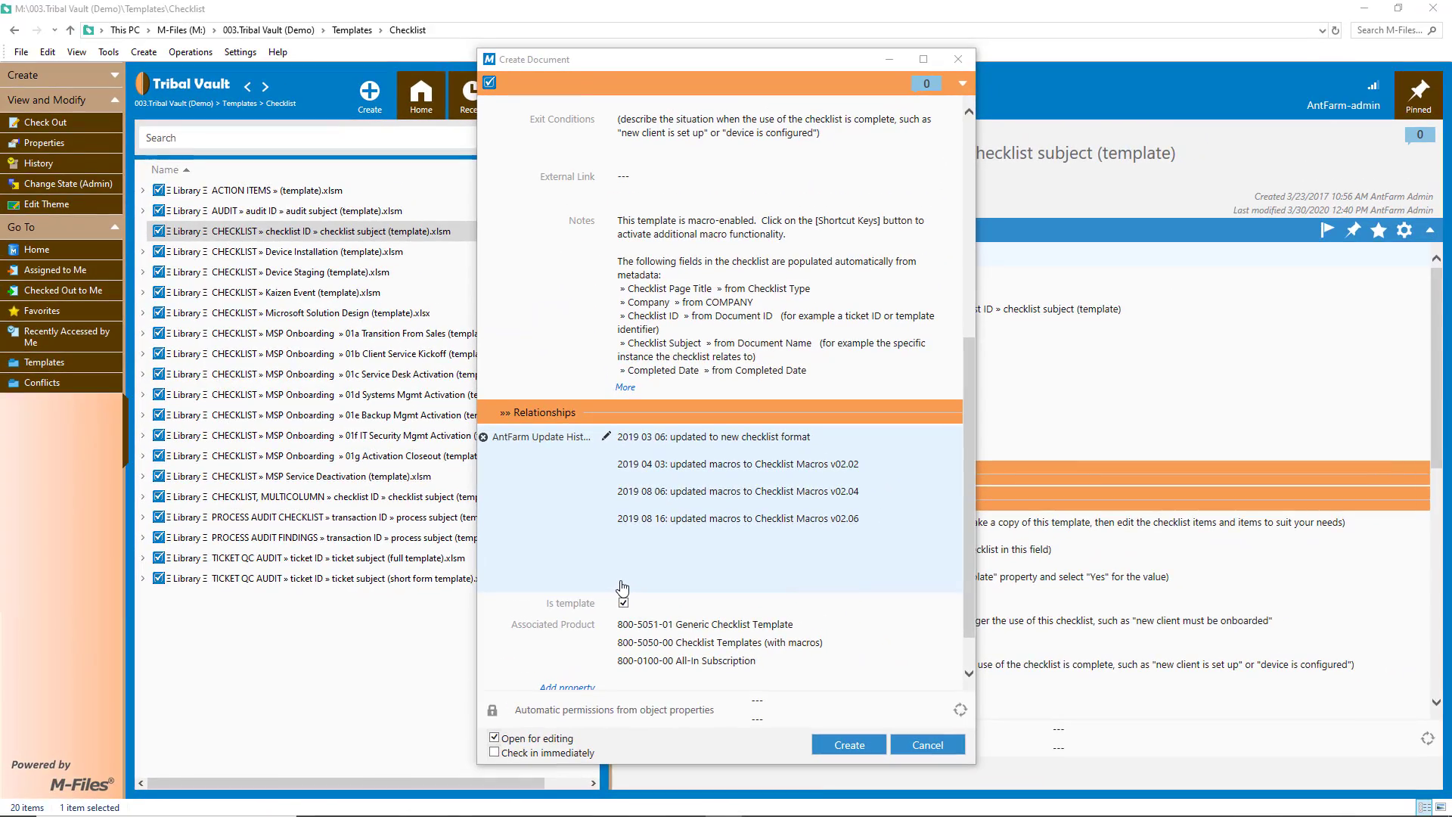
Set the document name to "New Employee Onboarding" and the title to "CHECKLIST » New Employee Onboarding (template)".
{"action": "scroll", "coordinate": [622, 587], "scroll_direction": "up", "scroll_amount": 10}
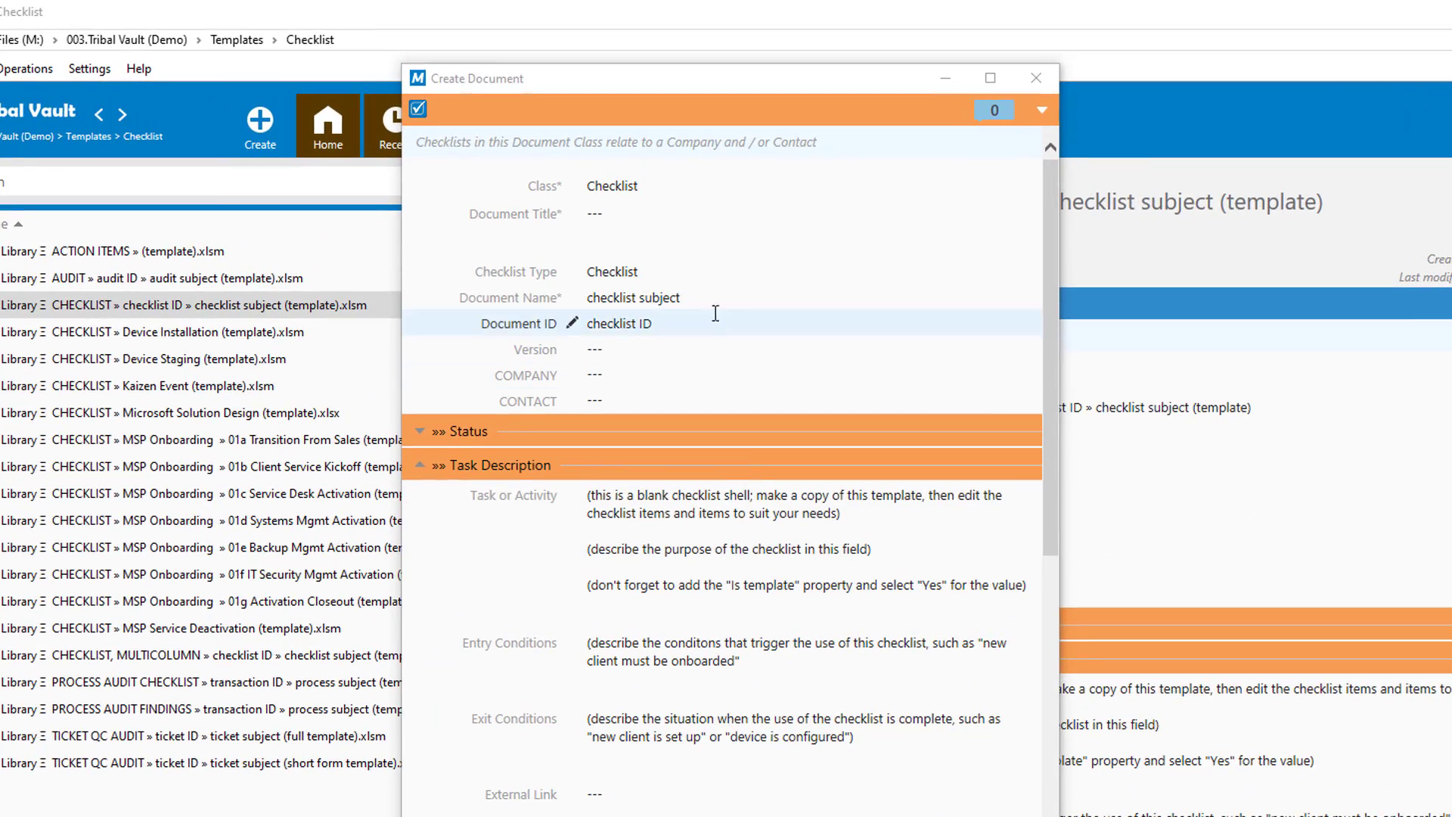
{"action": "left_click", "coordinate": [715, 310]}
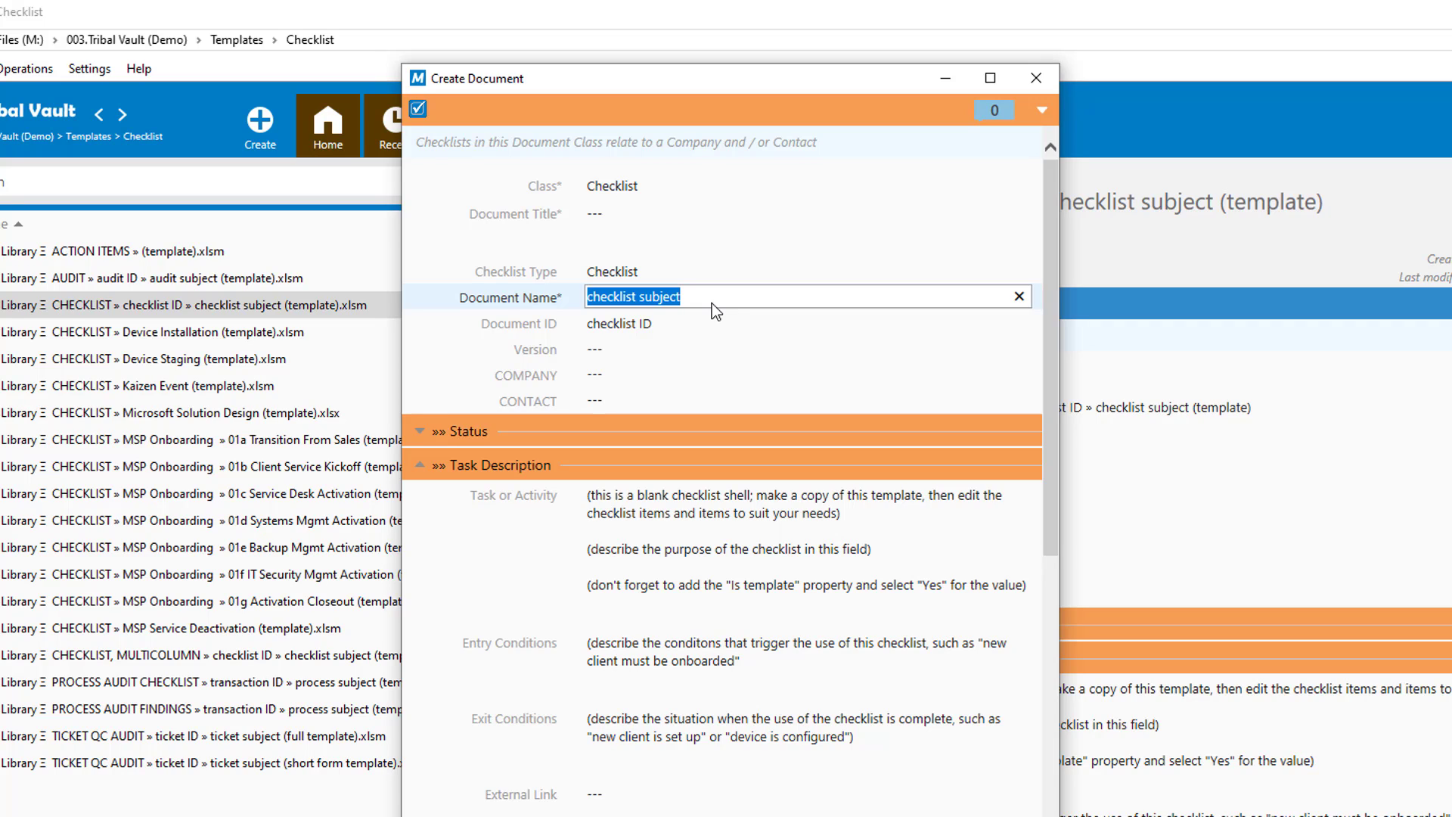
{"action": "type", "text": "New Employee Onboarding"}
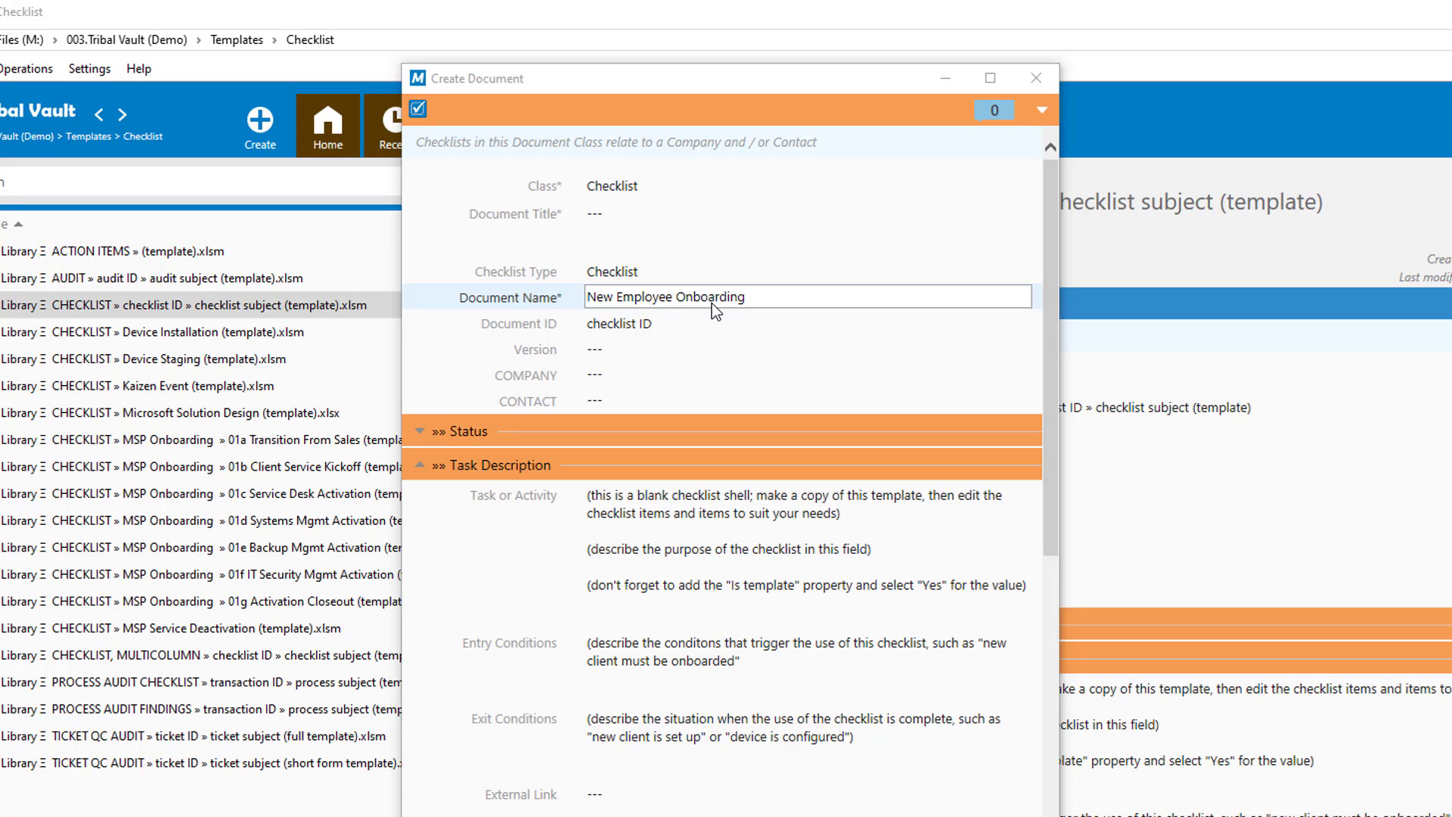
{"action": "left_click", "coordinate": [714, 224]}
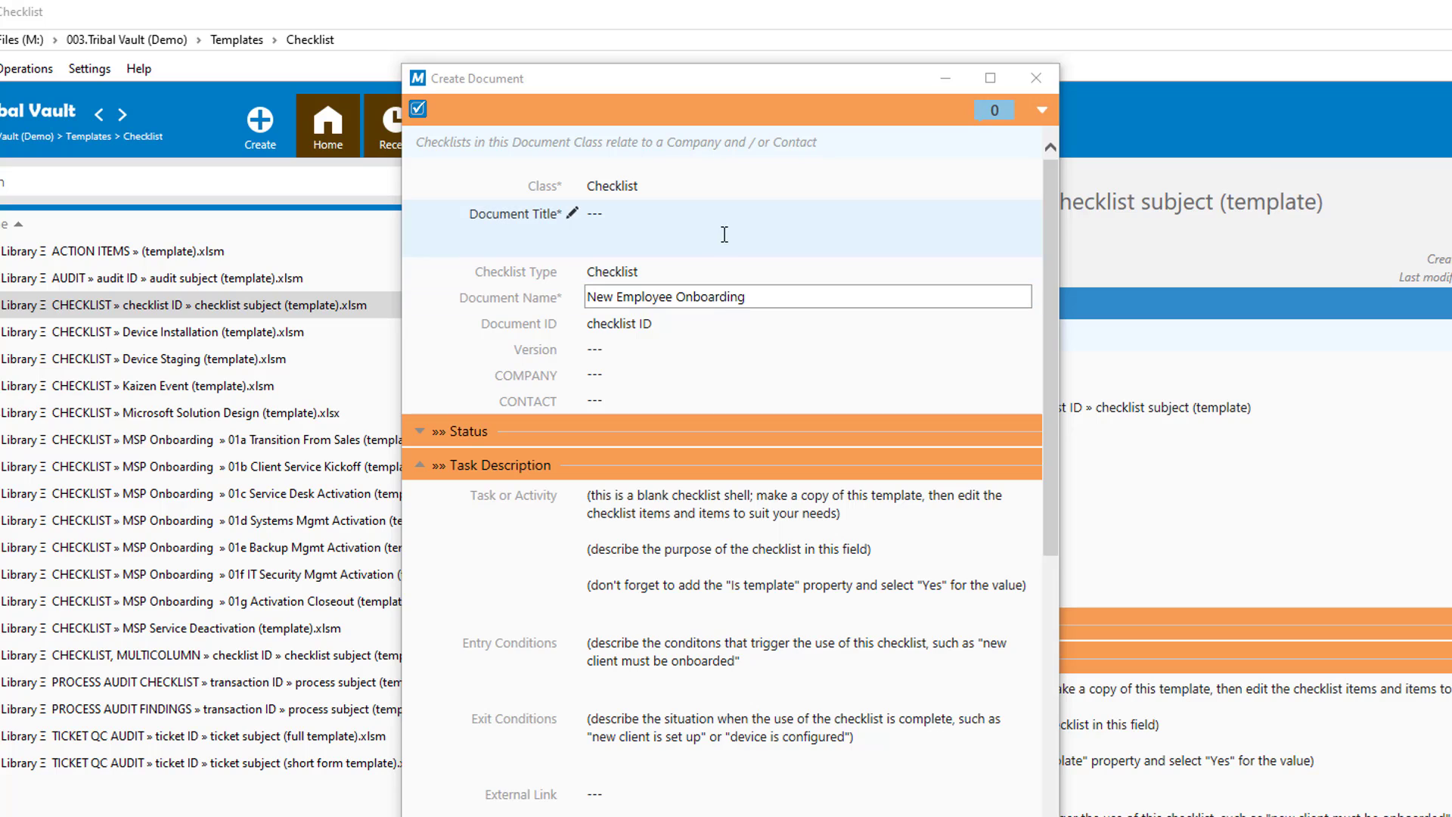
{"action": "type", "text": "CHECKLIST » New Employee Onboarding (template)"}
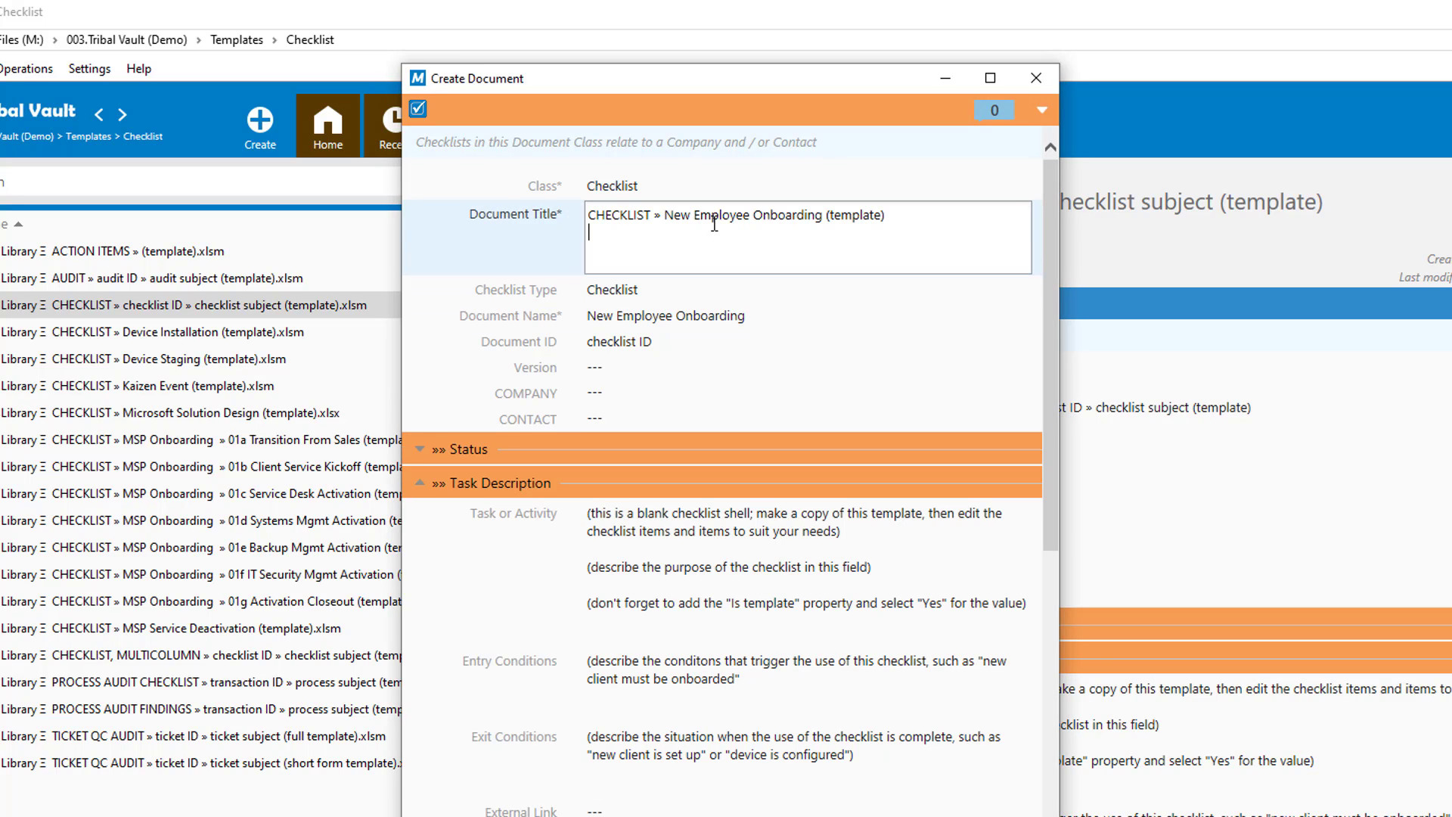
{"action": "key", "text": "BackSpace"}
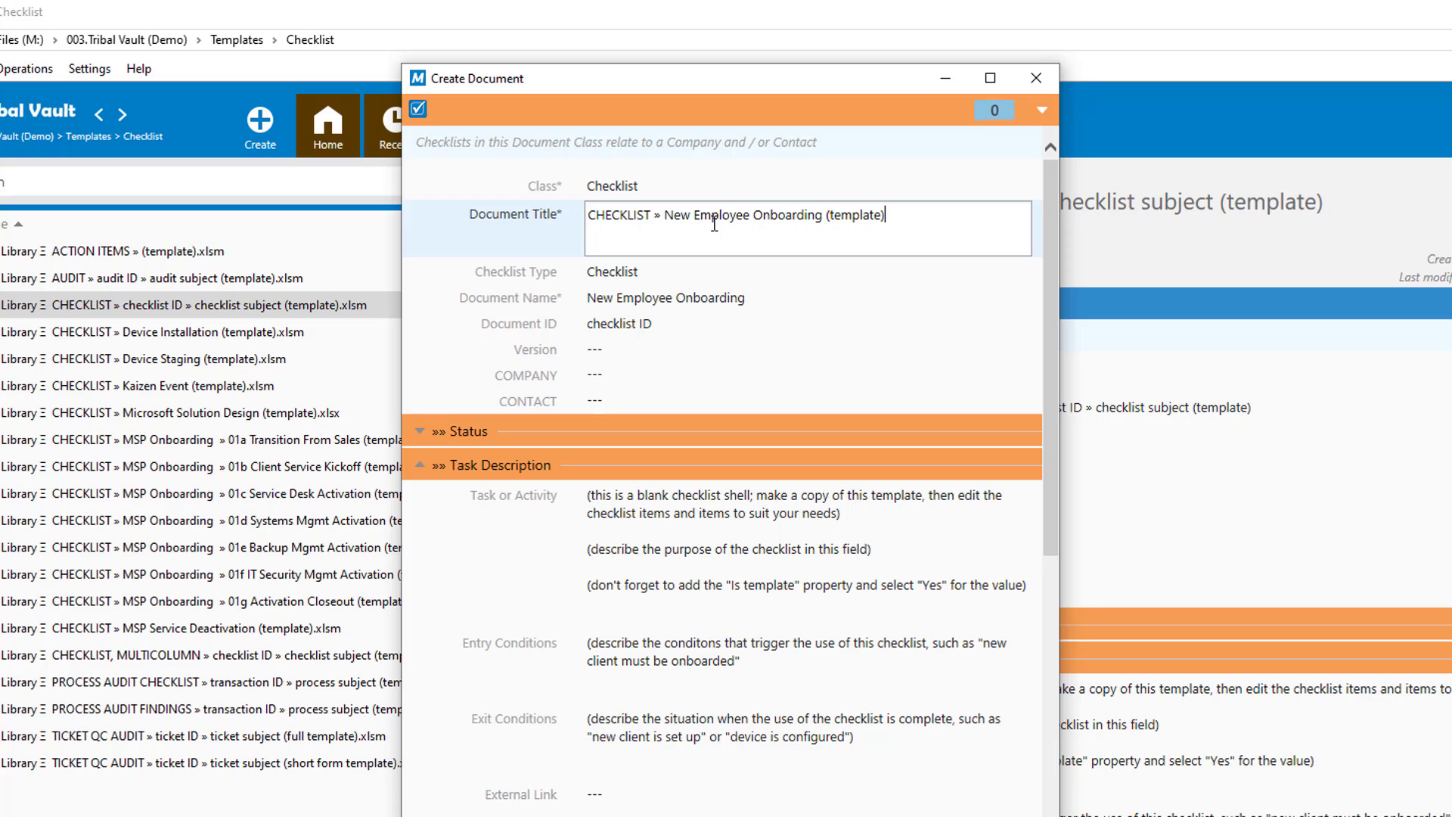
Set the Document ID to HR-01-Onboard and the Process / Doc Status to "02. Draft".
{"action": "left_click", "coordinate": [695, 320]}
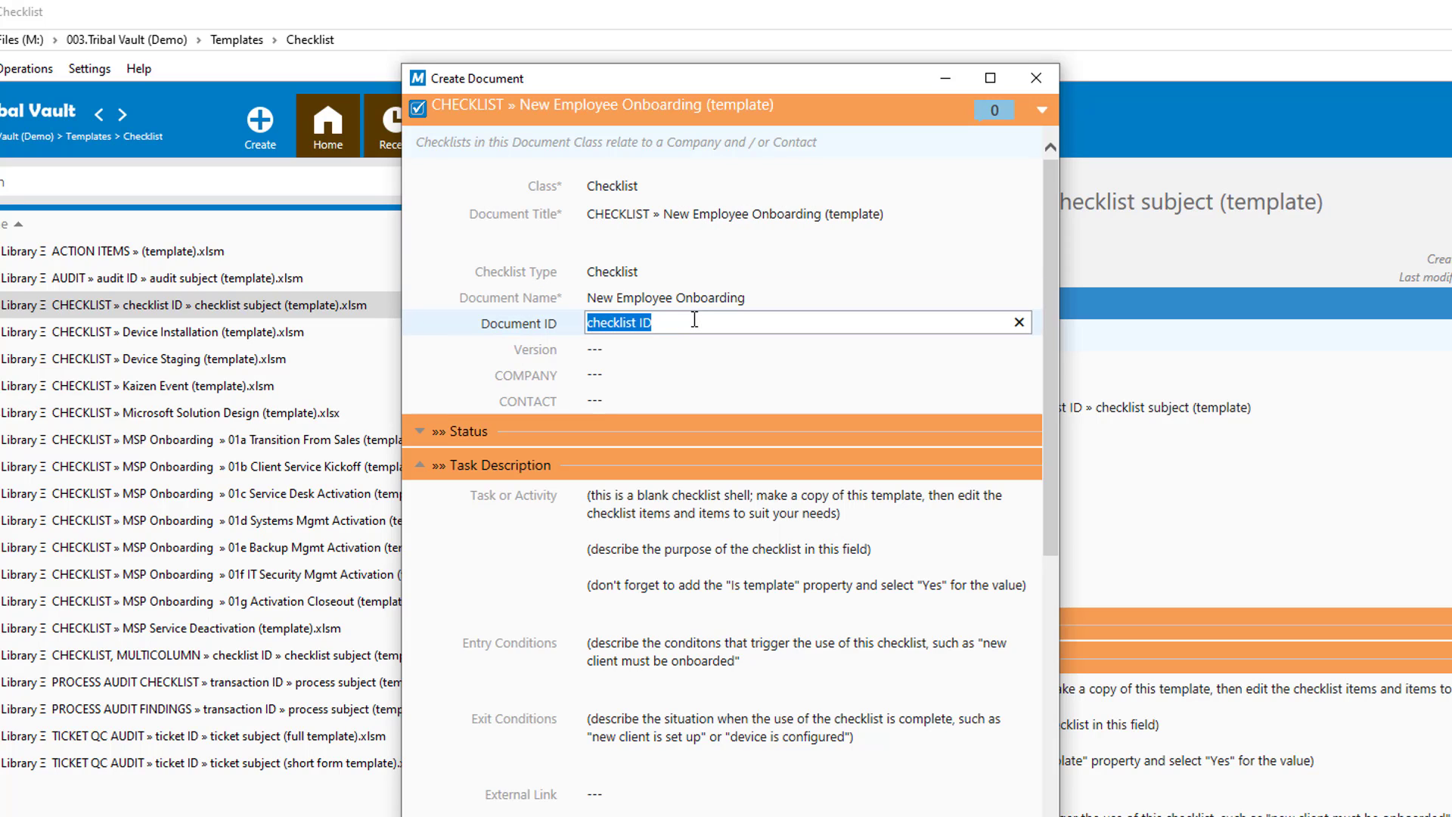
{"action": "type", "text": "HR-01-Onboard"}
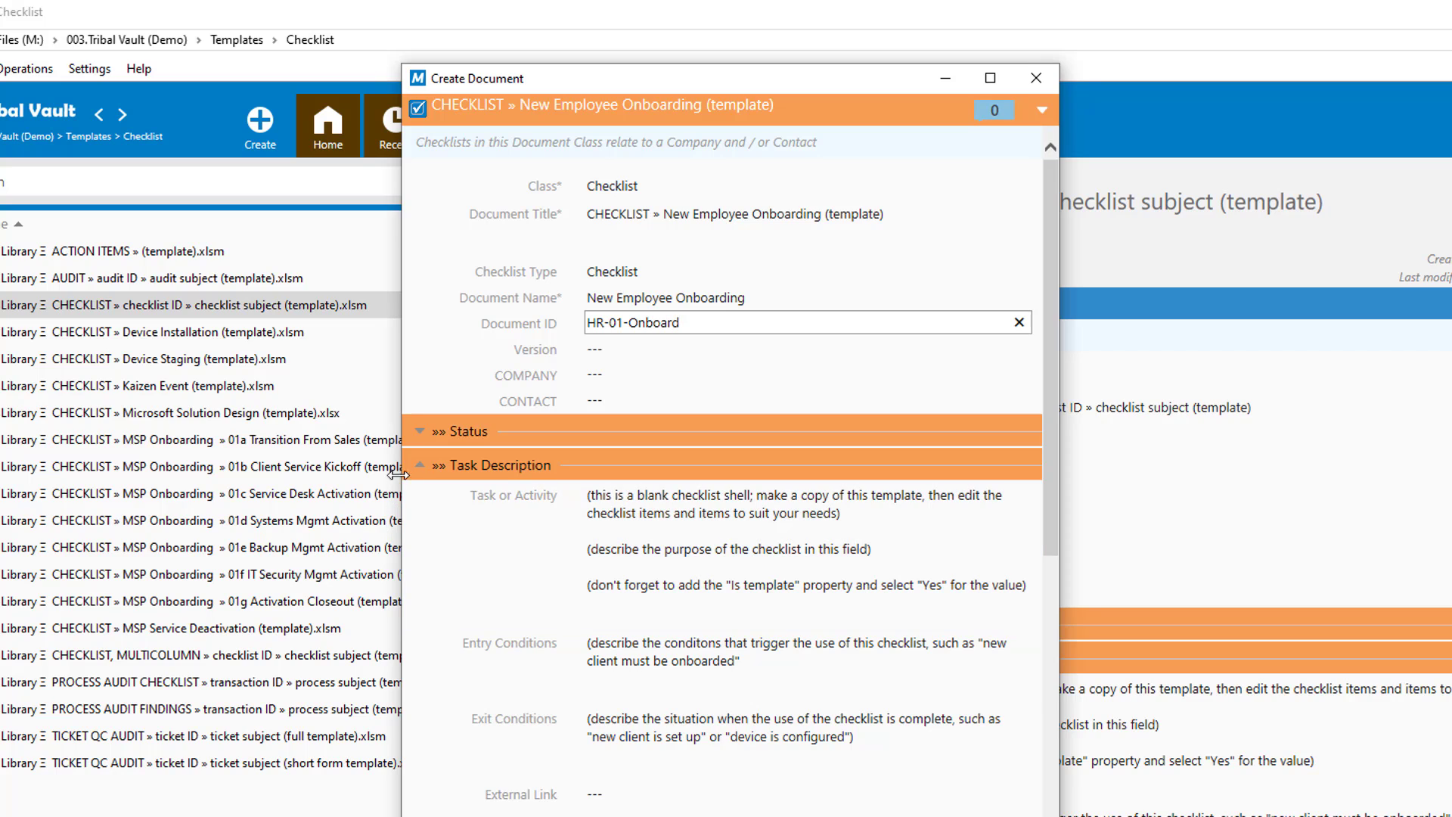
{"action": "left_click", "coordinate": [419, 436]}
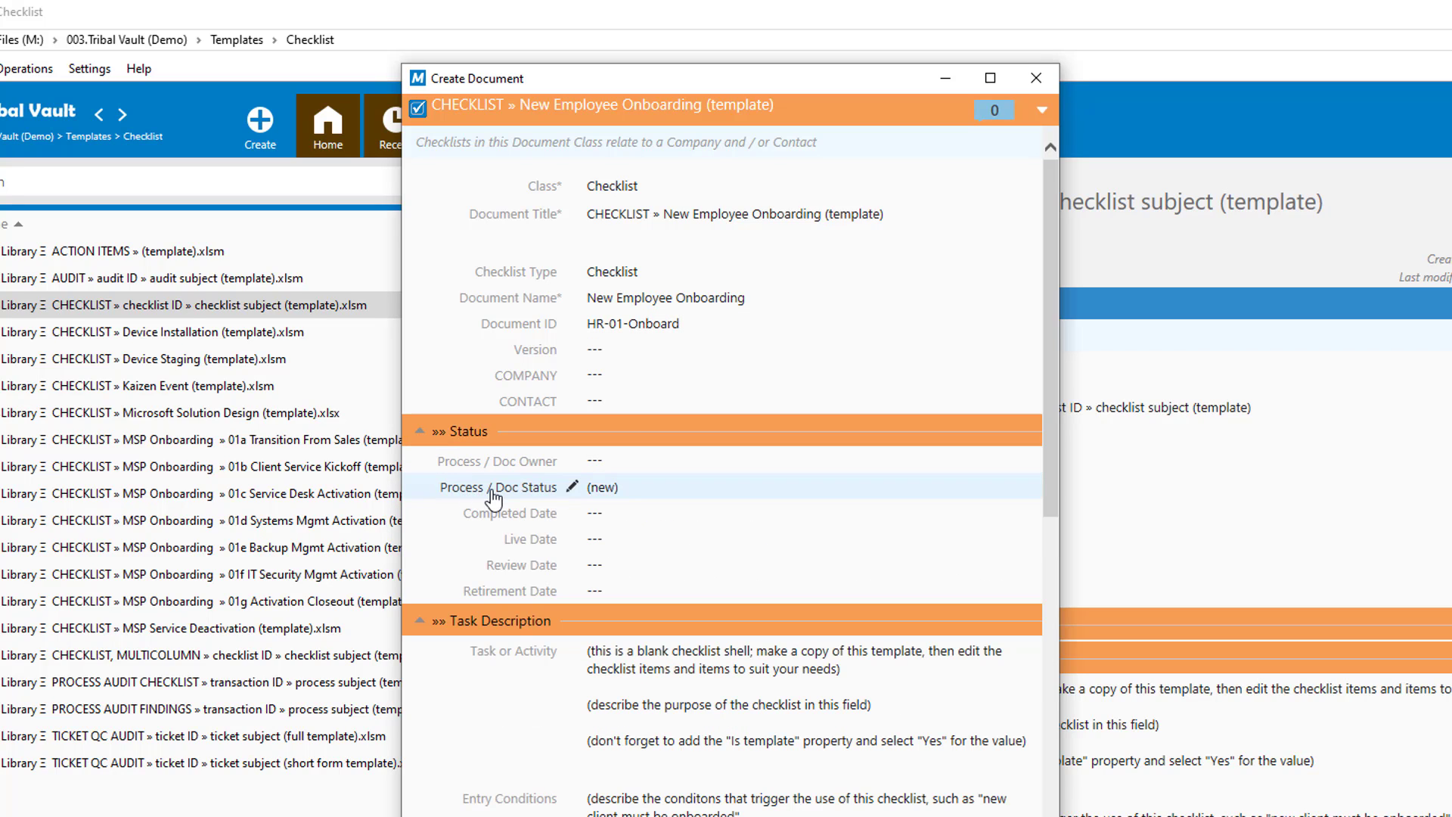
{"action": "left_click", "coordinate": [691, 493]}
{"action": "left_click", "coordinate": [1018, 488]}
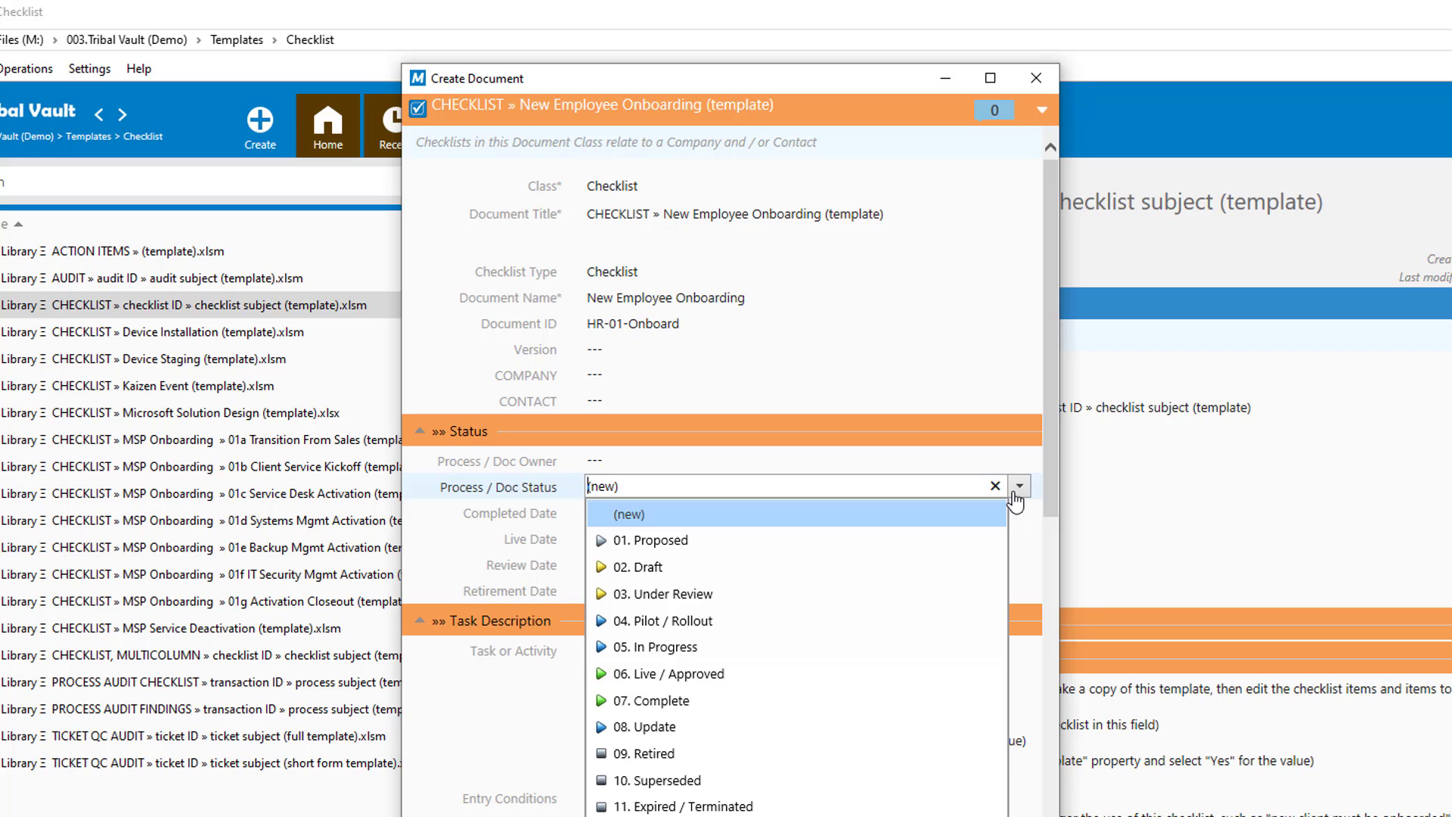
{"action": "left_click", "coordinate": [701, 569]}
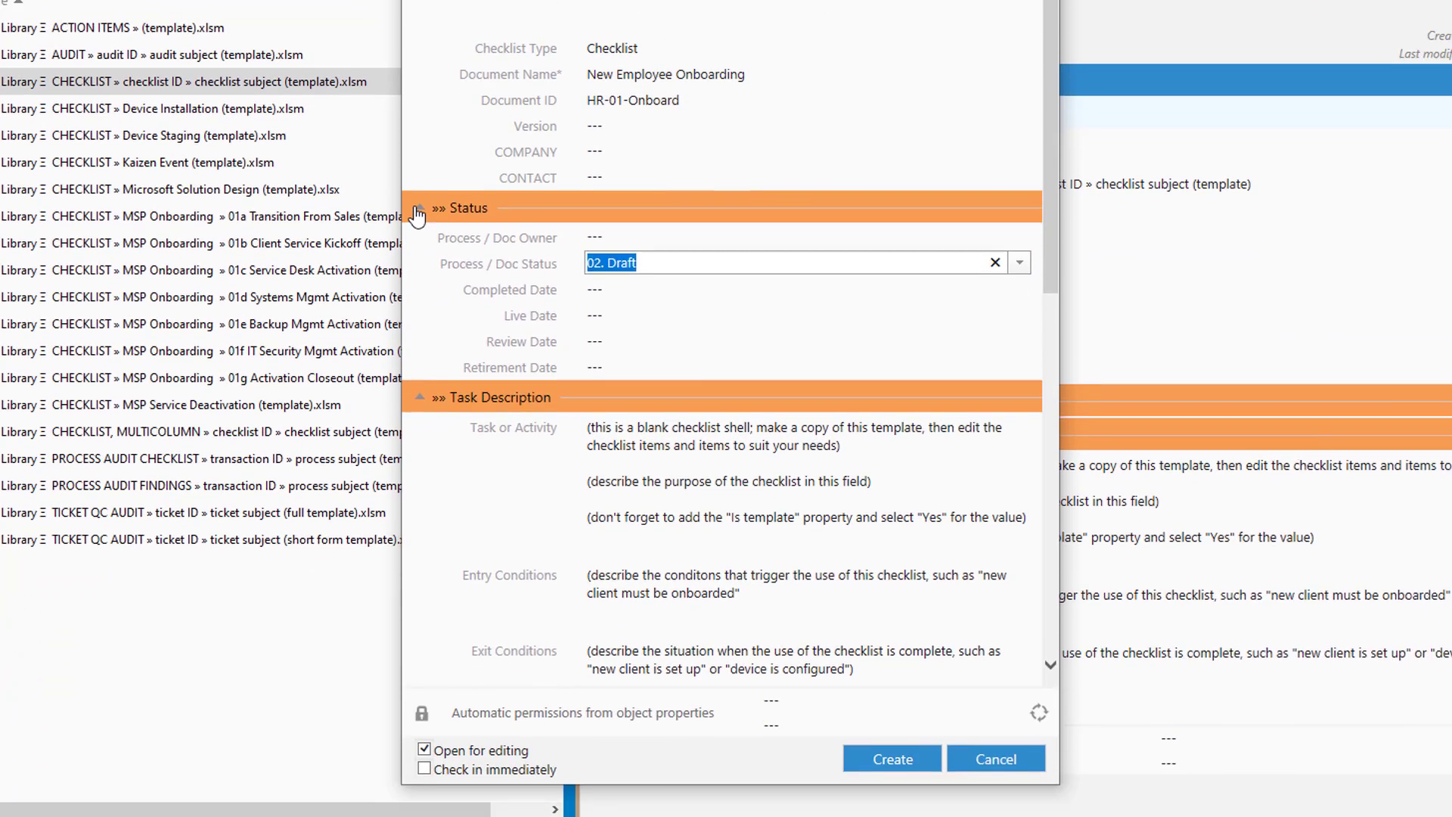
{"action": "left_click", "coordinate": [420, 430]}
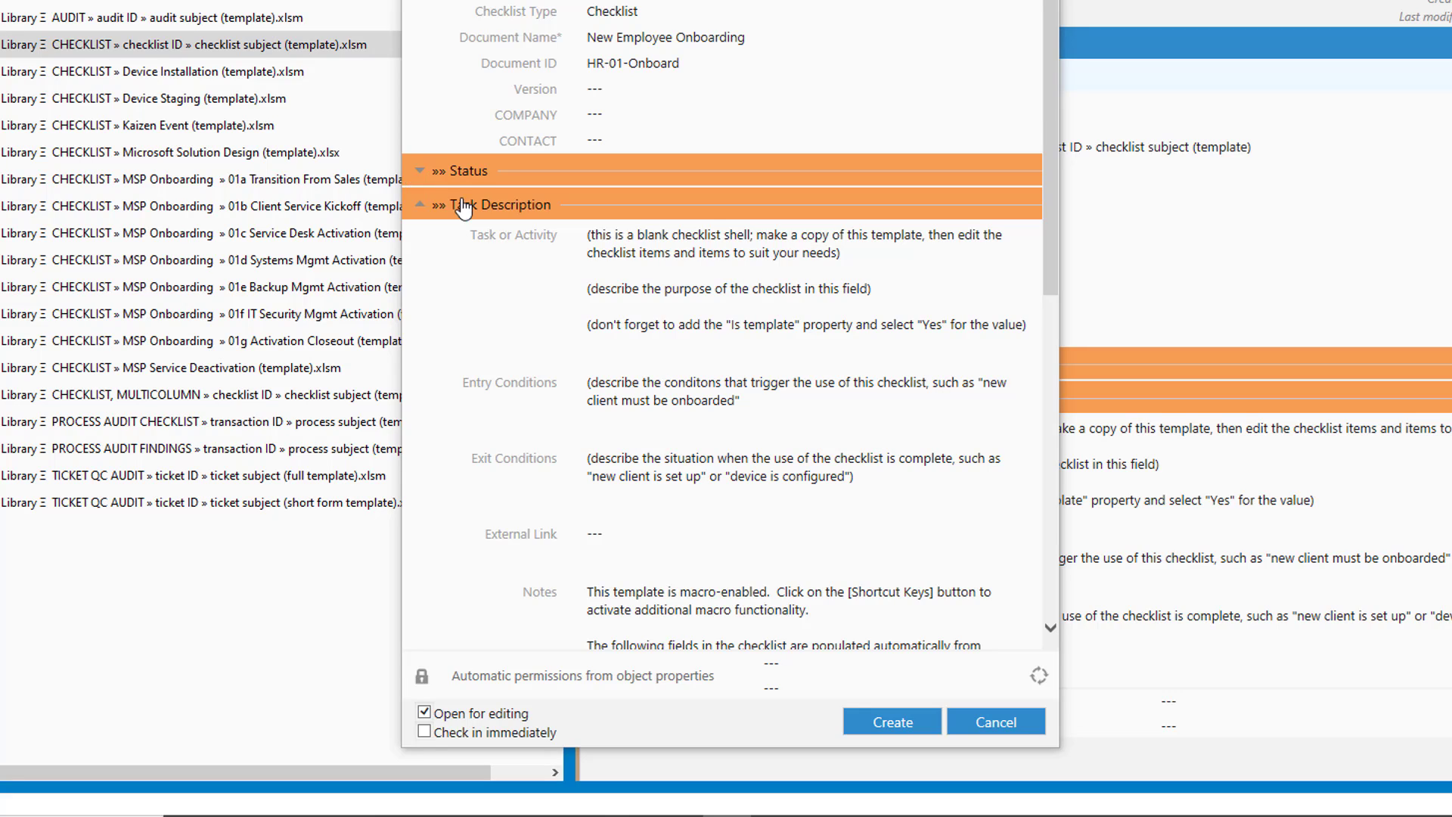
Replace the Task or Activity text with lines on introducing a new employee, HR and Payroll setup, and providing the tools and training for their role.
{"action": "left_click", "coordinate": [484, 241]}
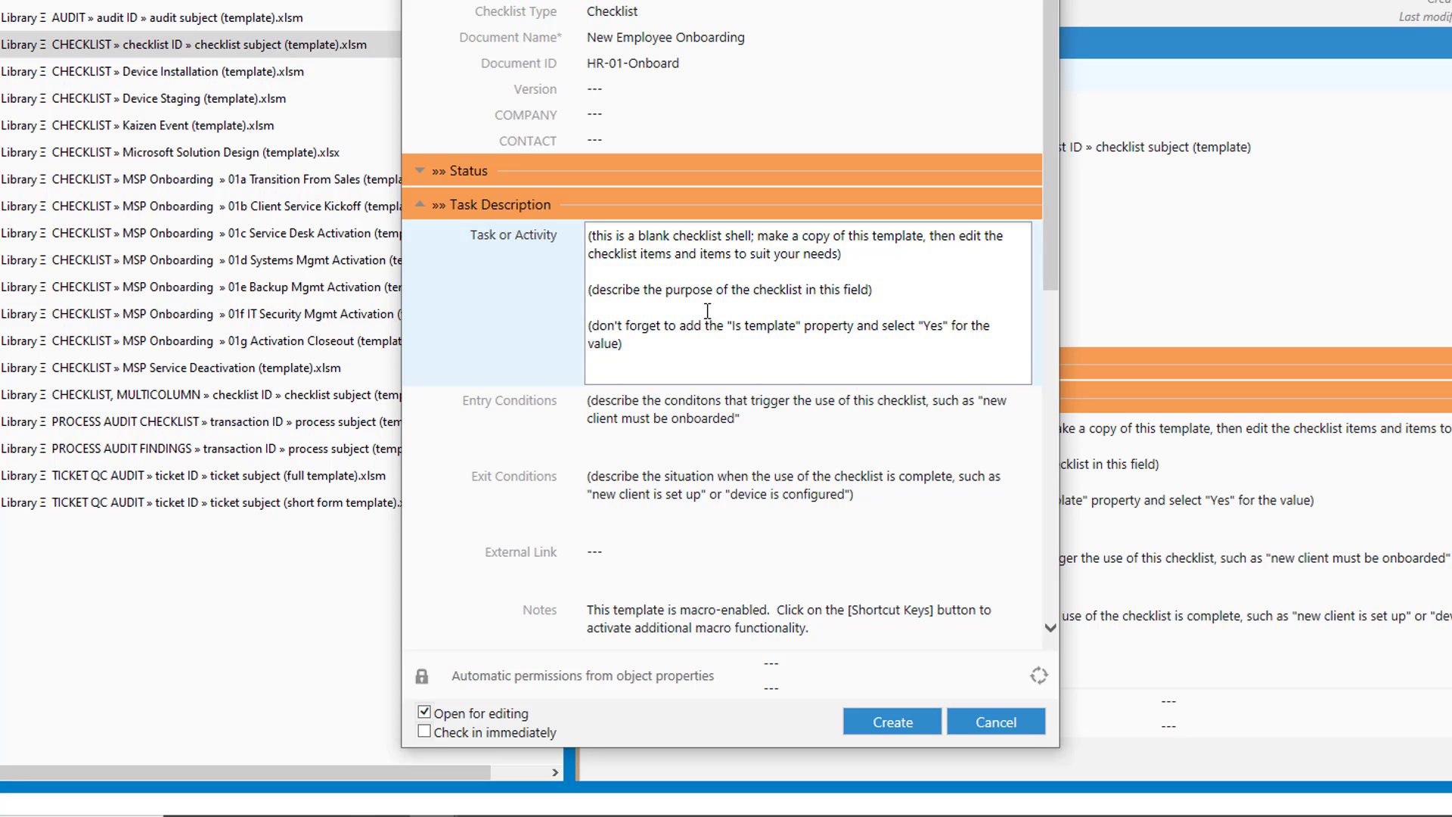
{"action": "left_click_drag", "start_coordinate": [648, 347], "coordinate": [566, 238]}
{"action": "type", "text": "Introduce a new employee to the company Set them up administratively with HR and Payroll Provide the tools and training necessary for them to perform their role"}
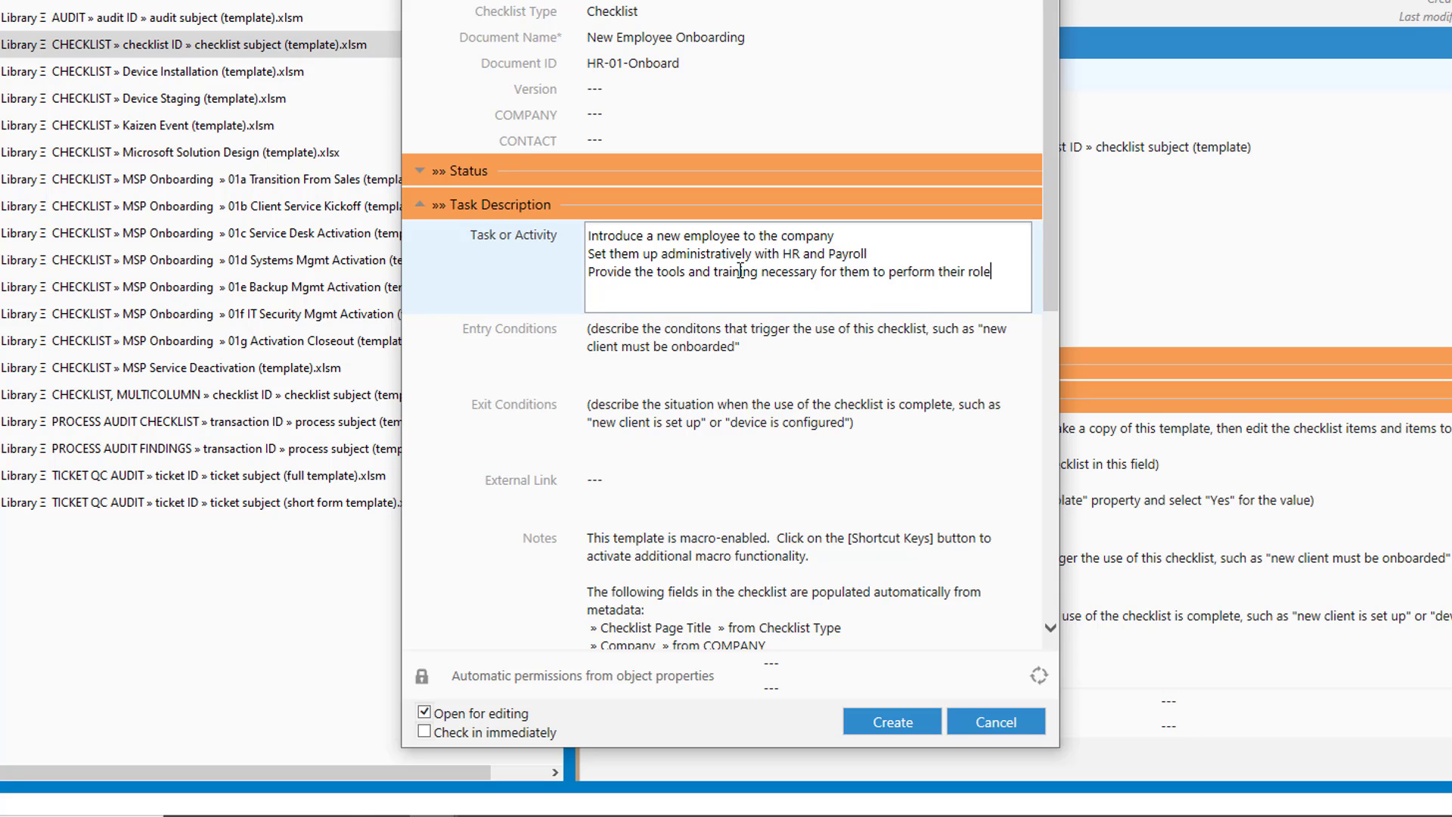
Replace the Entry Conditions text with "New employee accepts a job offer".
{"action": "left_click", "coordinate": [762, 342]}
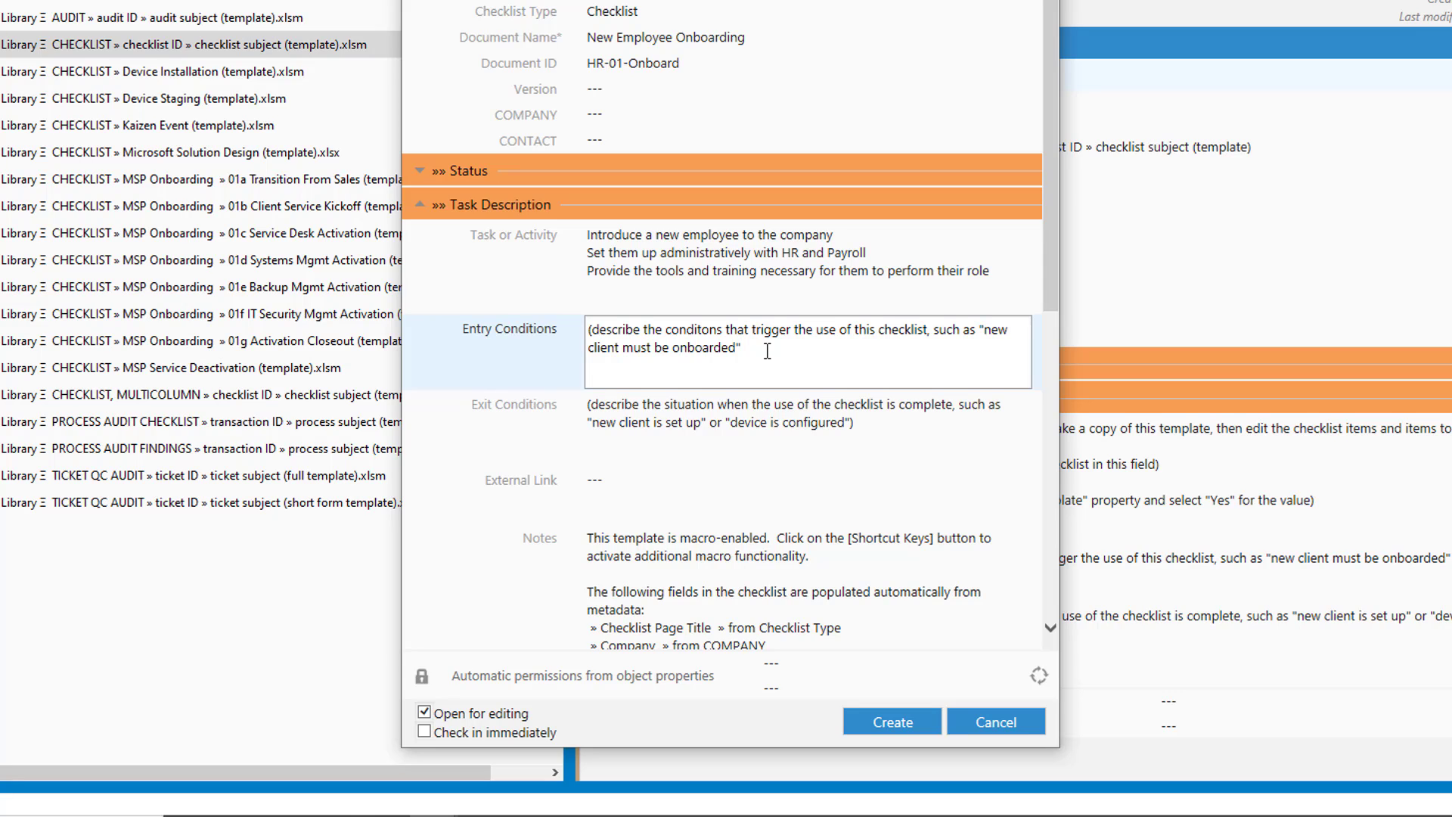
{"action": "key", "text": "ctrl+a"}
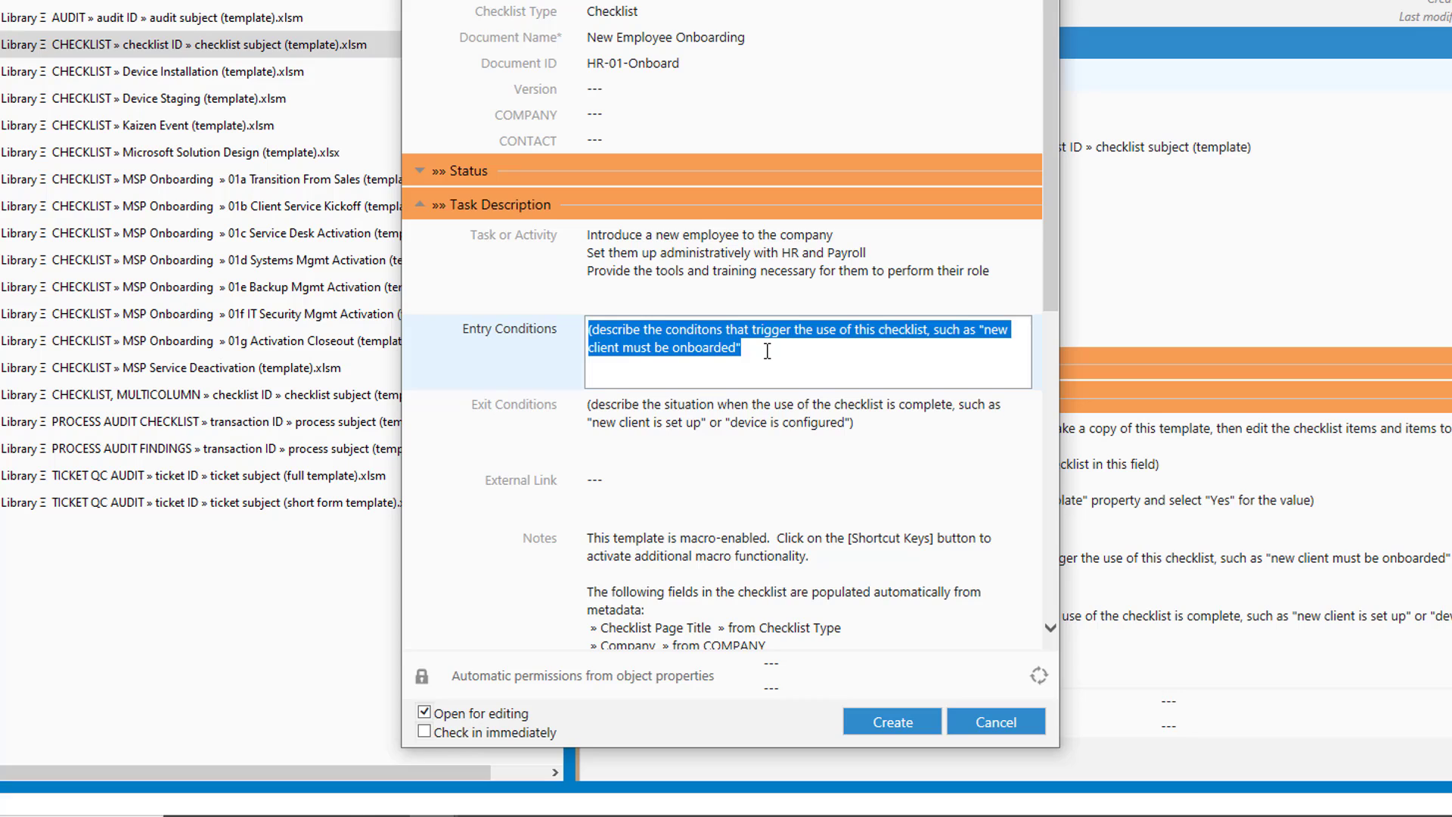
{"action": "type", "text": "New employee accepts a job offer"}
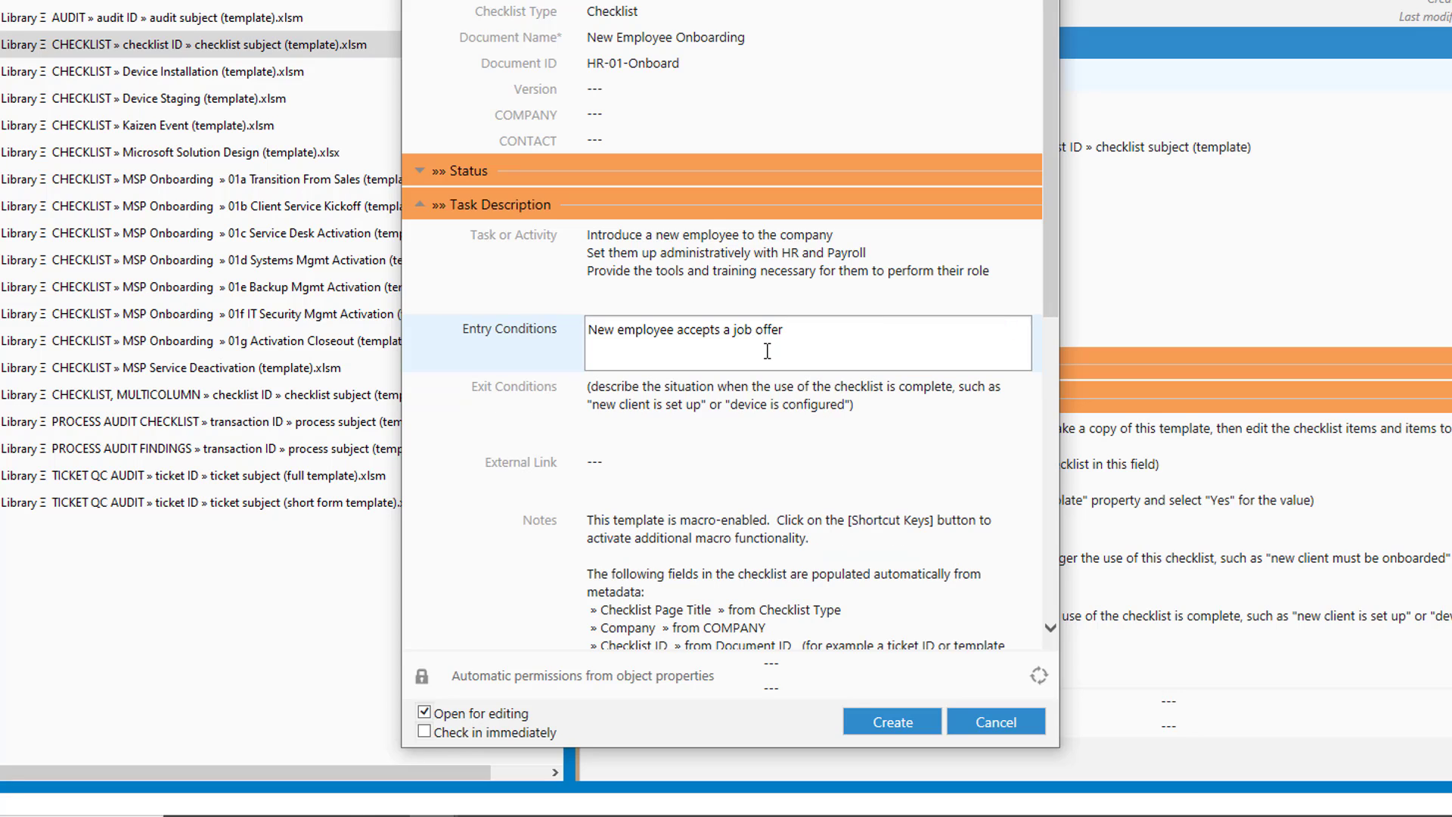
Replace the Exit Conditions text with lines stating the employee is set up for payroll and HR, has a desk and computer, and has completed onboarding training.
{"action": "left_click", "coordinate": [881, 411]}
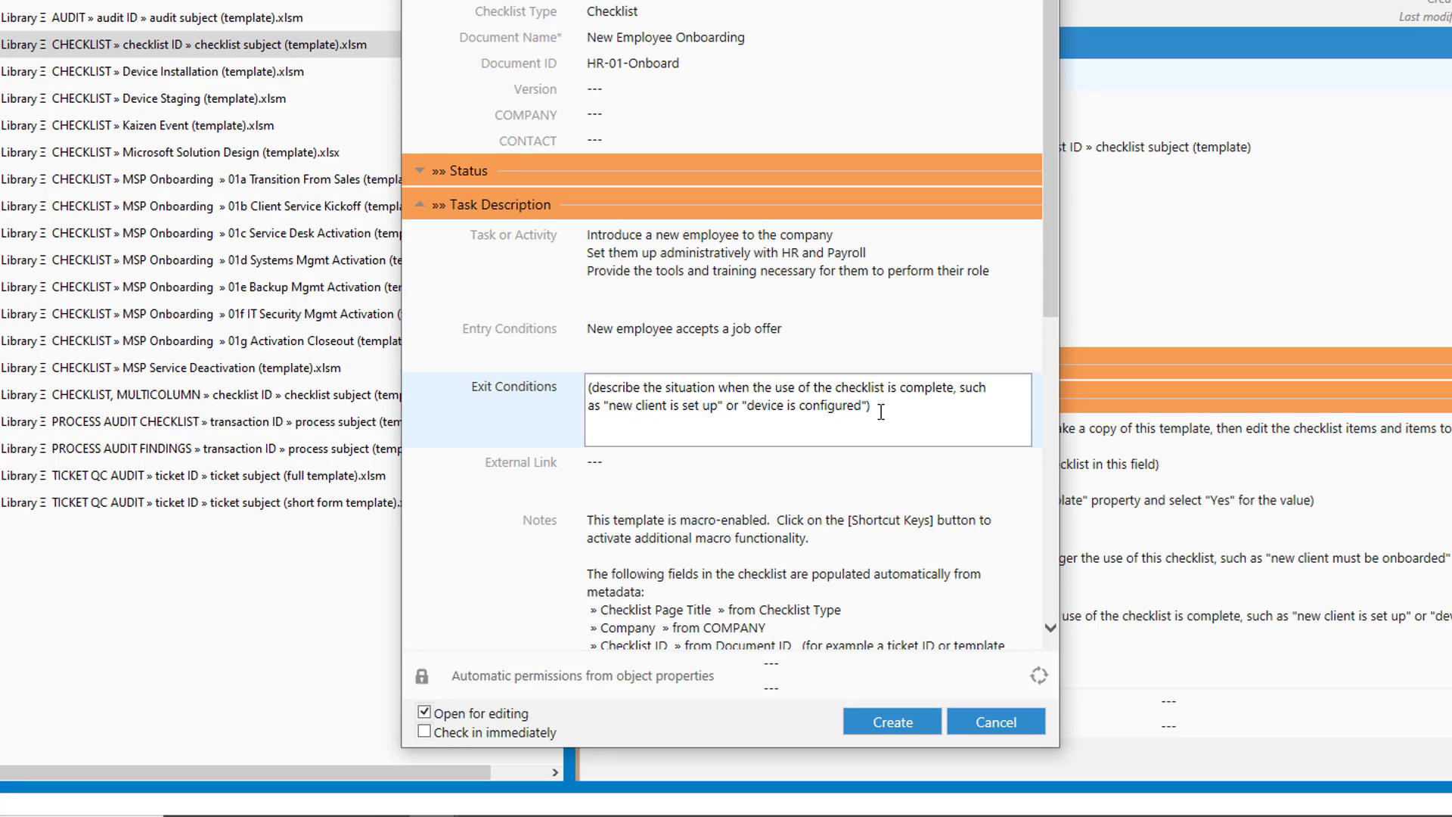
{"action": "key", "text": "ctrl+a"}
{"action": "type", "text": "Employee is set up for payroll and HR Employee has an assigned desk and their computer Employee has completed onboarding training"}
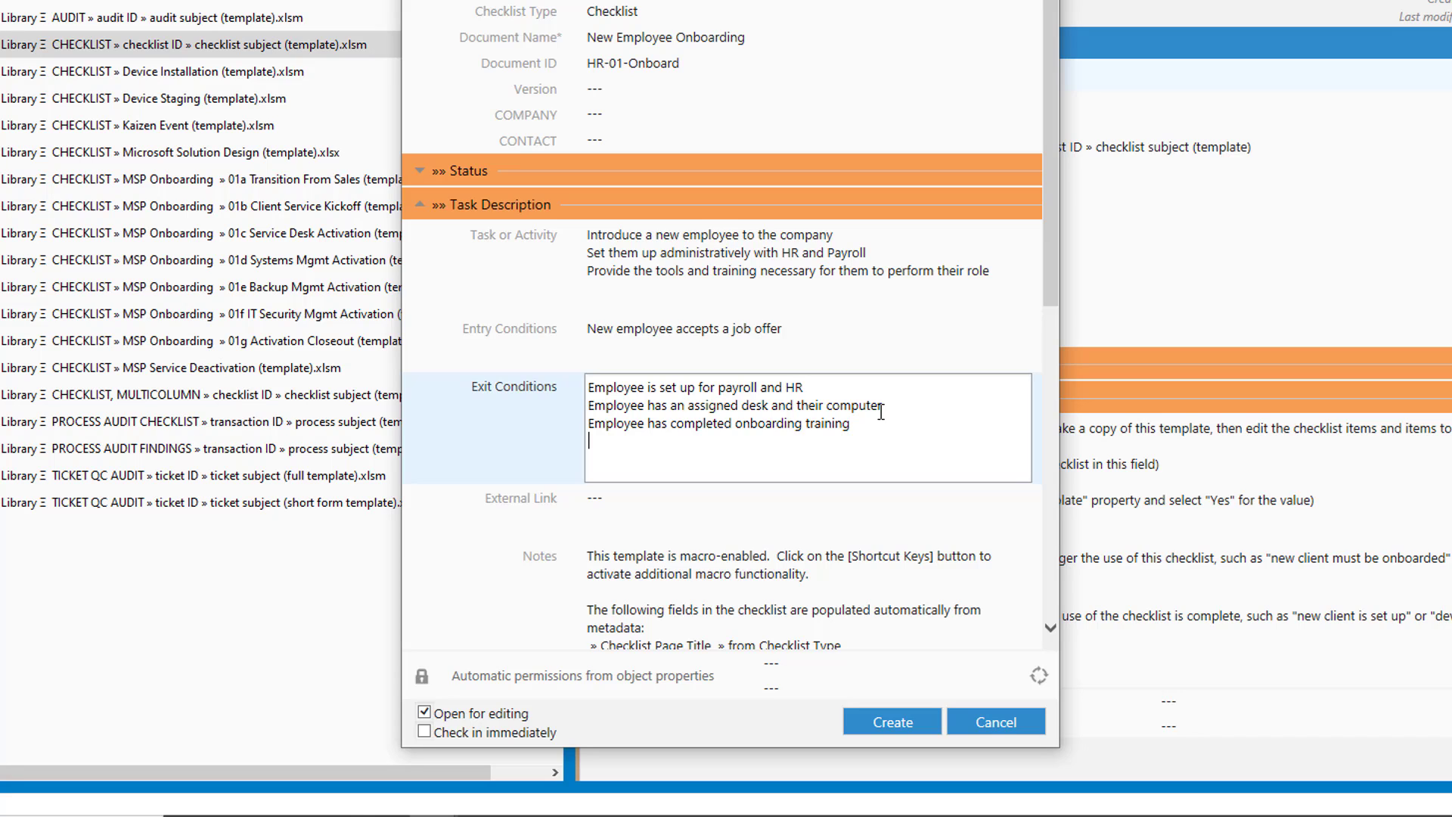
{"action": "key", "text": "BackSpace"}
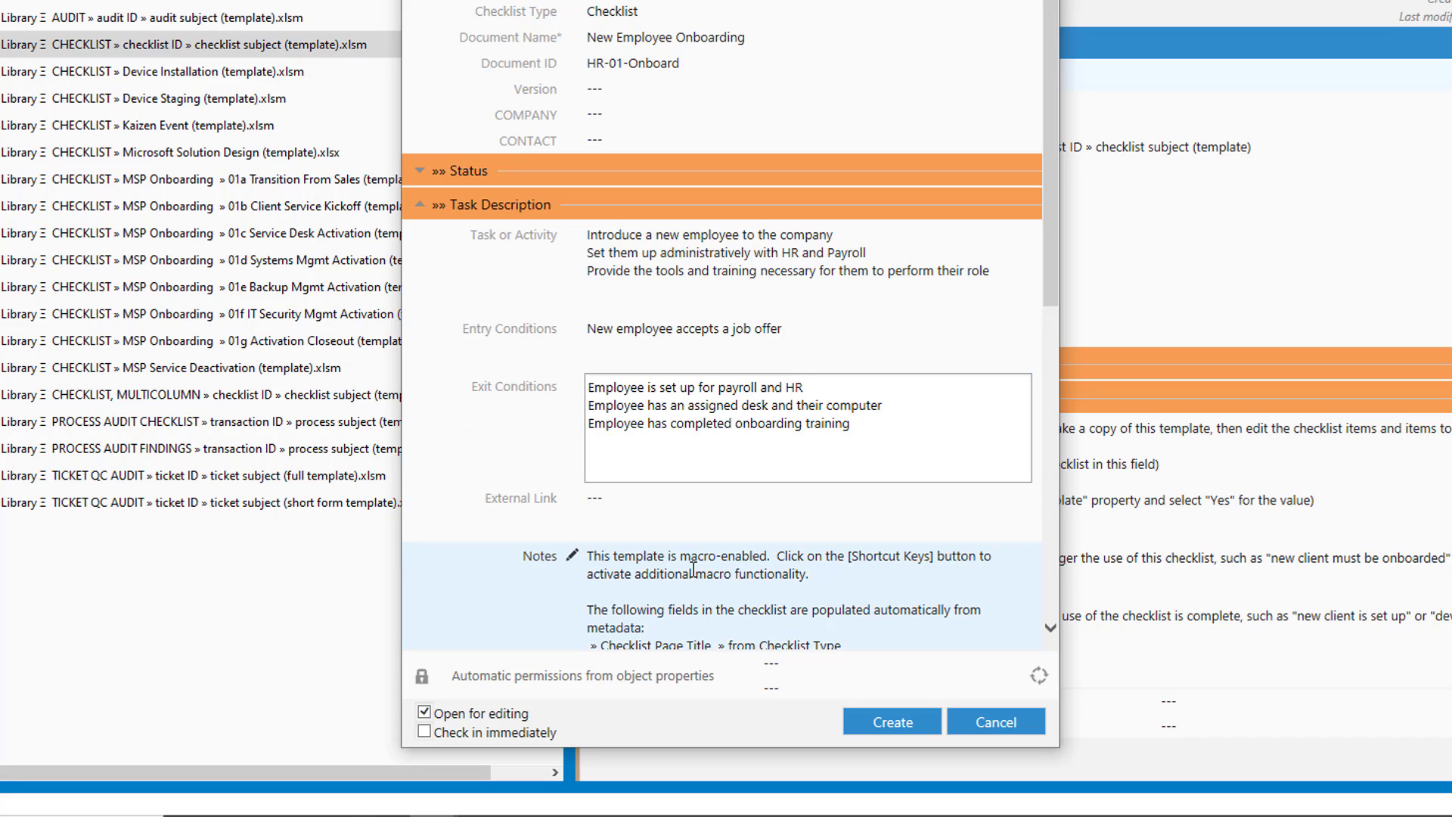
Create the checklist template with immediate check-in and without opening it for editing.
{"action": "scroll", "coordinate": [693, 569], "scroll_direction": "down", "scroll_amount": 3}
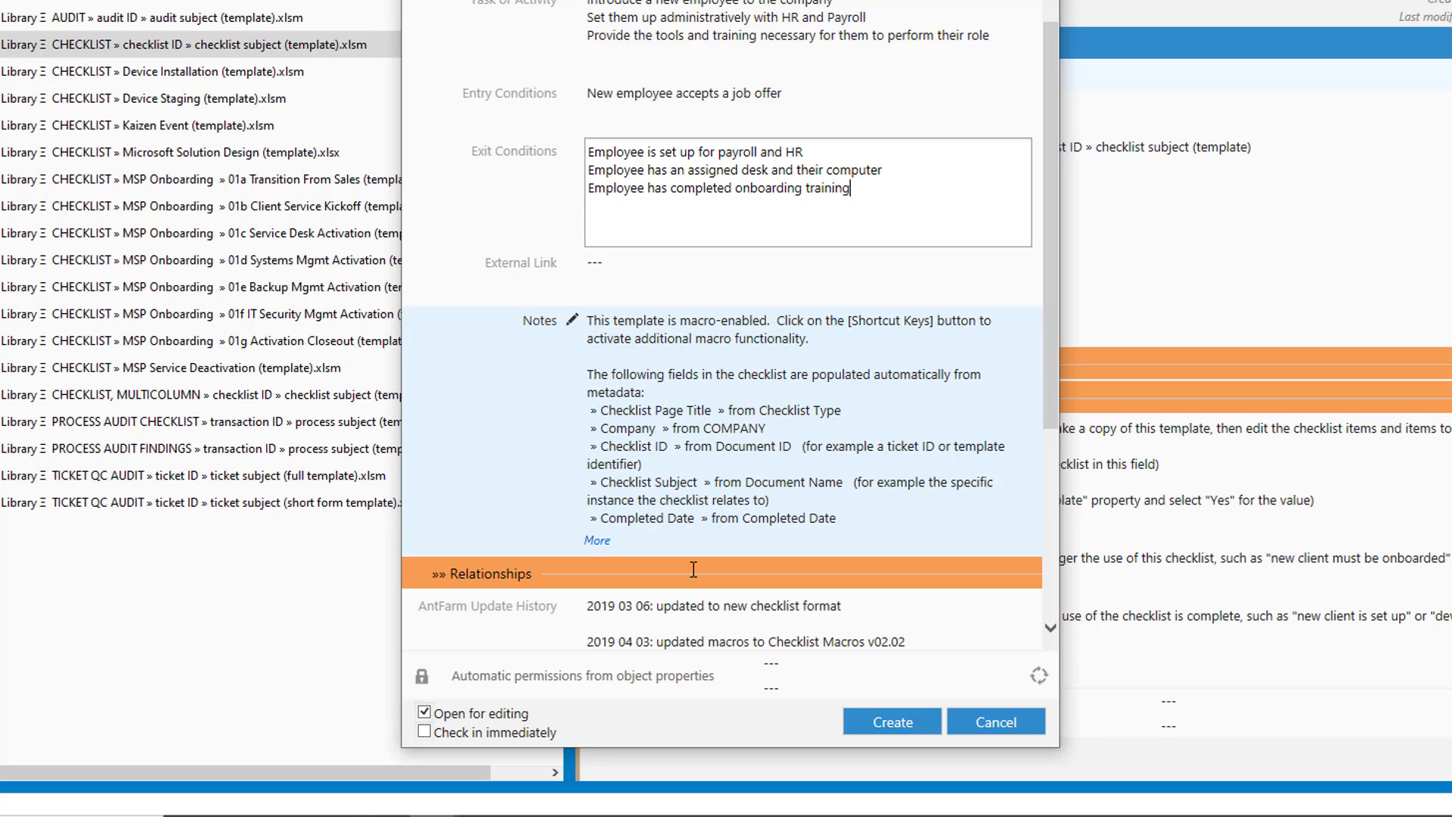
{"action": "left_click", "coordinate": [602, 429]}
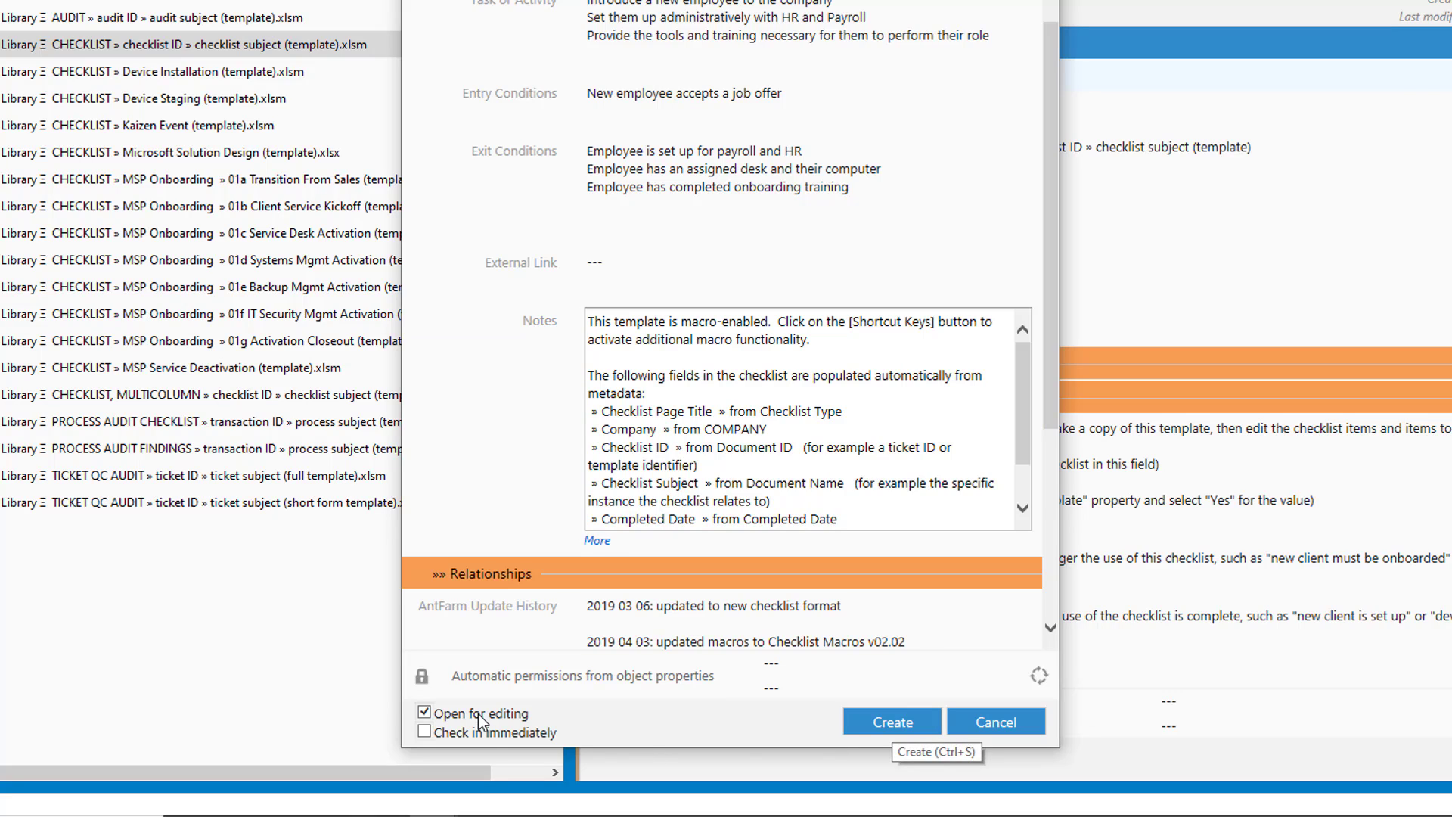
{"action": "left_click", "coordinate": [423, 712]}
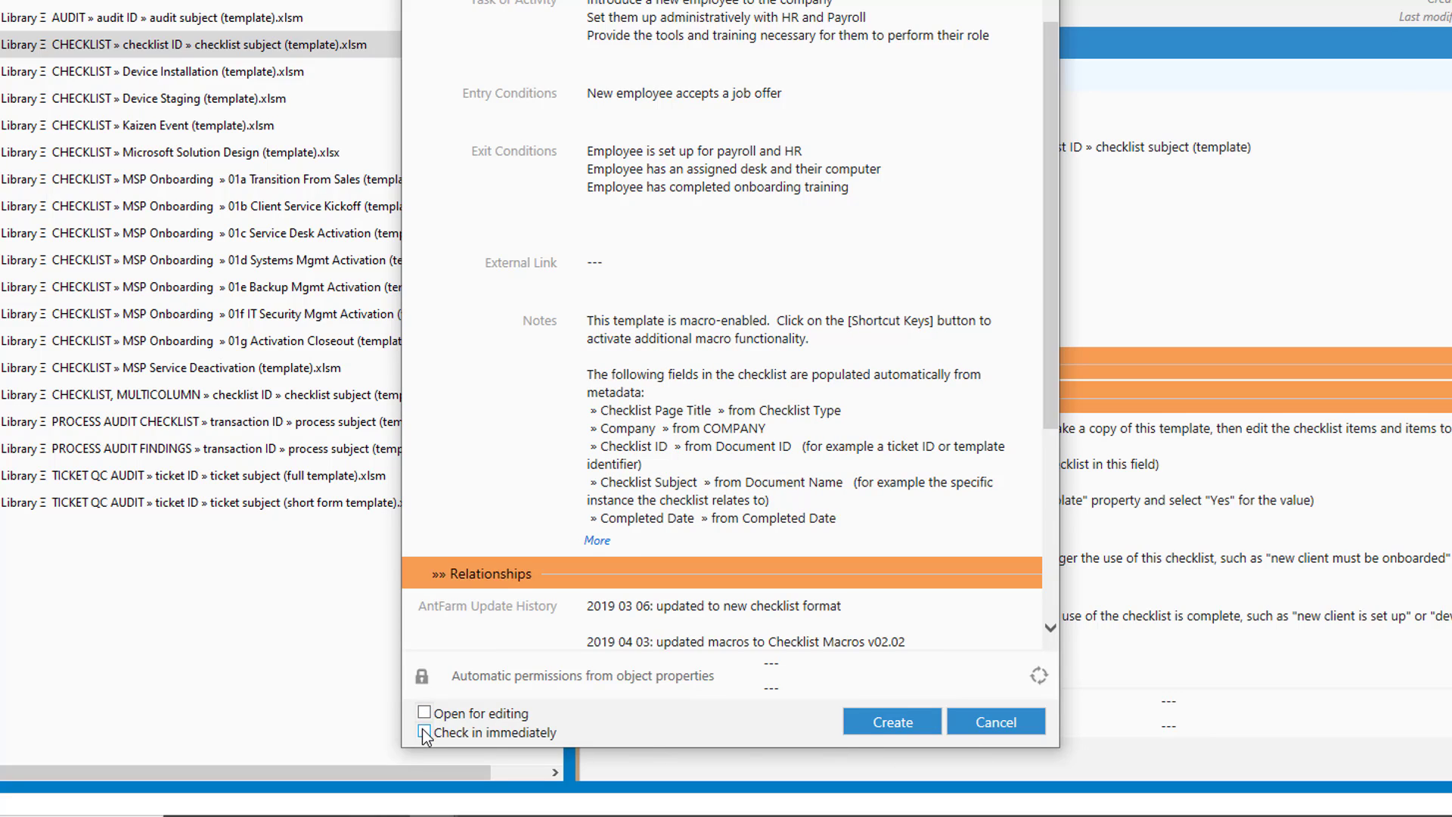
{"action": "left_click", "coordinate": [424, 732]}
{"action": "left_click", "coordinate": [874, 723]}
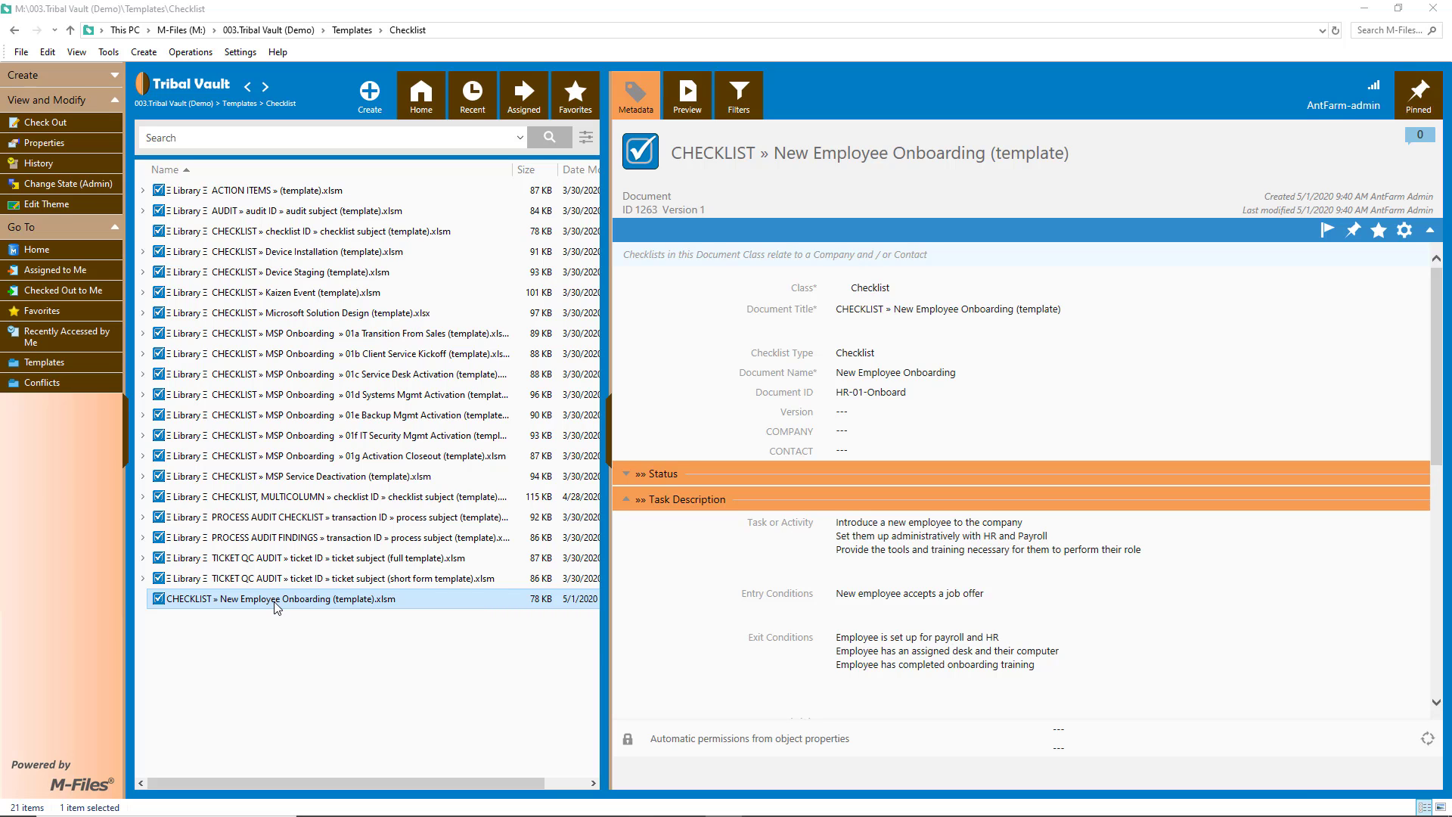
Open the New Employee Onboarding template from the vault and check it out for editing in Excel.
{"action": "right_click", "coordinate": [275, 605]}
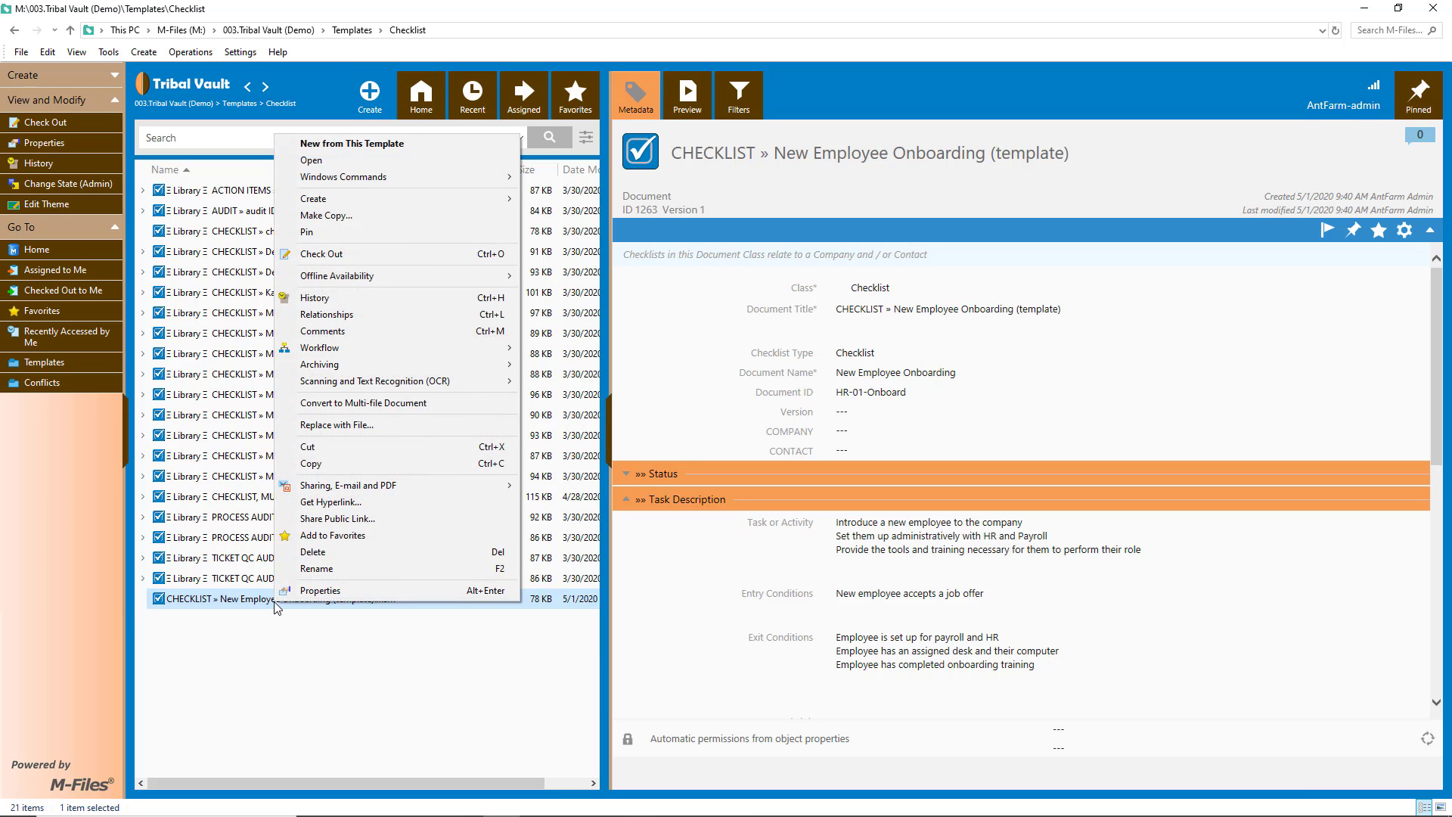
{"action": "left_click", "coordinate": [357, 162]}
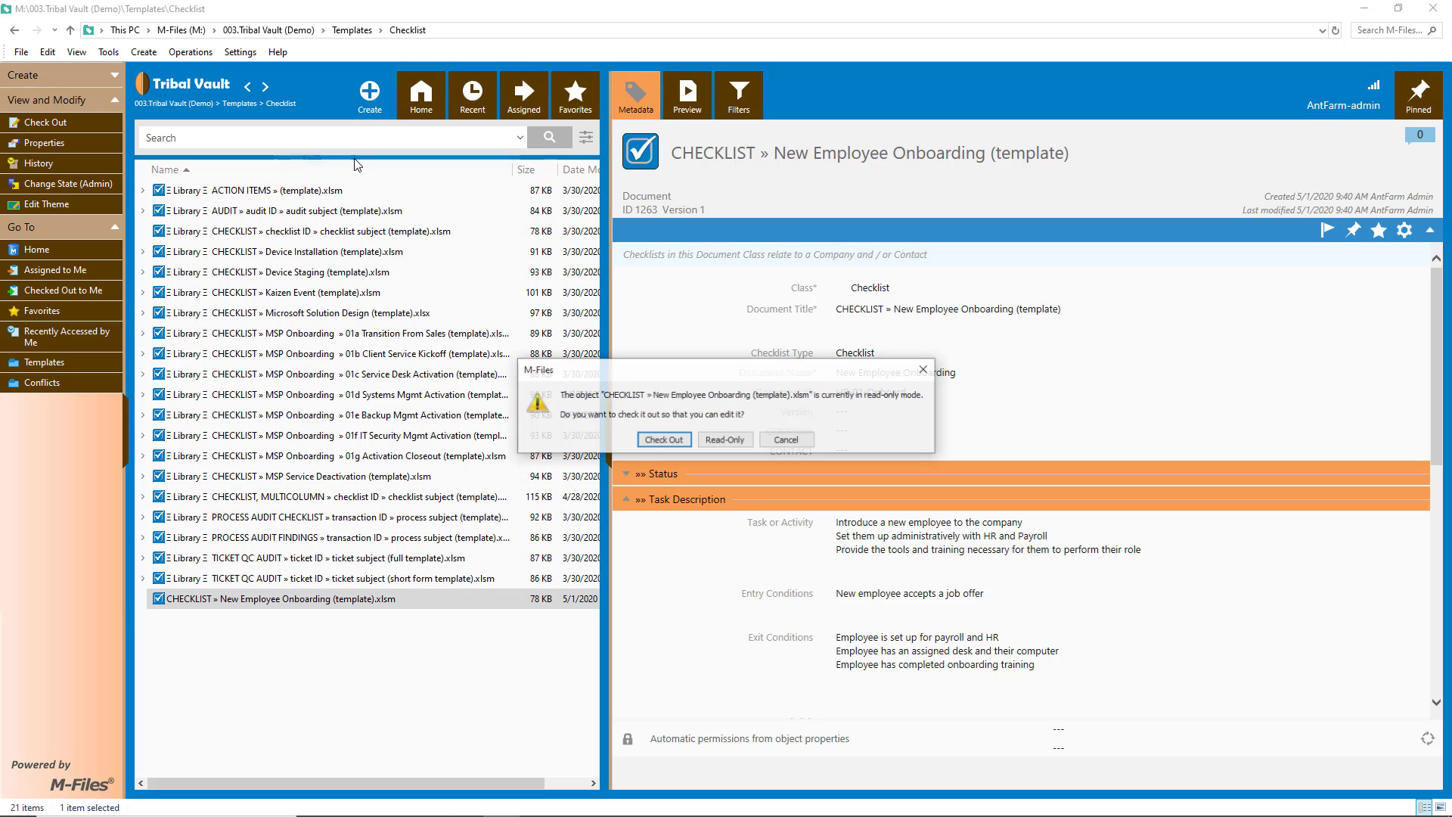
{"action": "left_click", "coordinate": [660, 440]}
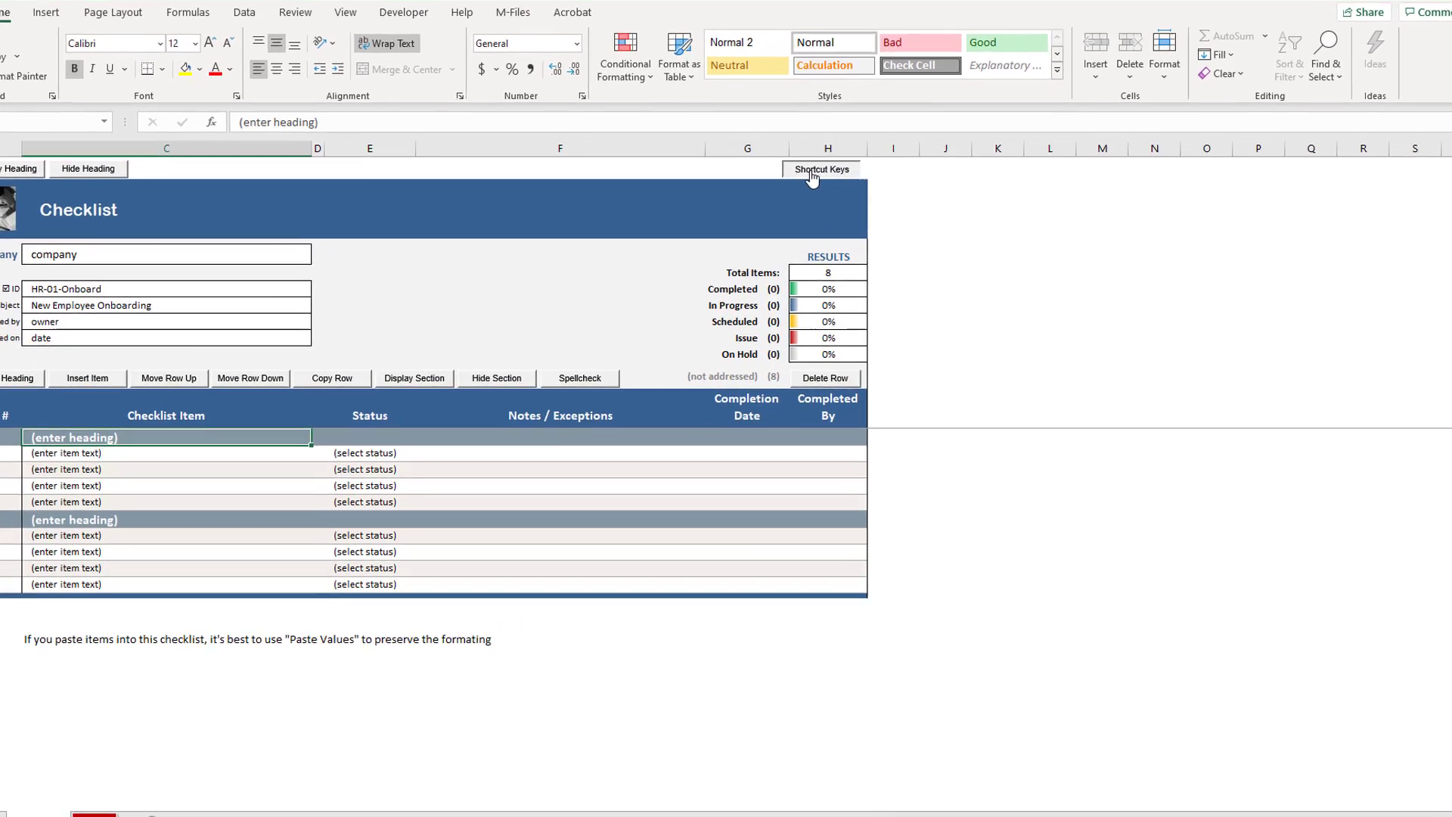
Activate the checklist's keyboard shortcuts.
{"action": "left_click", "coordinate": [811, 174]}
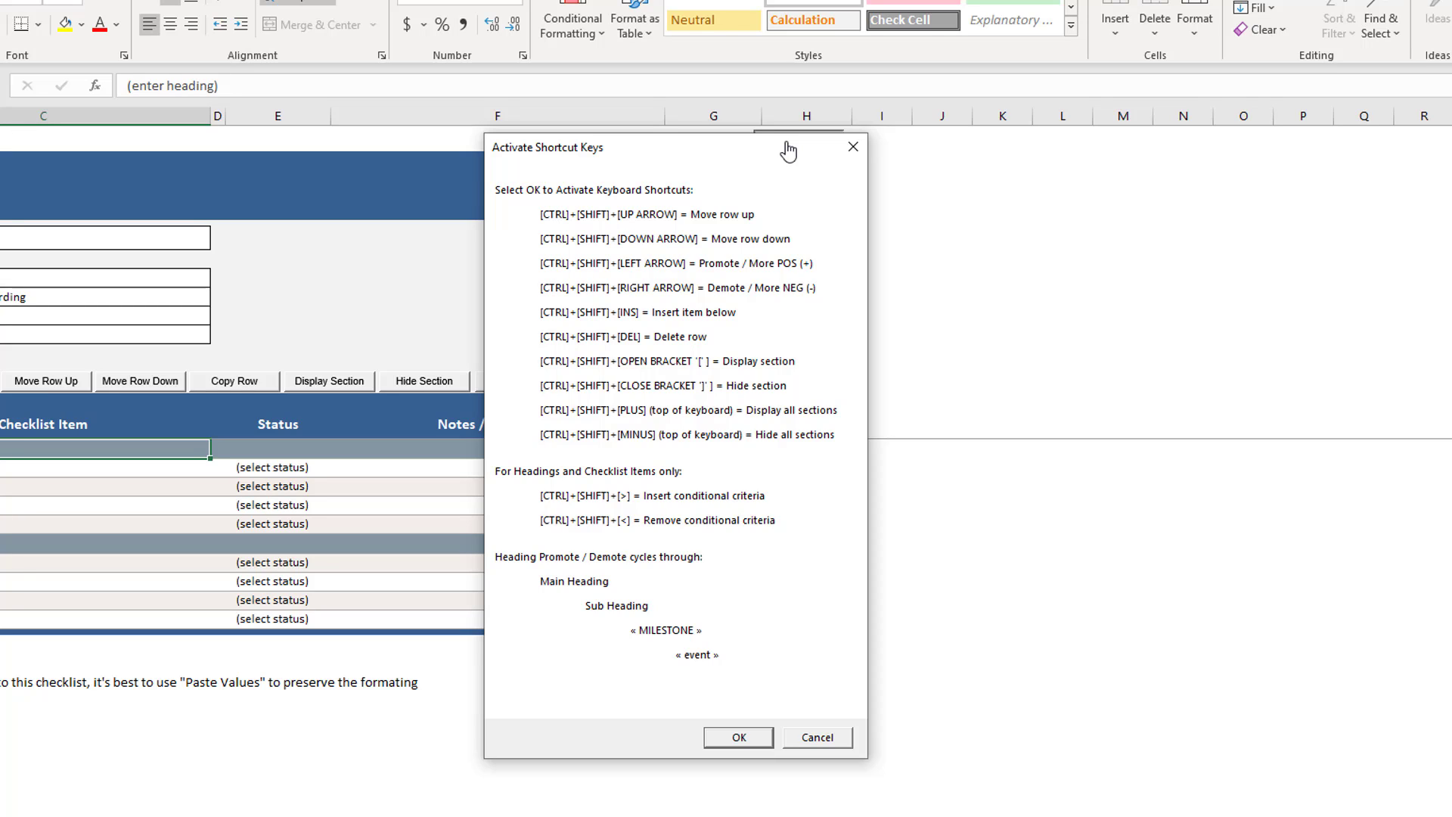
{"action": "left_click", "coordinate": [739, 736]}
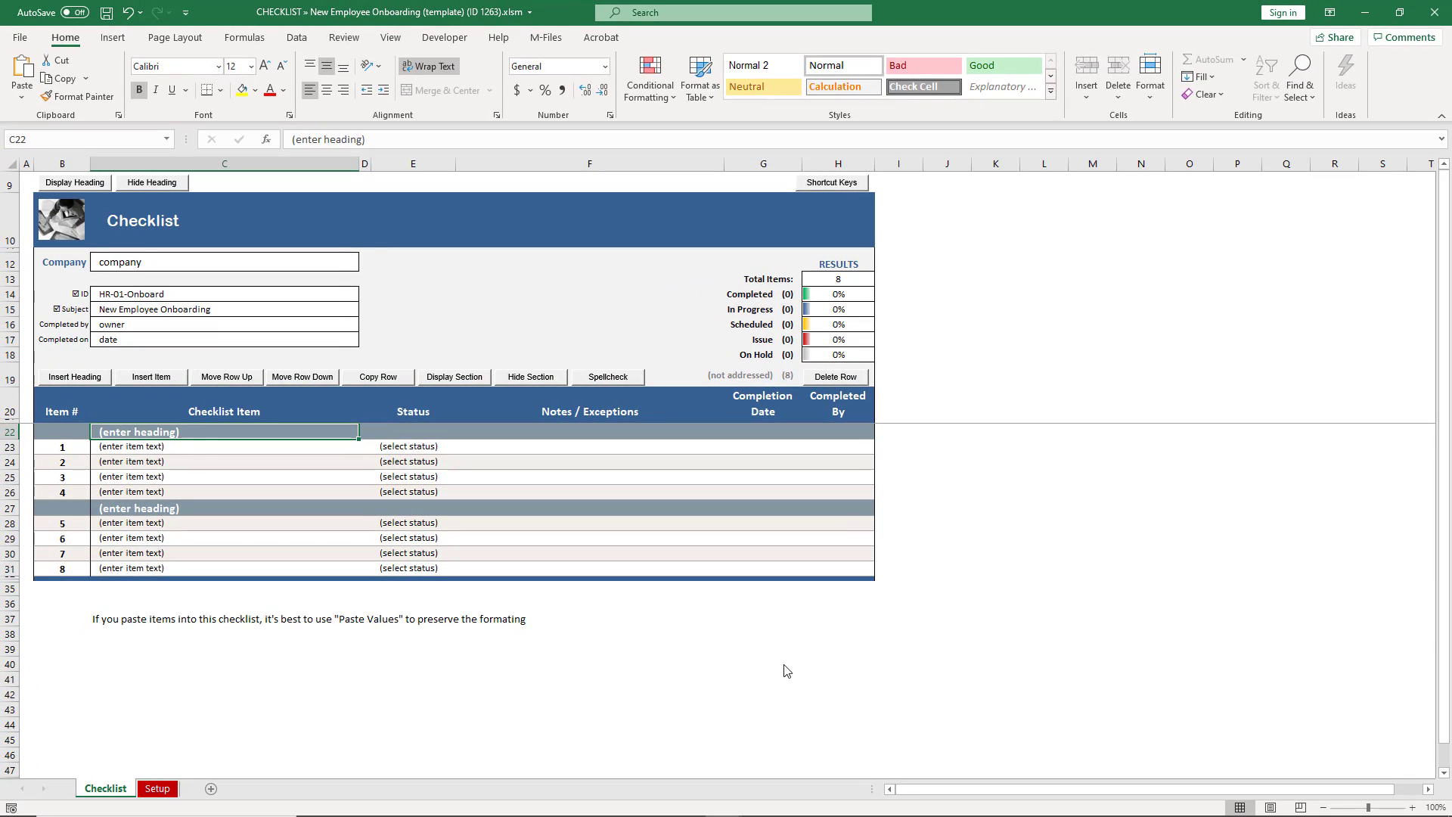
Insert the M-Files CONTACT property into the checklist's ID cell C14 and inspect the resulting formula.
{"action": "scroll", "coordinate": [787, 671], "scroll_direction": "down", "scroll_amount": 1}
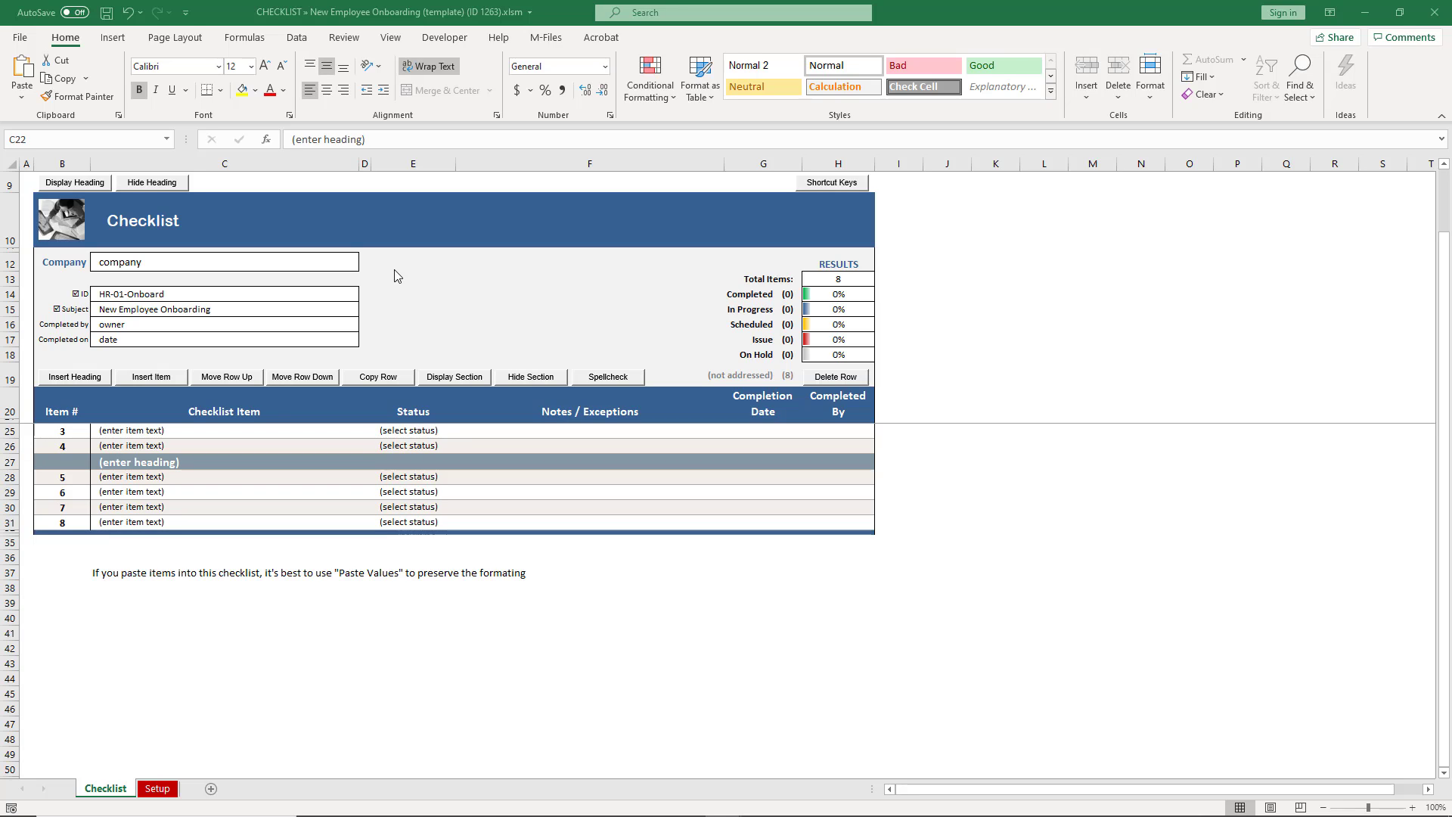
{"action": "left_click", "coordinate": [135, 268]}
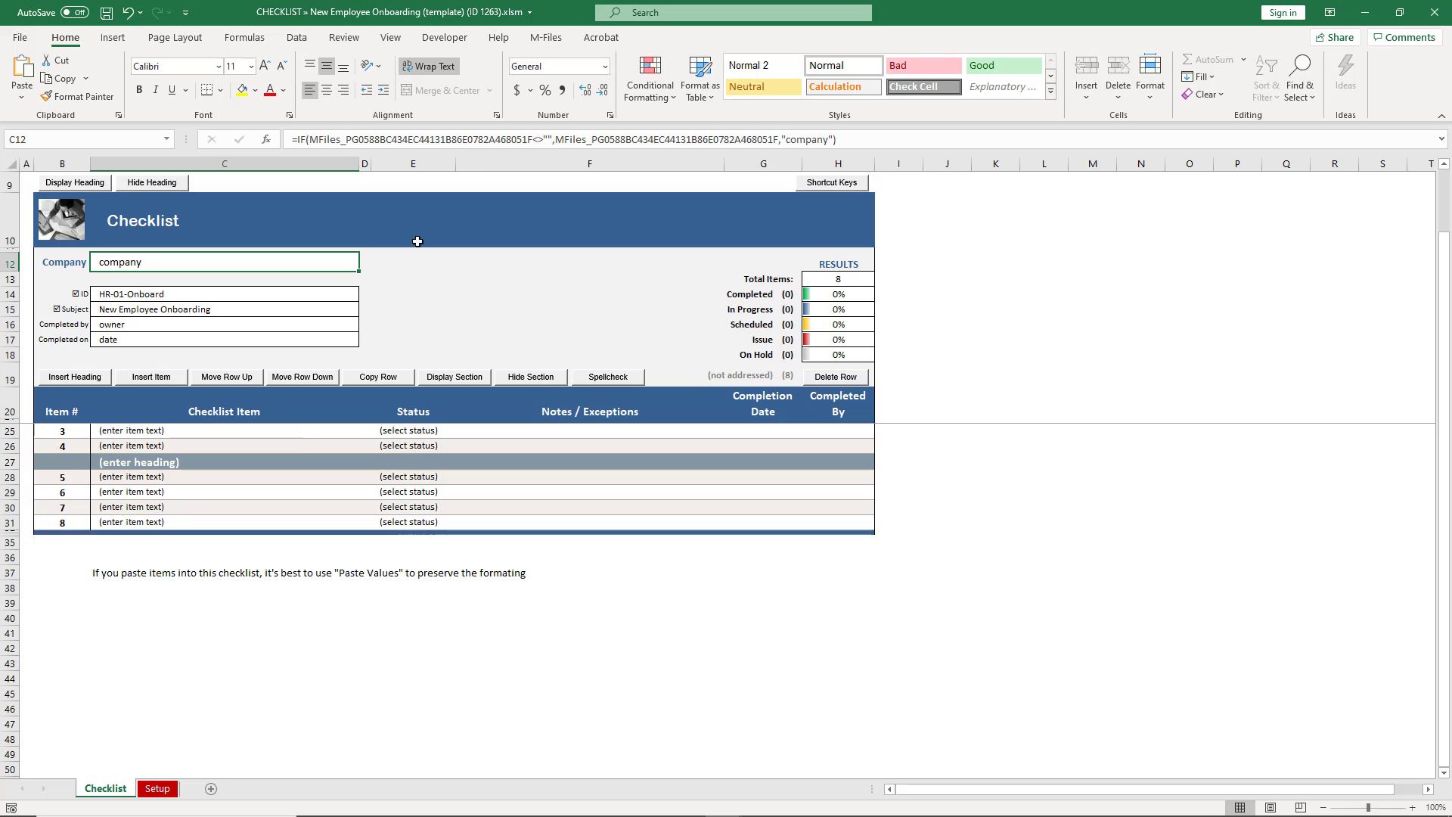
{"action": "left_click", "coordinate": [280, 294]}
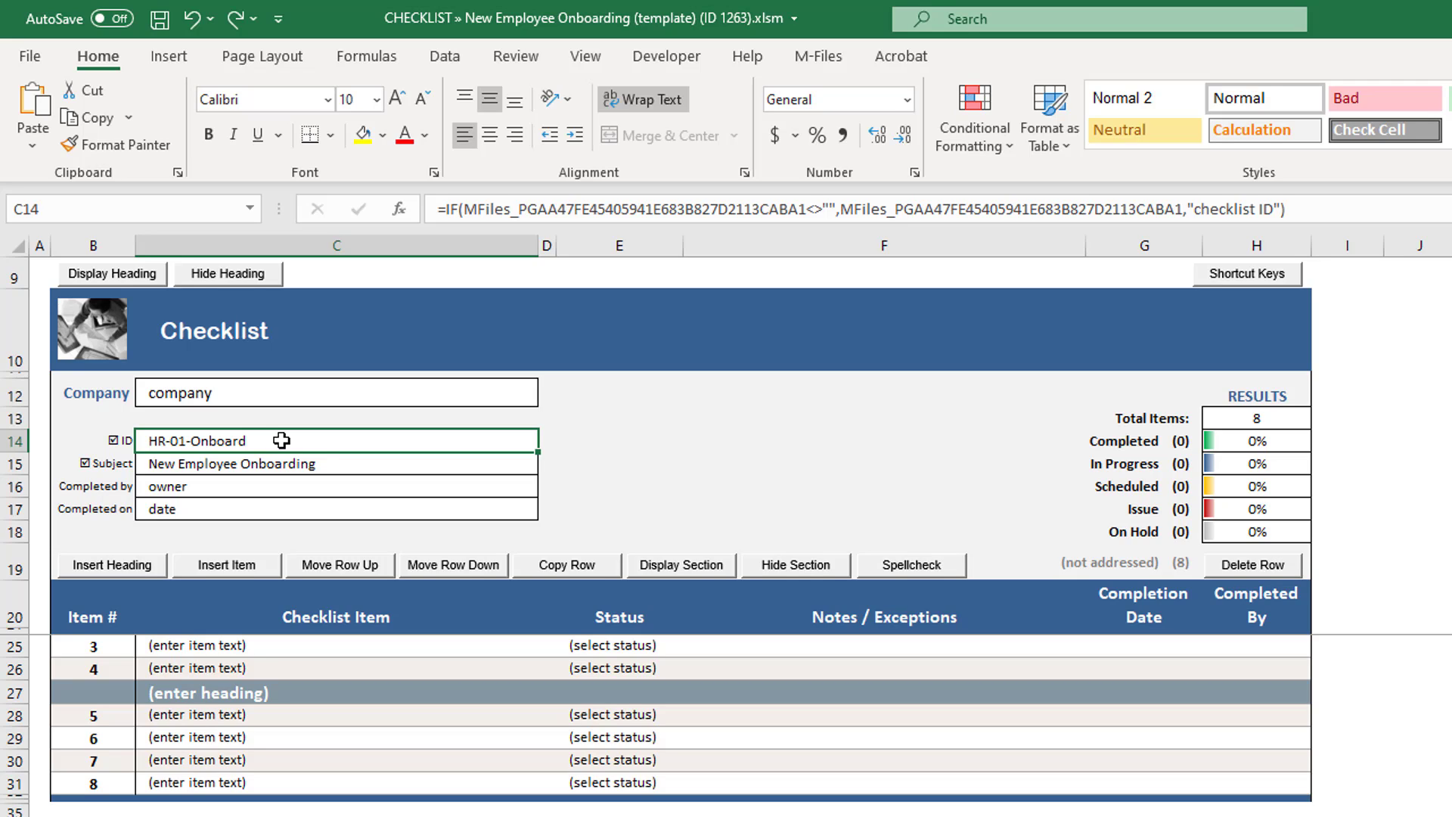
{"action": "left_click", "coordinate": [821, 56]}
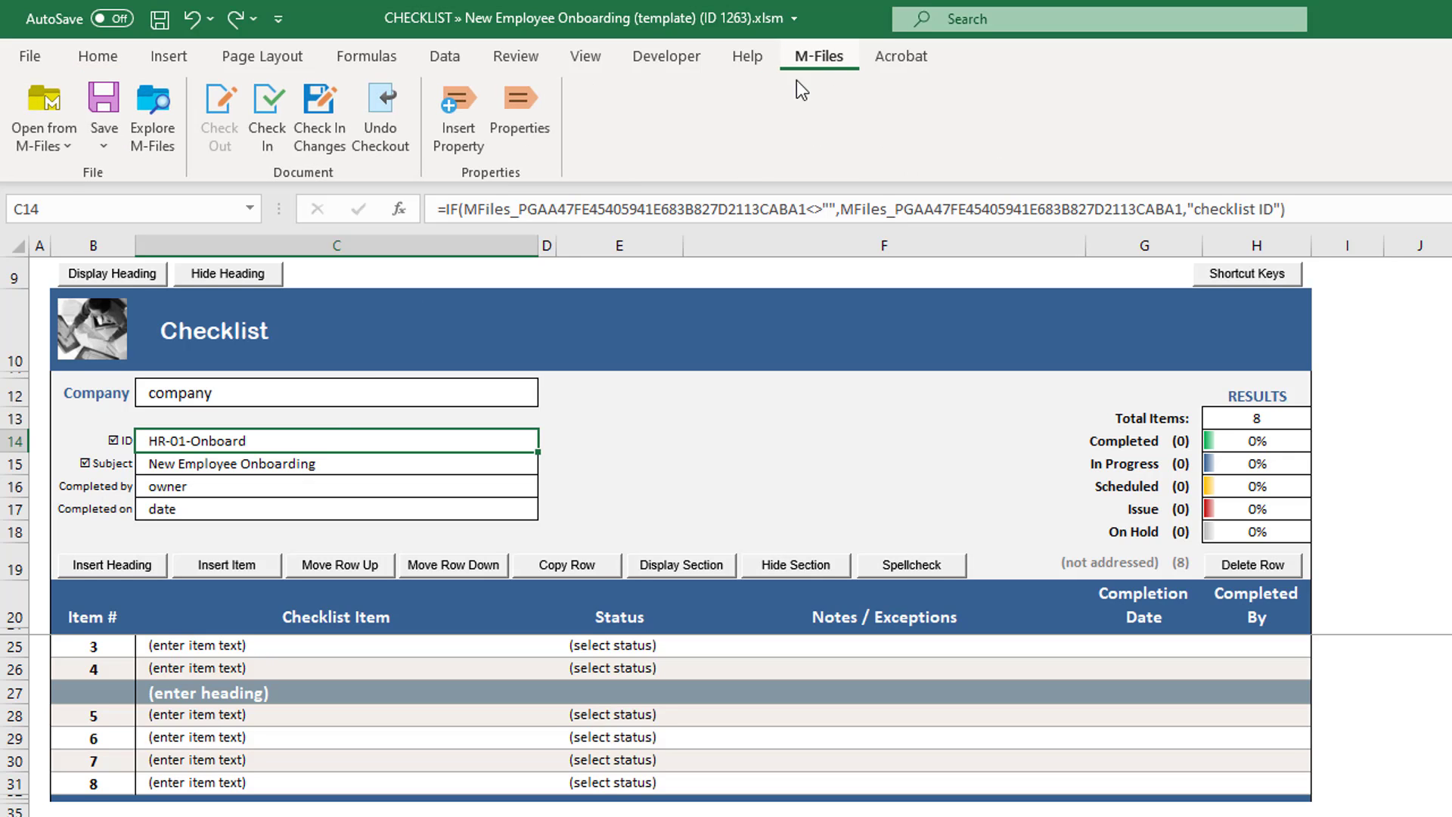
{"action": "left_click", "coordinate": [455, 142]}
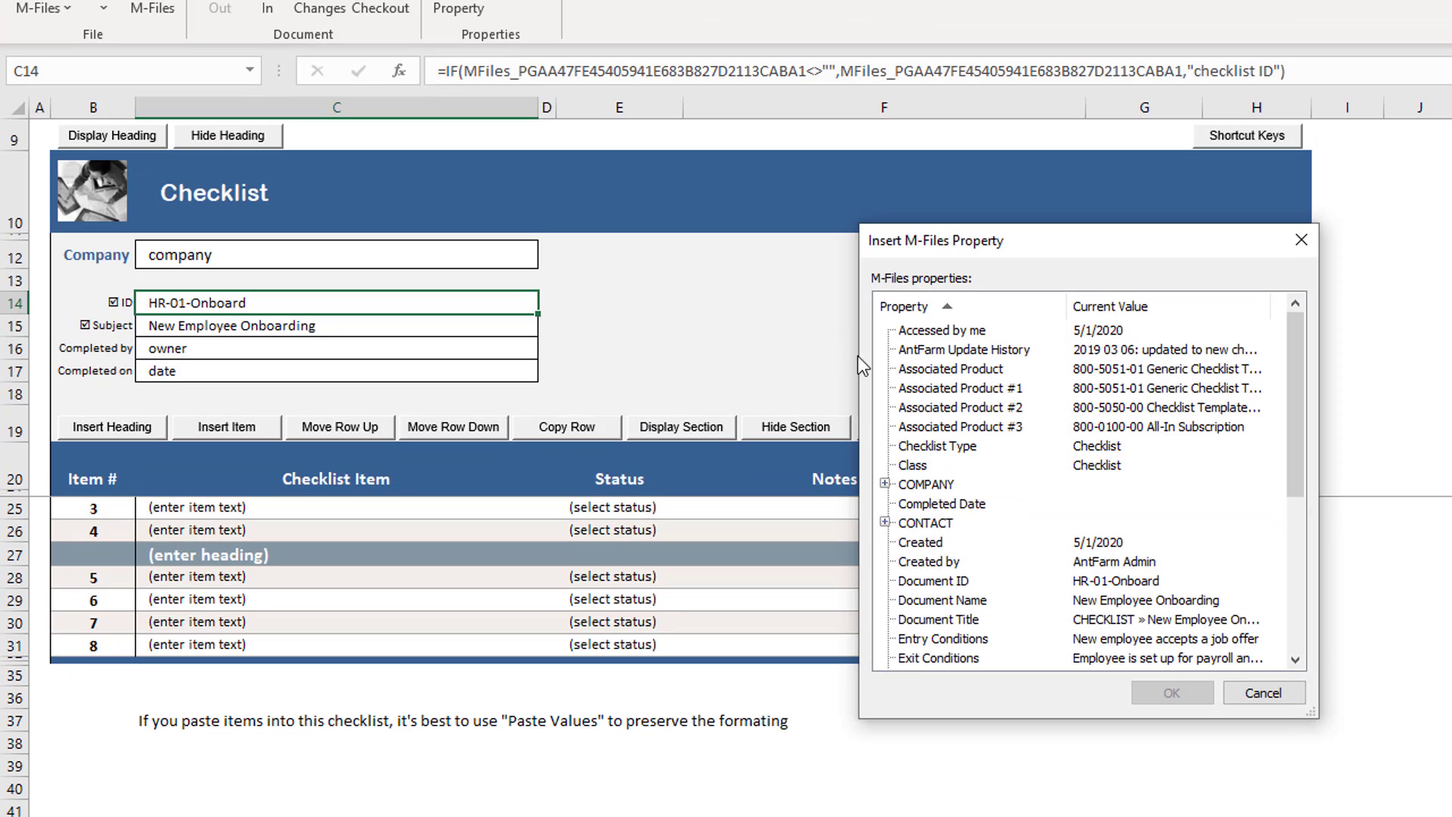
{"action": "left_click", "coordinate": [919, 527]}
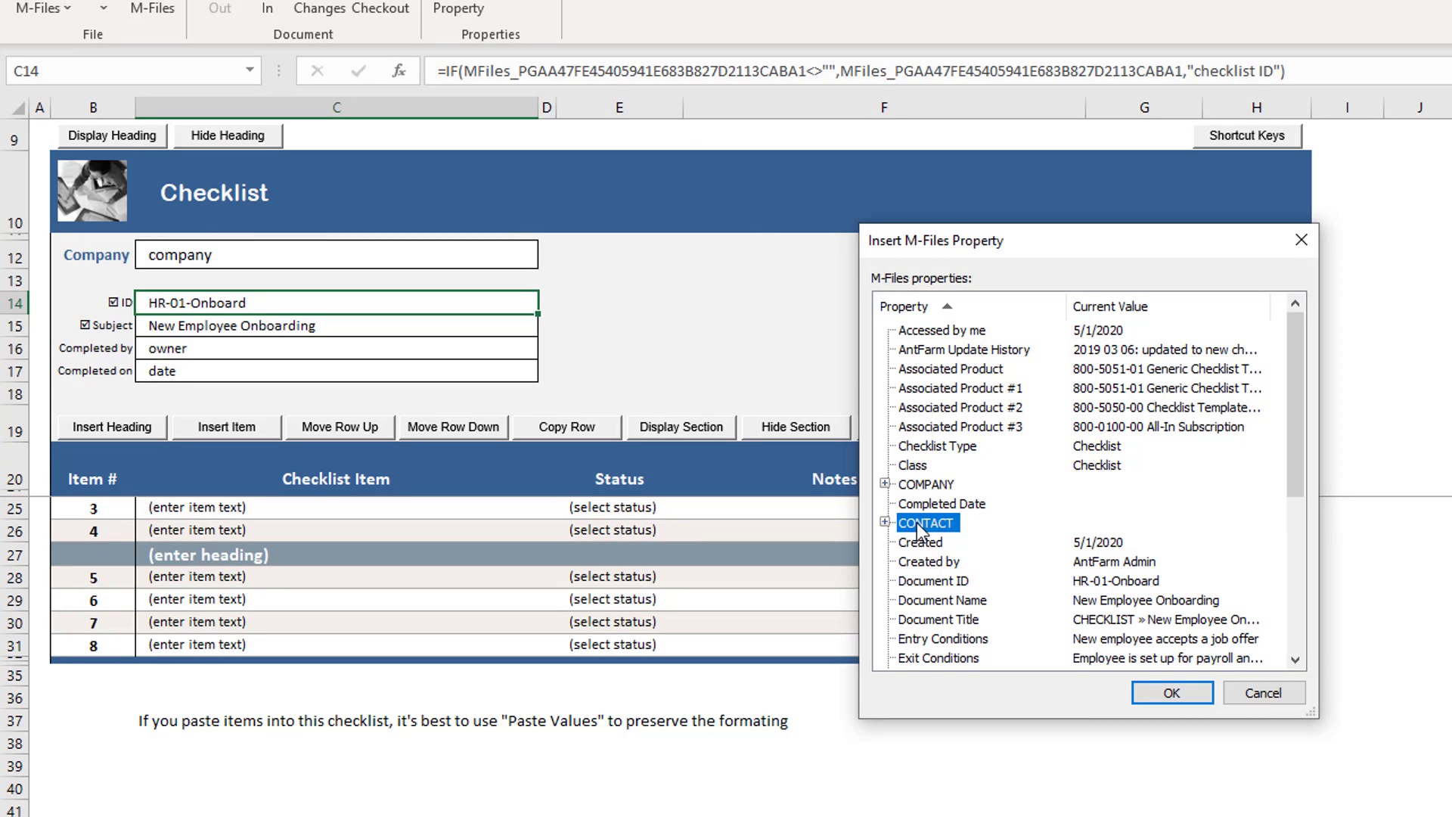
{"action": "left_click", "coordinate": [1155, 695]}
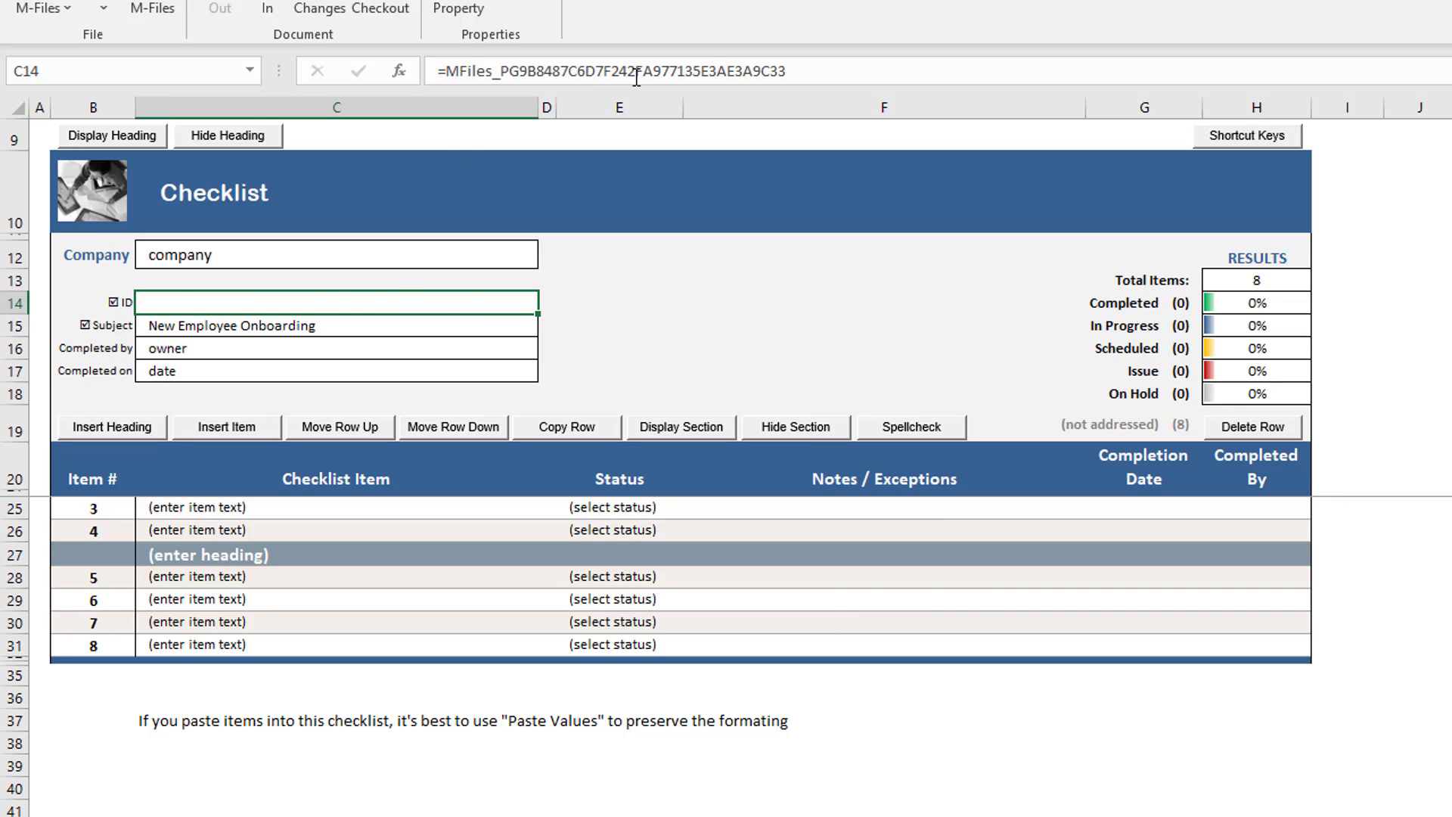
{"action": "left_click_drag", "start_coordinate": [797, 74], "coordinate": [439, 72]}
{"action": "left_click", "coordinate": [440, 73]}
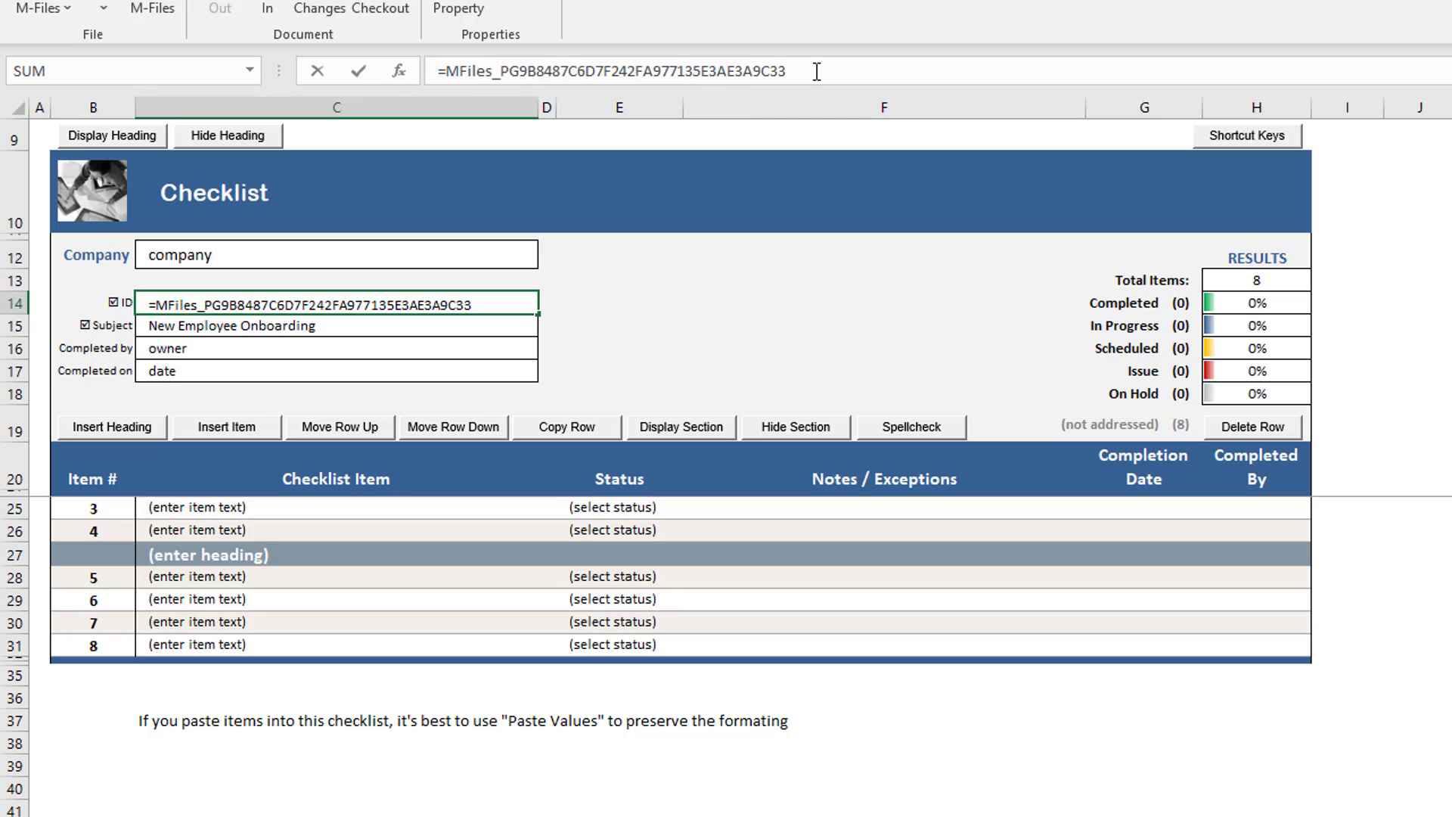
{"action": "left_click", "coordinate": [350, 321]}
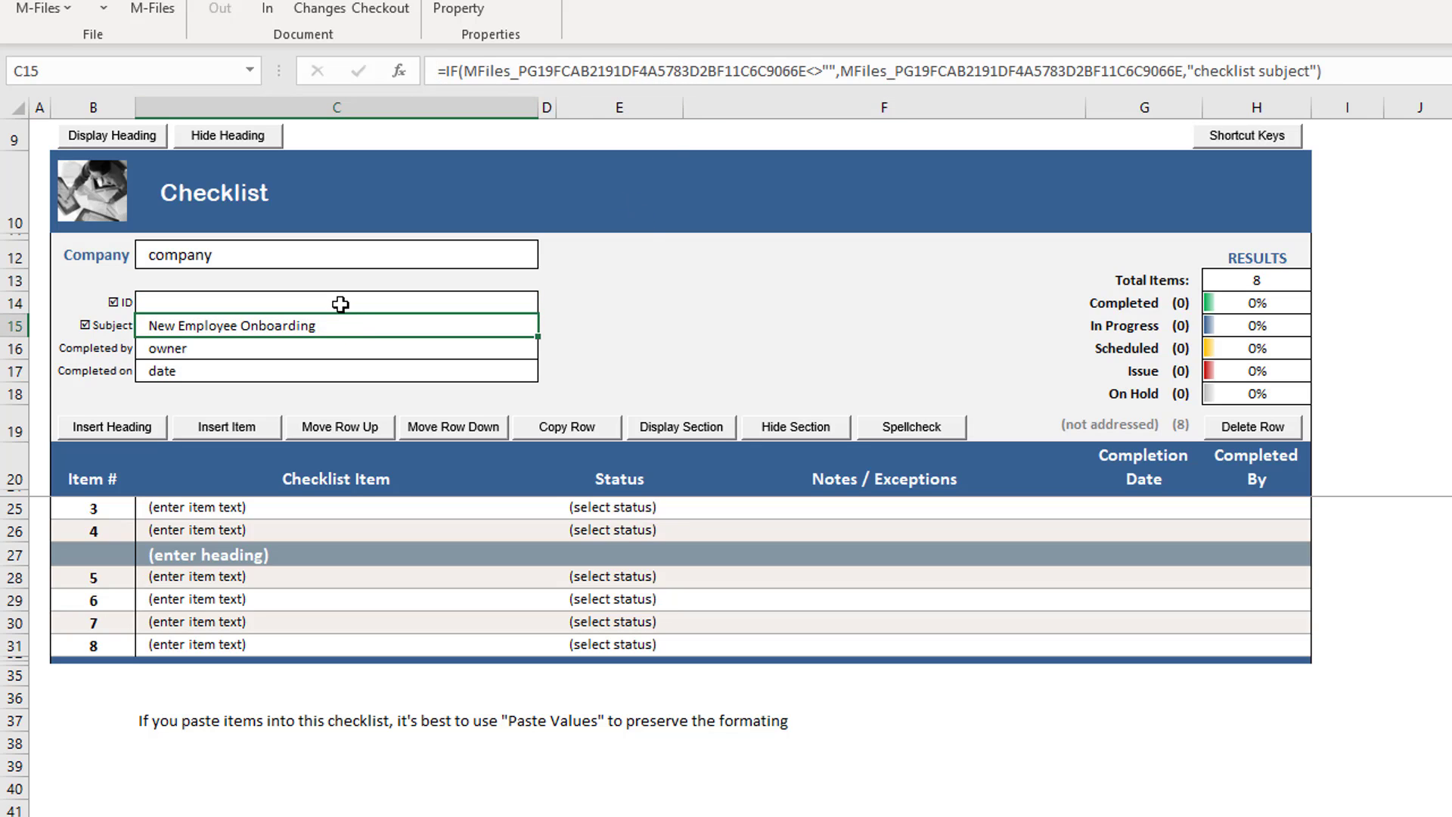
{"action": "left_click", "coordinate": [340, 304]}
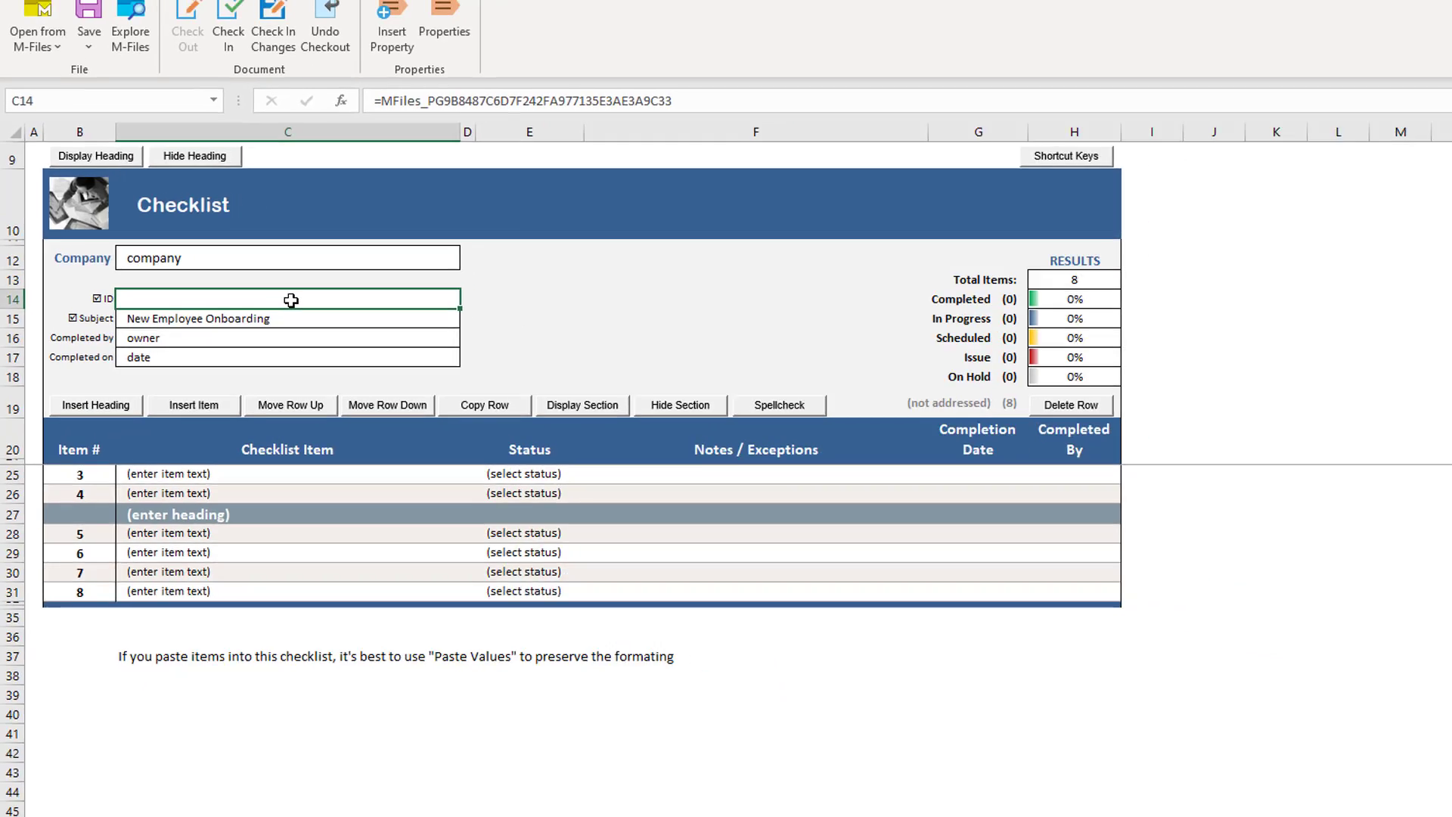
Replace the two placeholder headings with "Initial paperwork" and "Day 1 Tour".
{"action": "scroll", "coordinate": [303, 535], "scroll_direction": "up", "scroll_amount": 1}
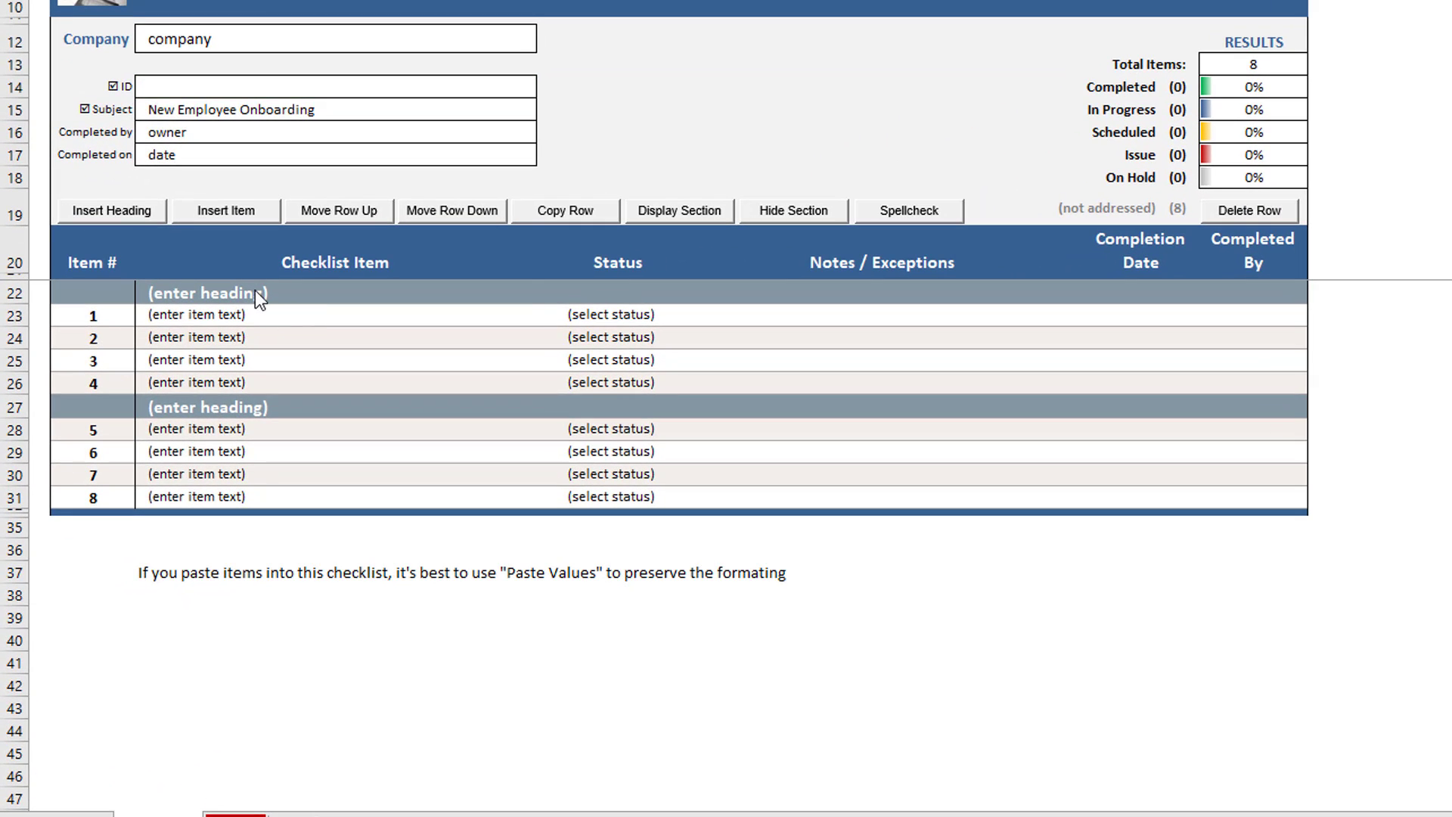
{"action": "left_click", "coordinate": [256, 292]}
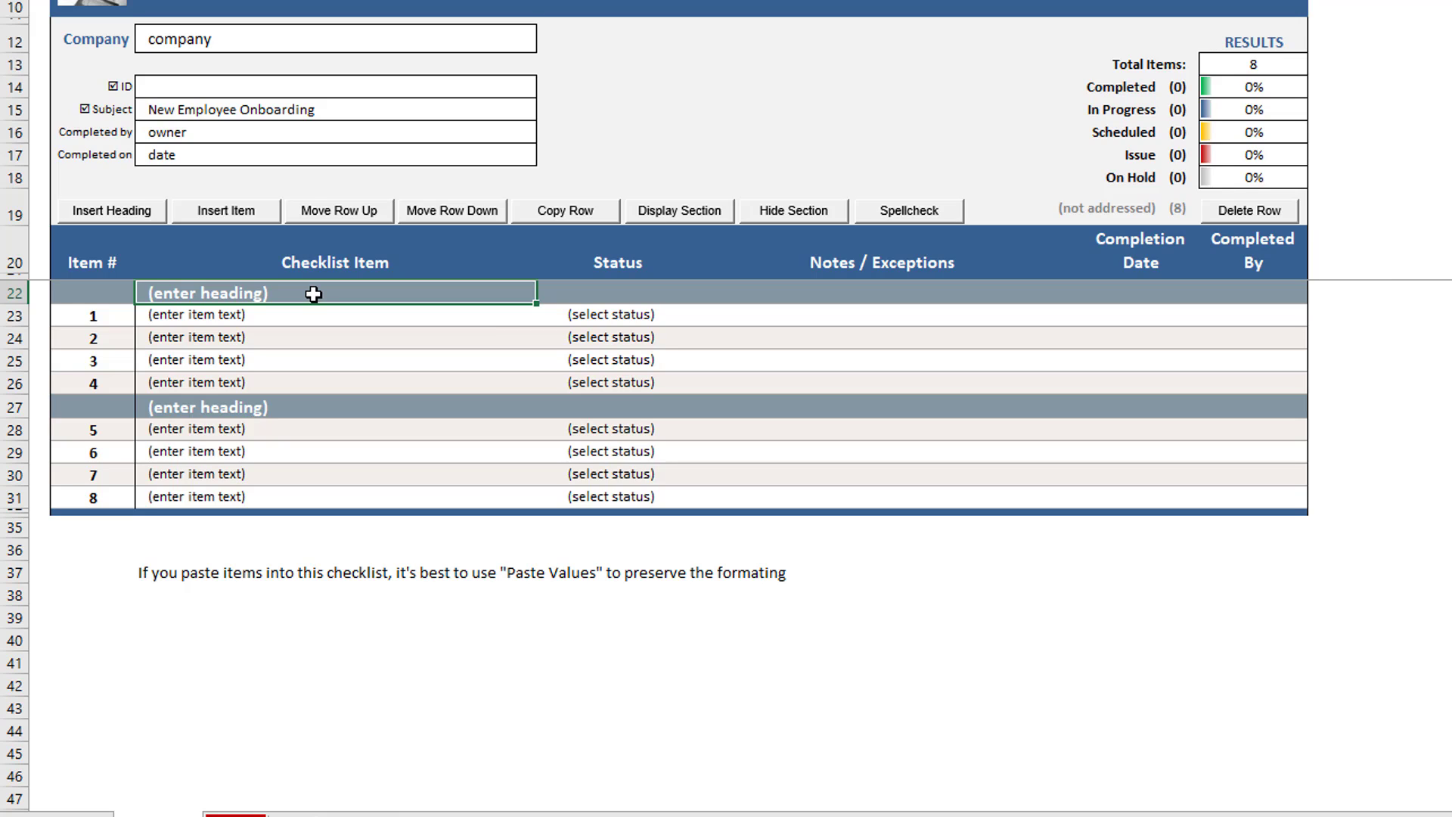
{"action": "key", "text": "Delete"}
{"action": "type", "text": "Initial paperwork"}
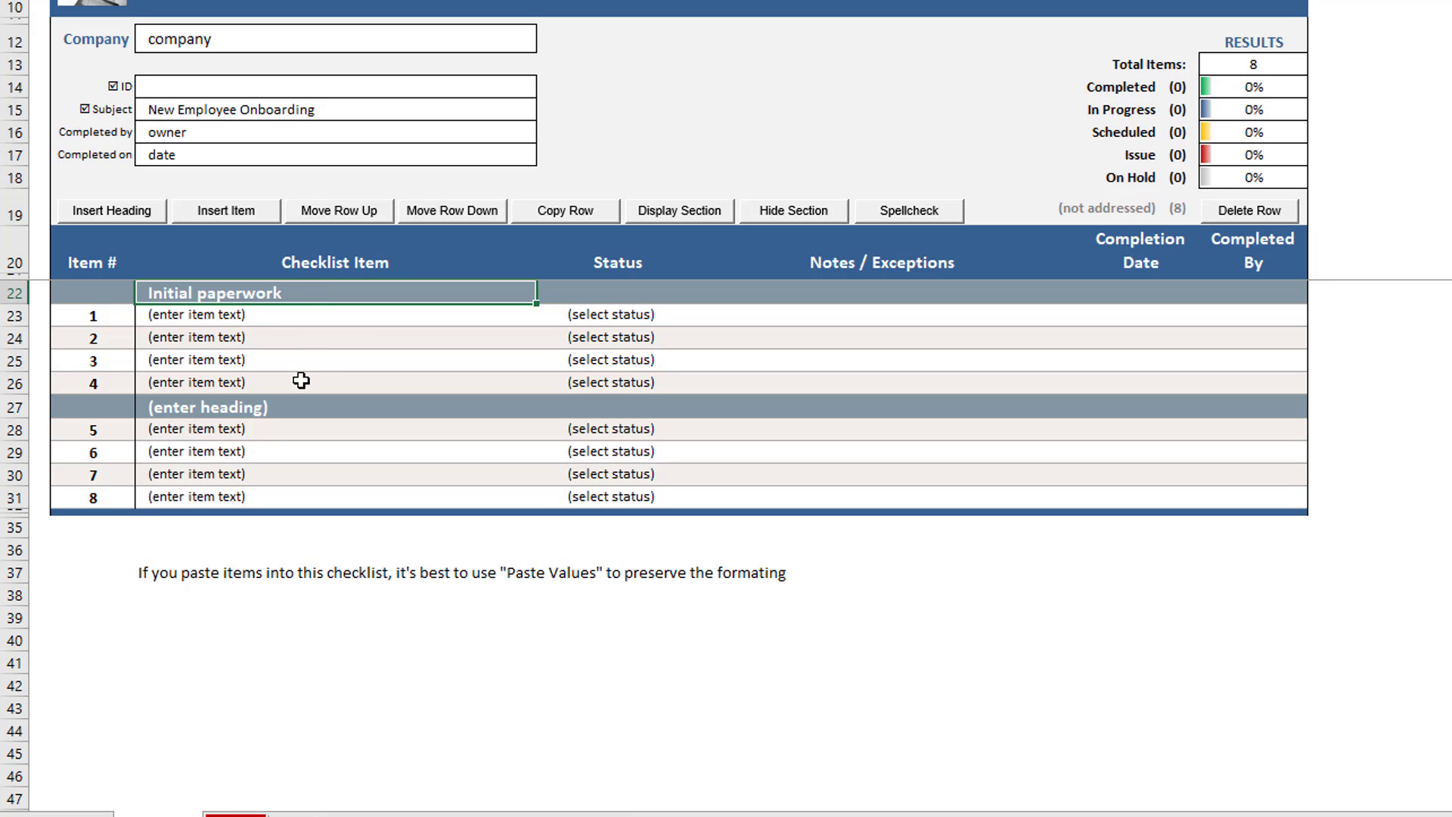
{"action": "left_click", "coordinate": [292, 406]}
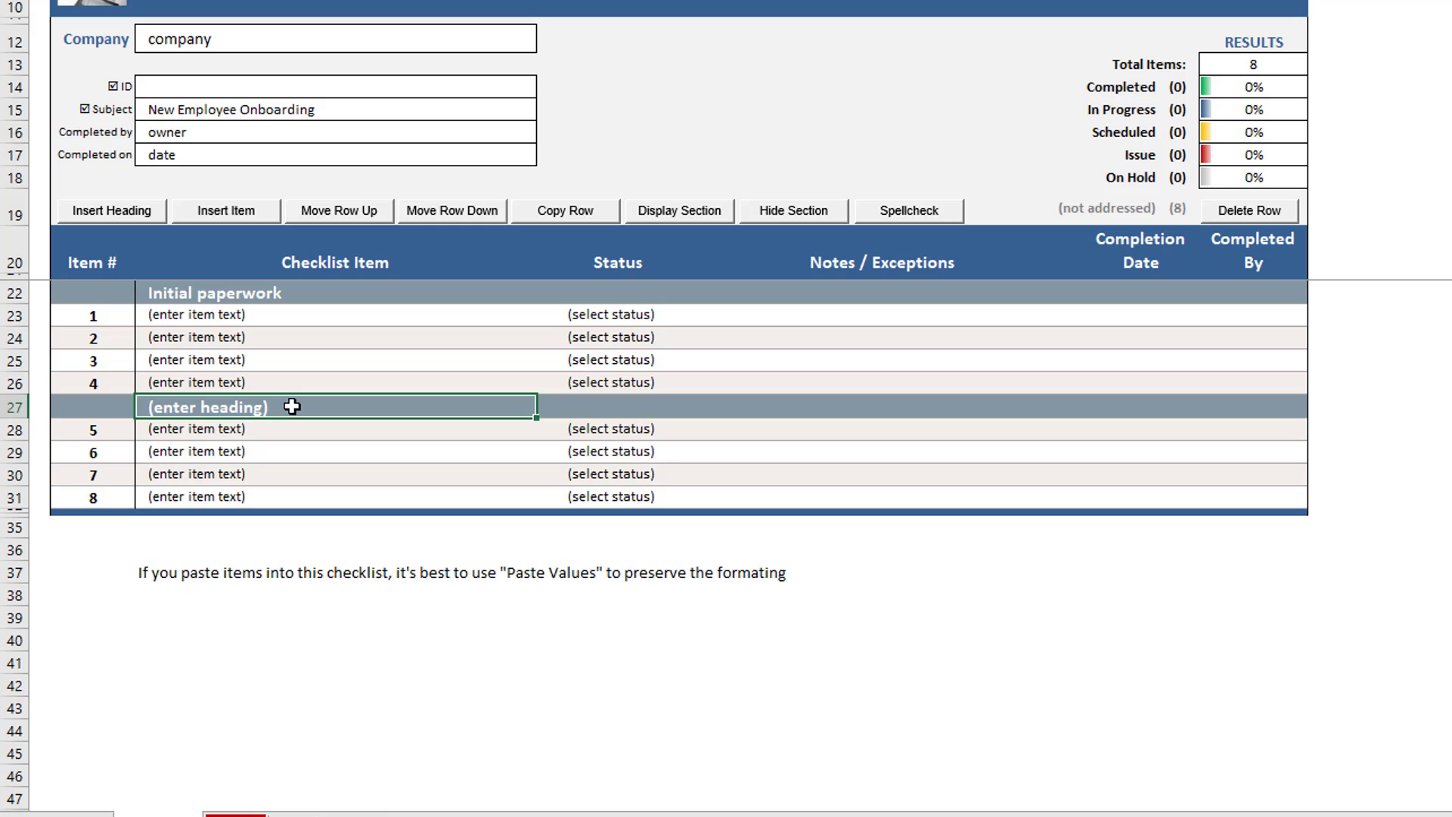
{"action": "key", "text": "Delete"}
{"action": "type", "text": "Day 1 Tour"}
{"action": "key", "text": "Return"}
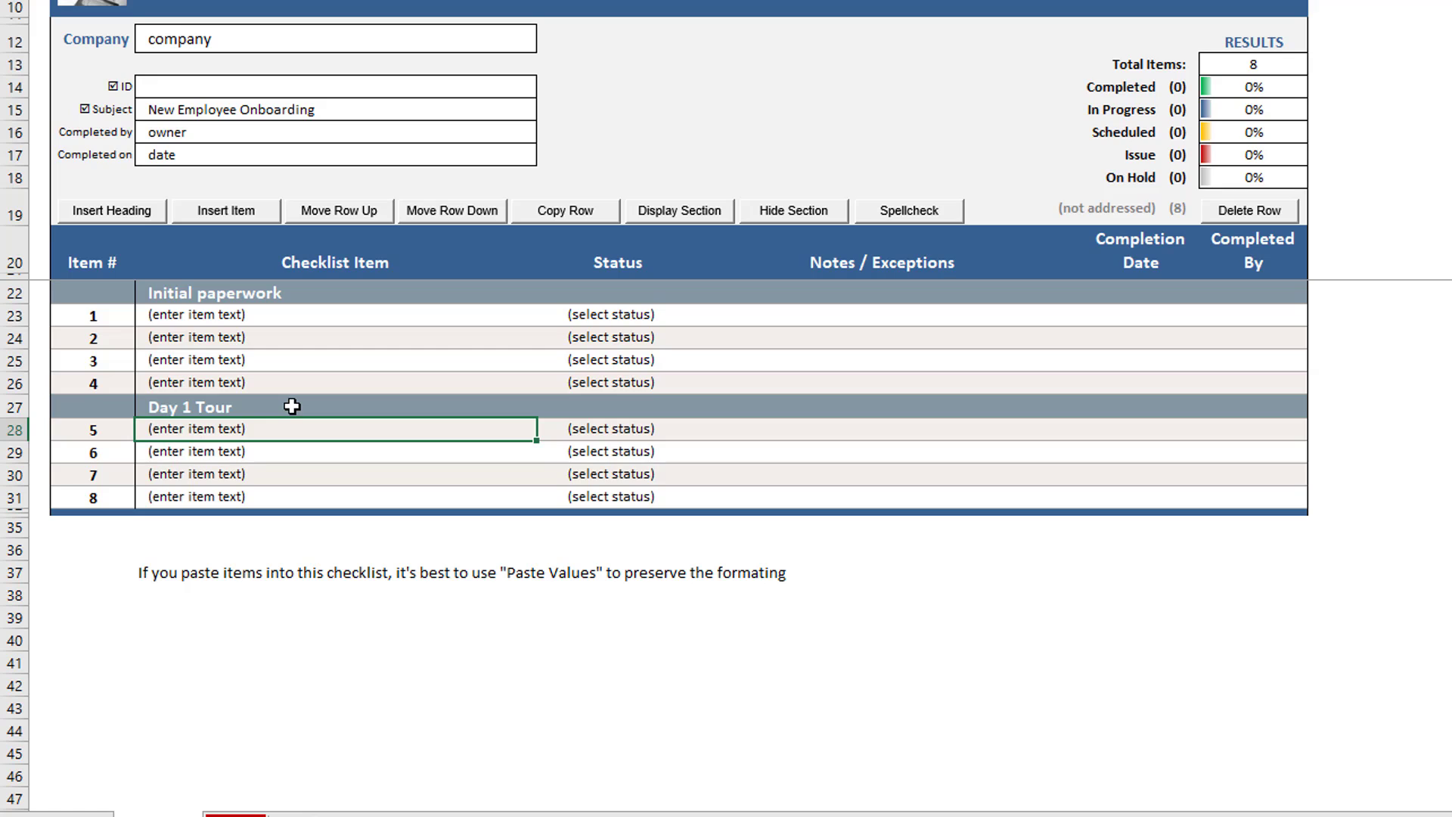
Insert two headings below the last checklist item and name them "Equipment" and "Training".
{"action": "key", "text": "Down"}
{"action": "key", "text": "Down"}
{"action": "key", "text": "Down"}
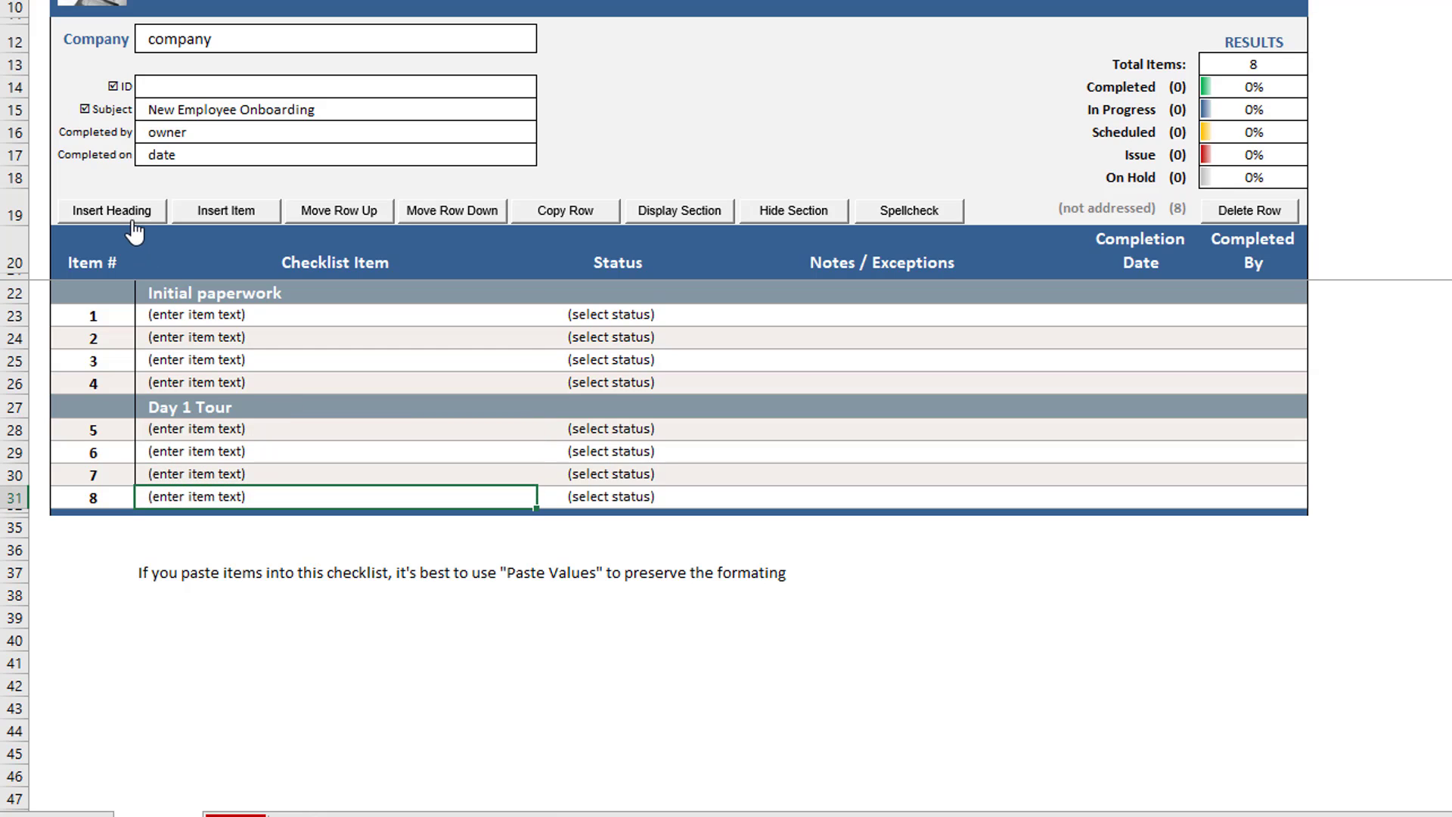
{"action": "left_click", "coordinate": [129, 215]}
{"action": "left_click", "coordinate": [129, 215]}
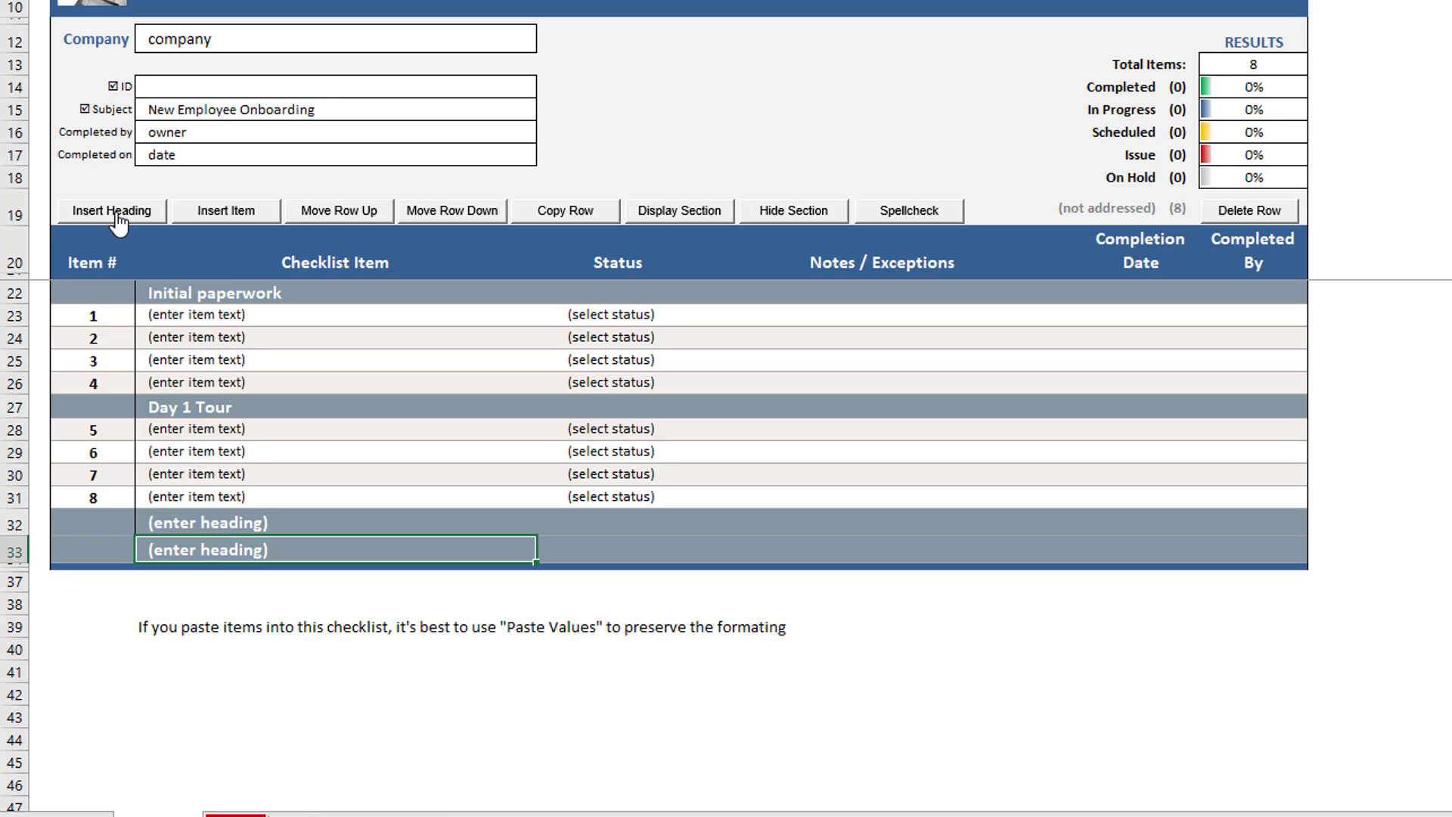
{"action": "left_click", "coordinate": [184, 524]}
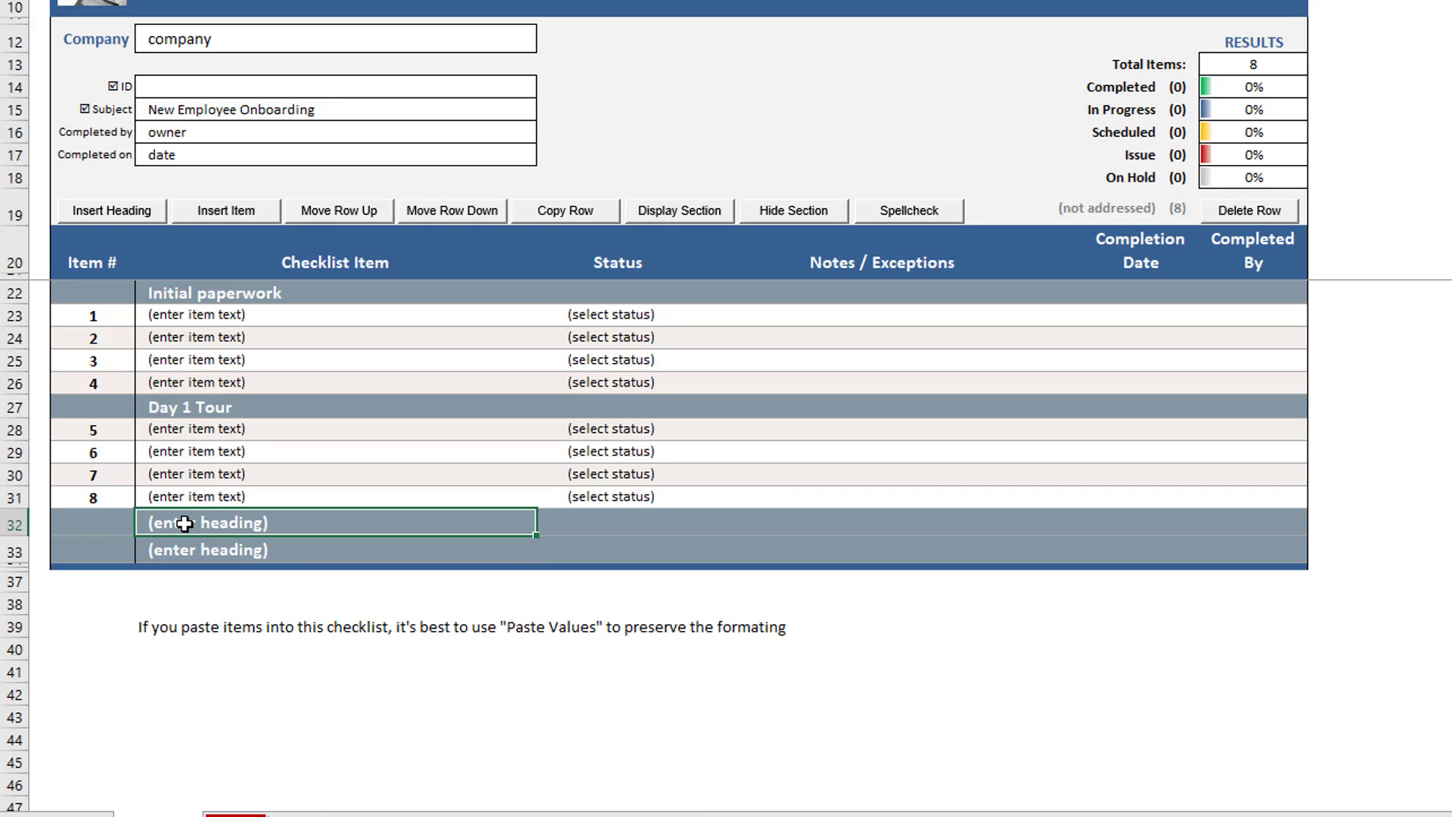
{"action": "type", "text": "Equipment"}
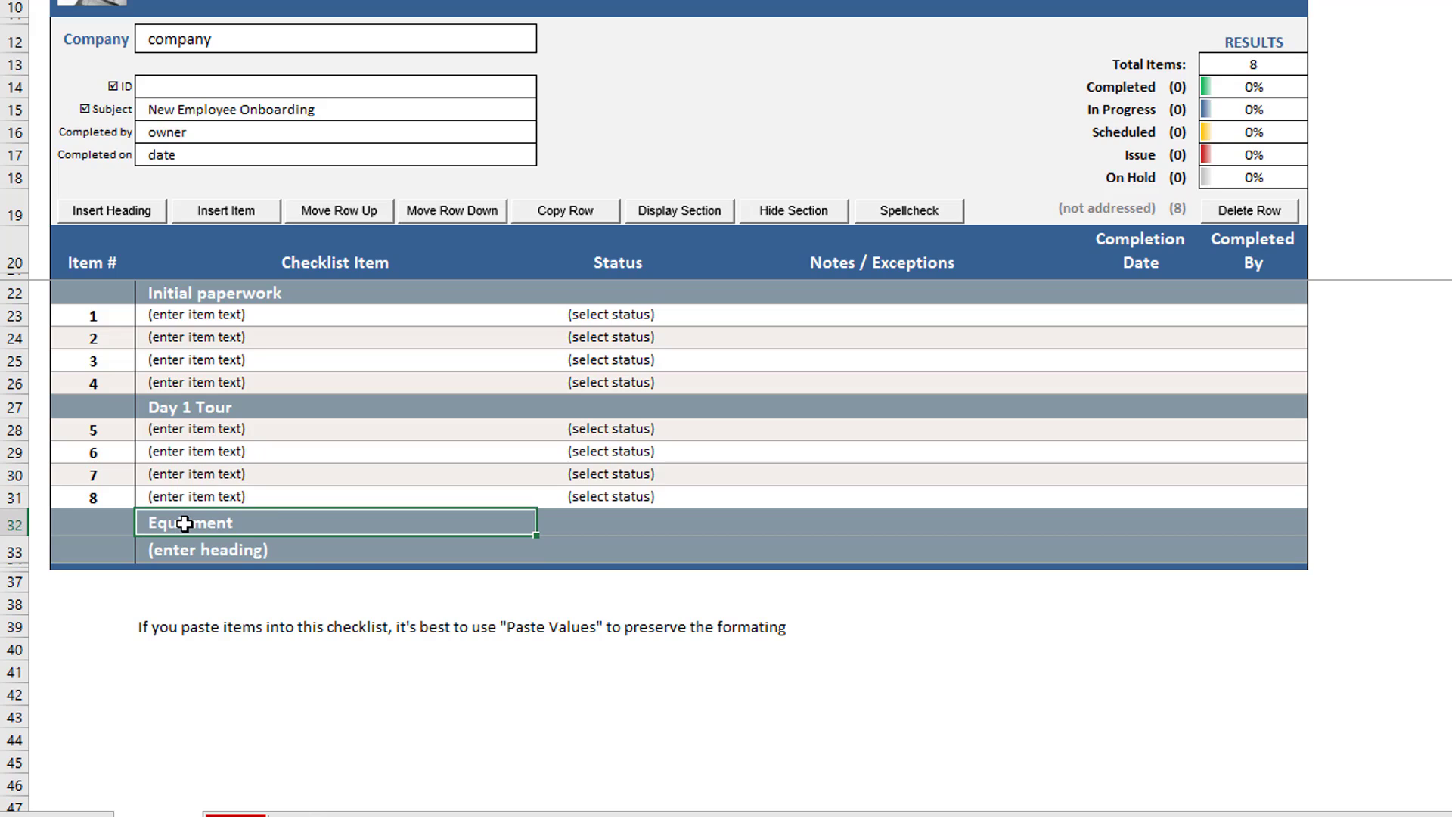
{"action": "left_click", "coordinate": [270, 550]}
{"action": "type", "text": "Training"}
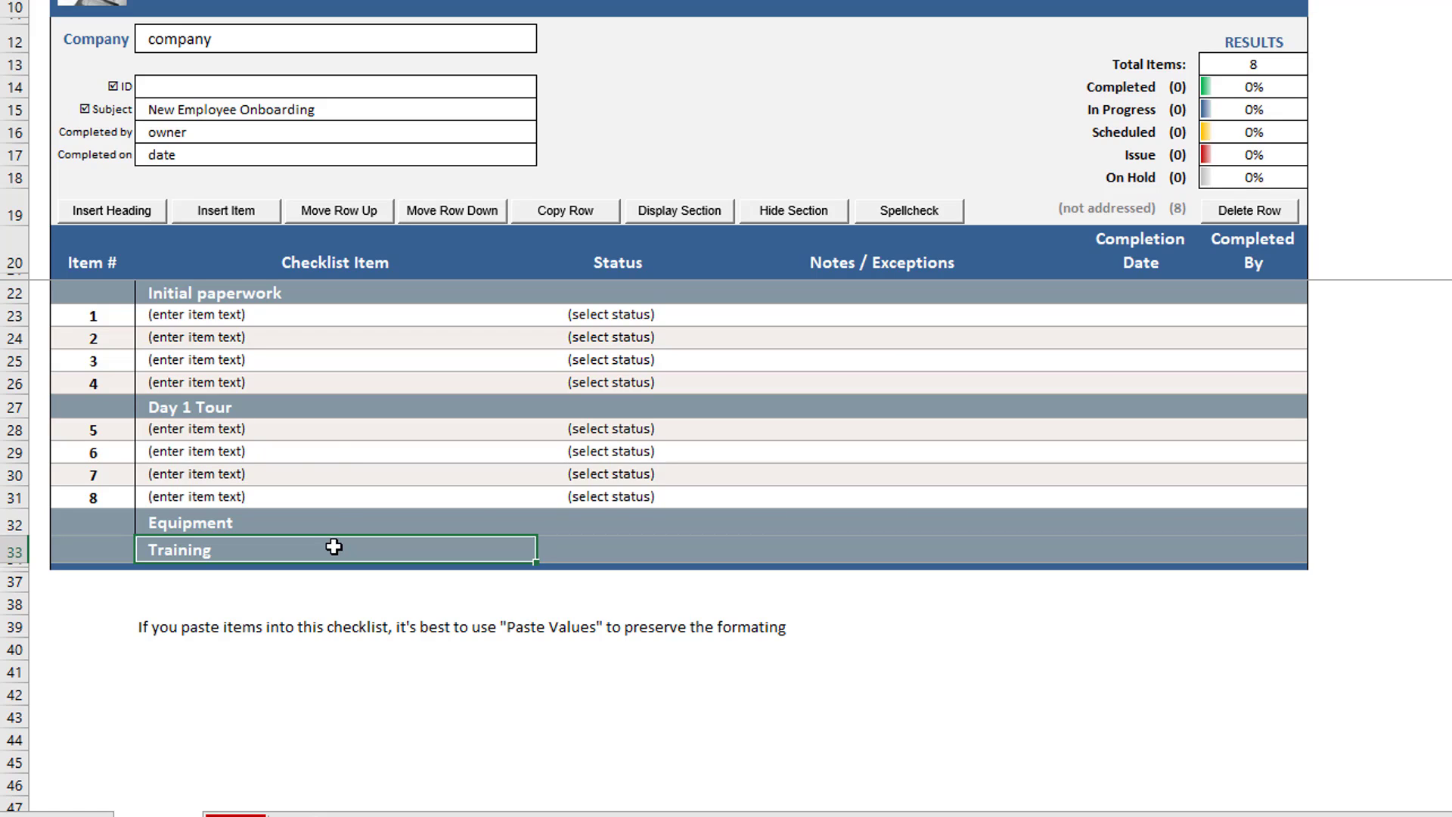
Fill the first three Initial paperwork items with "Collect signed employee agreement", "Collect employment eligibility form" and "Forward paperwork to HR".
{"action": "left_click", "coordinate": [322, 318]}
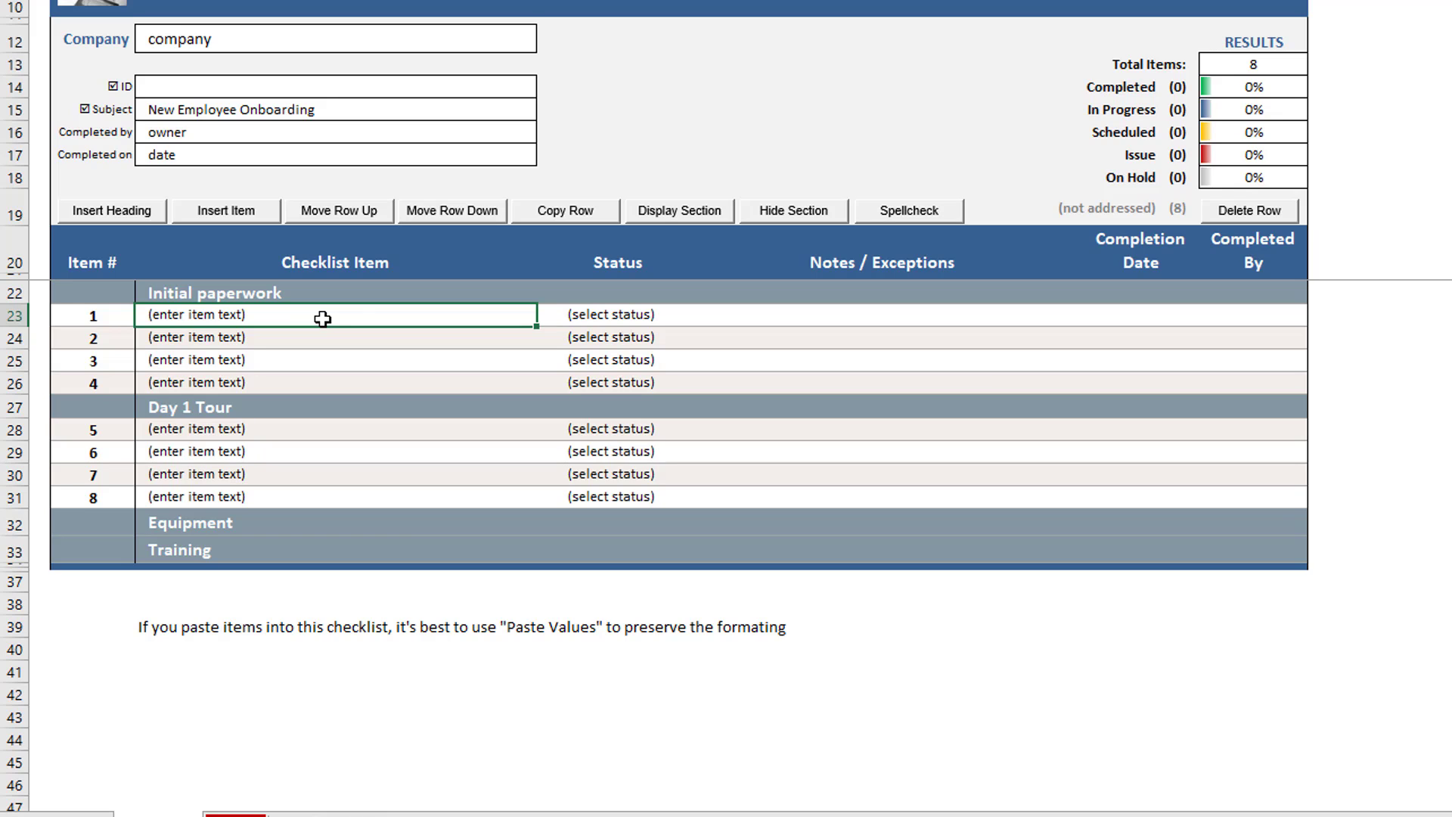
{"action": "type", "text": "Collect signed employee agreement"}
{"action": "left_click", "coordinate": [306, 340]}
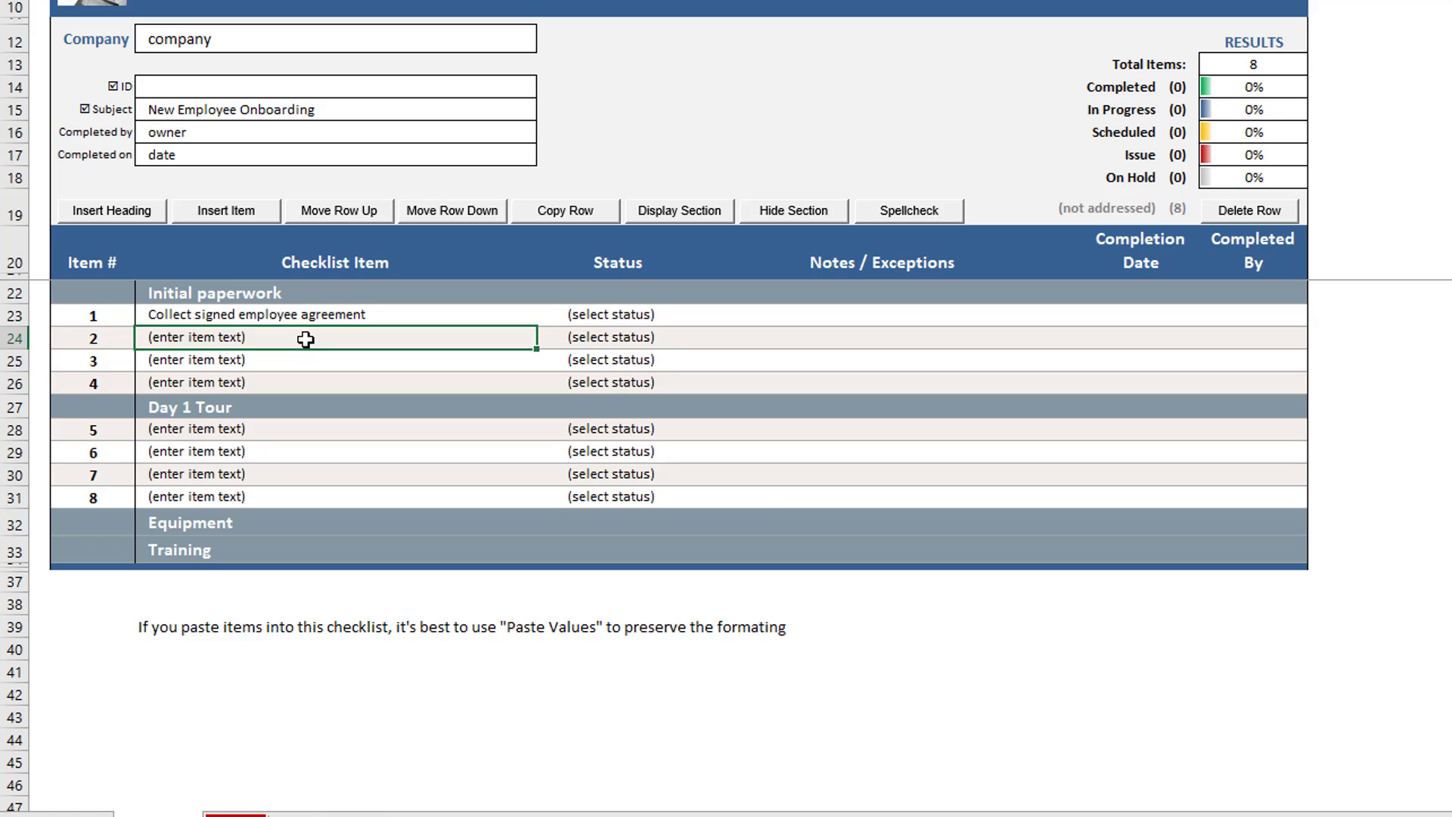
{"action": "type", "text": "Collect employment eligibility form"}
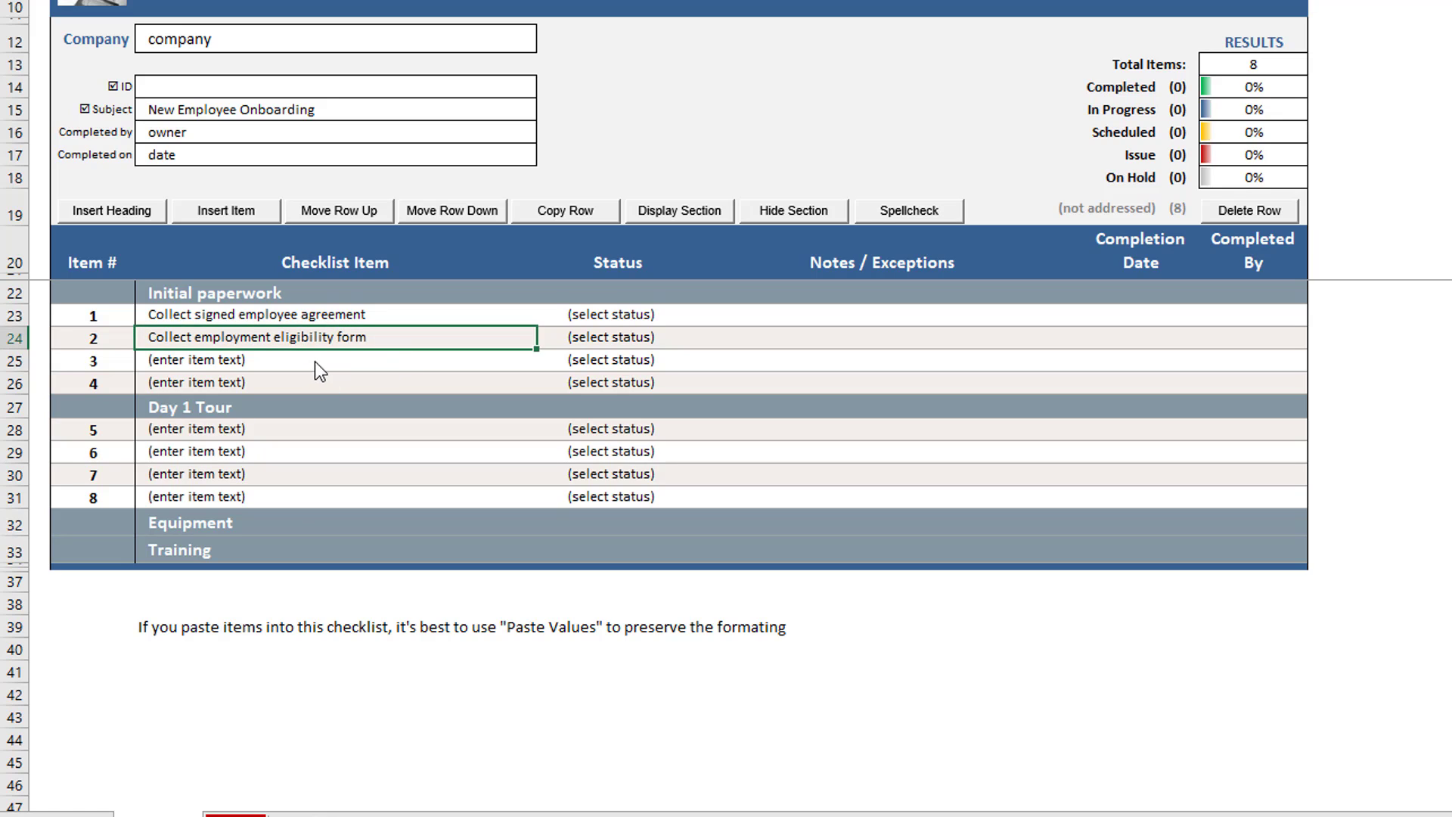
{"action": "left_click", "coordinate": [315, 361]}
{"action": "key", "text": "Delete"}
{"action": "type", "text": "Forward paperwork to HR"}
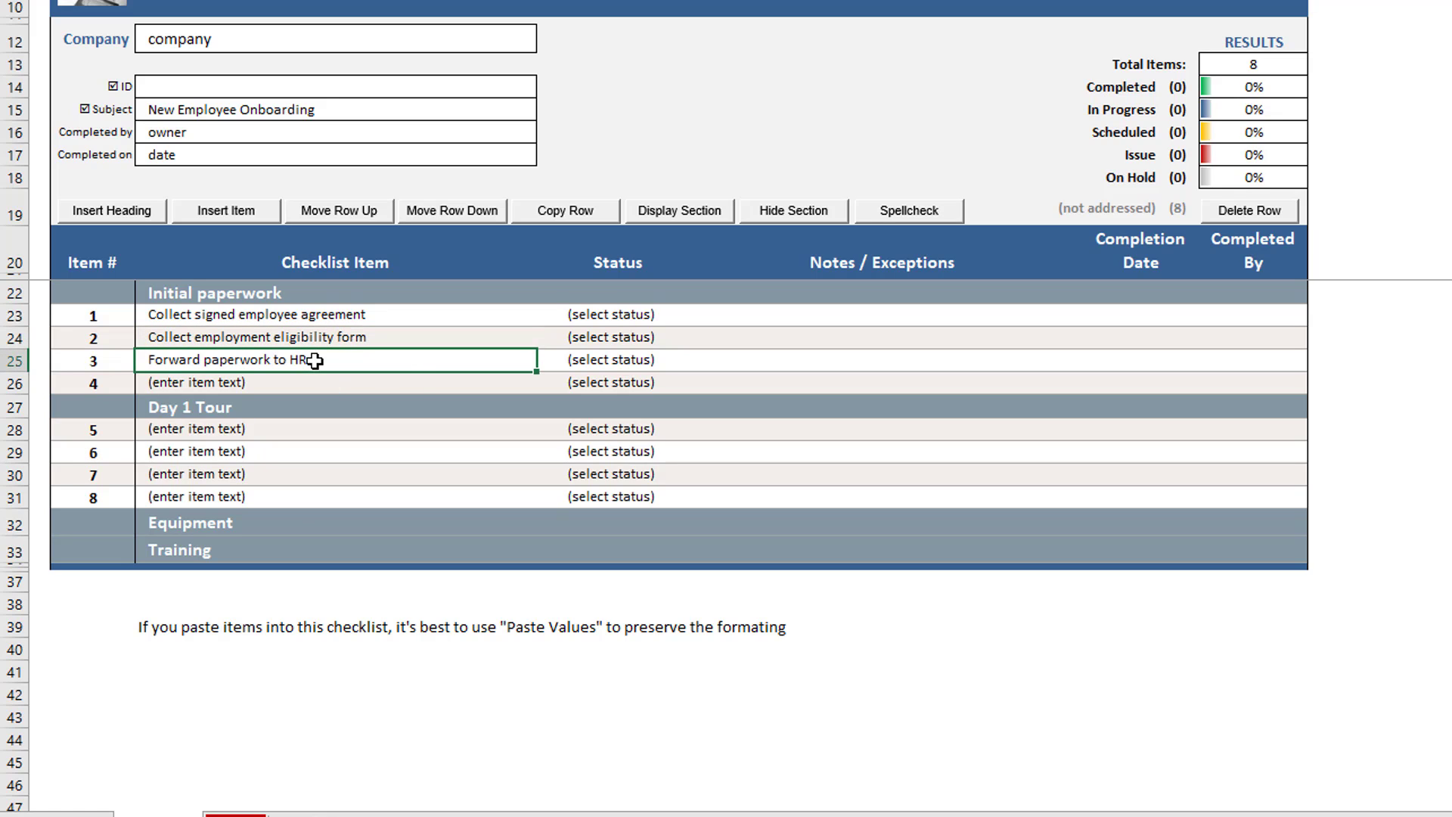
Delete the unused fourth item row under Initial paperwork.
{"action": "left_click", "coordinate": [407, 381]}
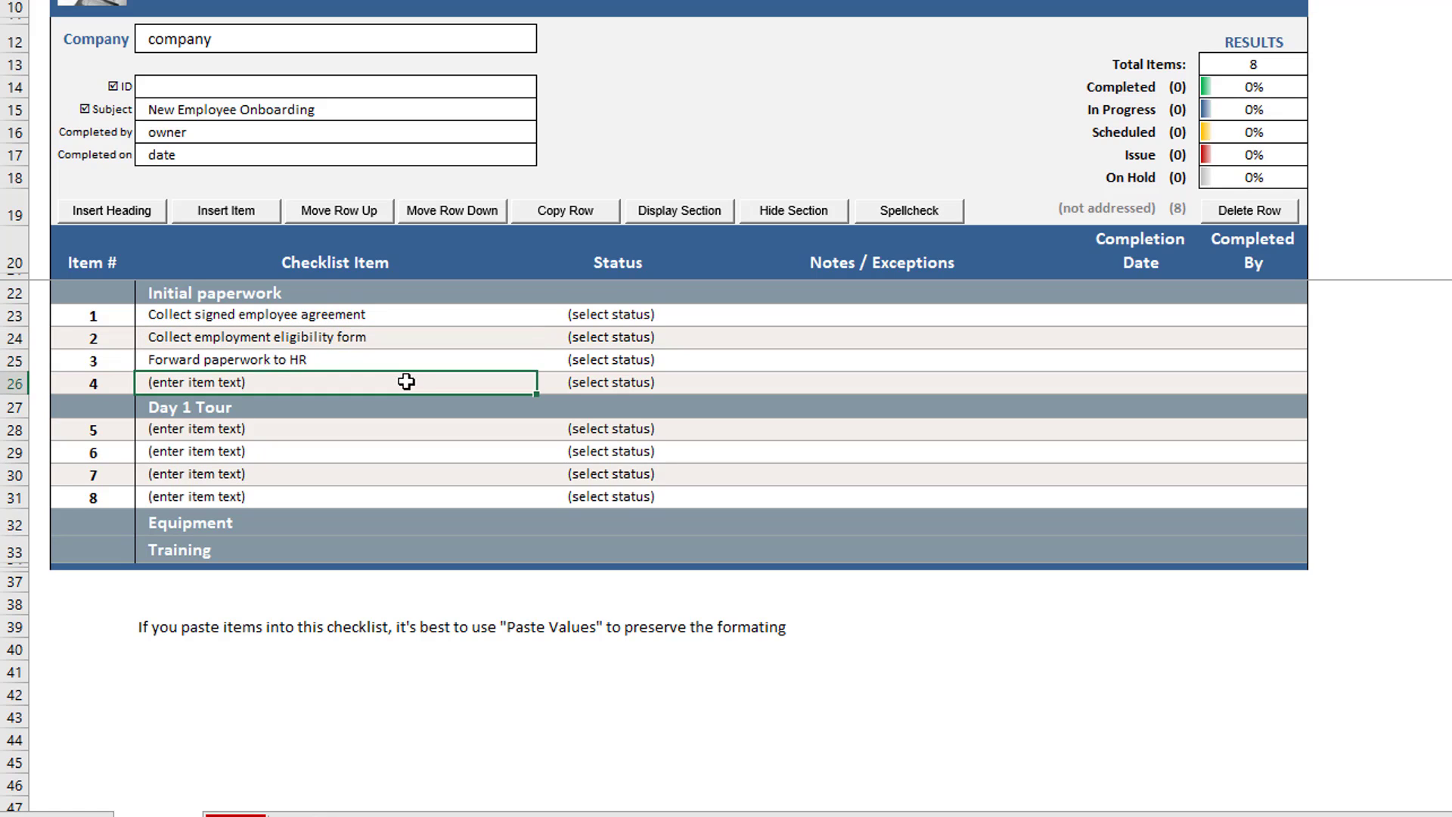
{"action": "left_click", "coordinate": [1216, 214]}
{"action": "left_click", "coordinate": [1086, 338]}
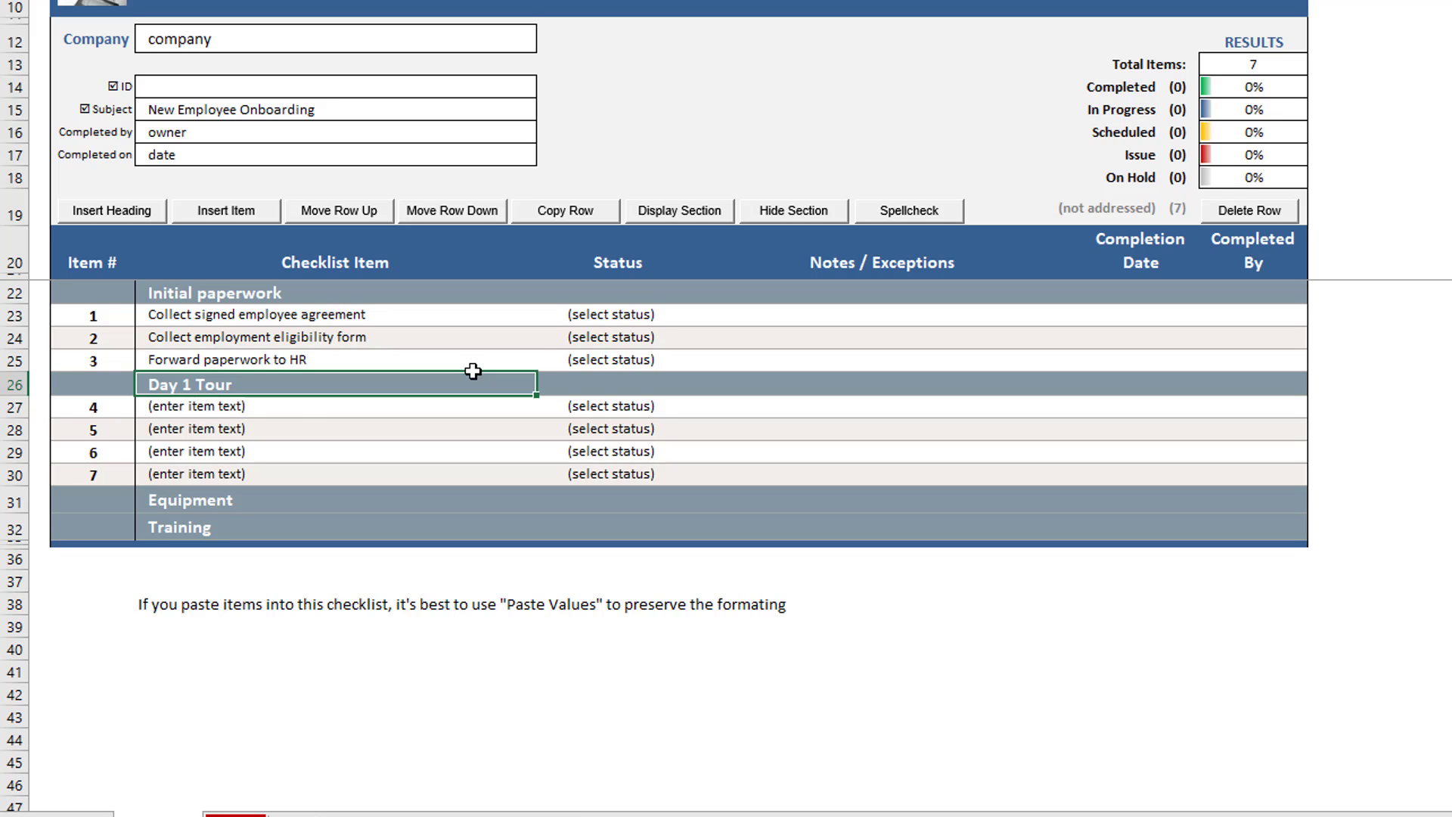
Fill the first three Day 1 Tour items with "Show employee around office", "Introduce them to teammates" and "Show them their cubicle".
{"action": "left_click", "coordinate": [301, 413]}
{"action": "type", "text": "Show employee around office"}
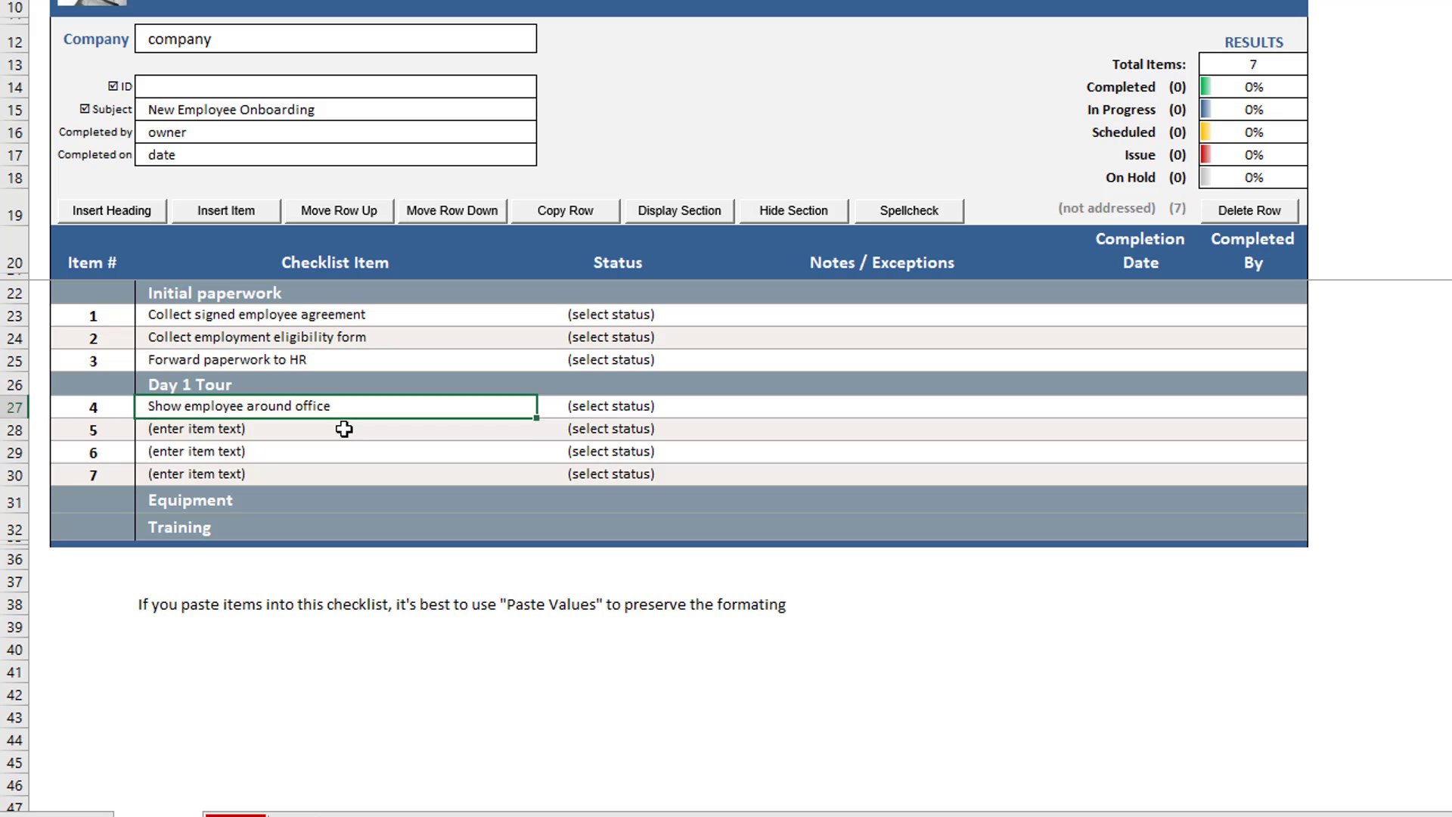
{"action": "left_click", "coordinate": [344, 428]}
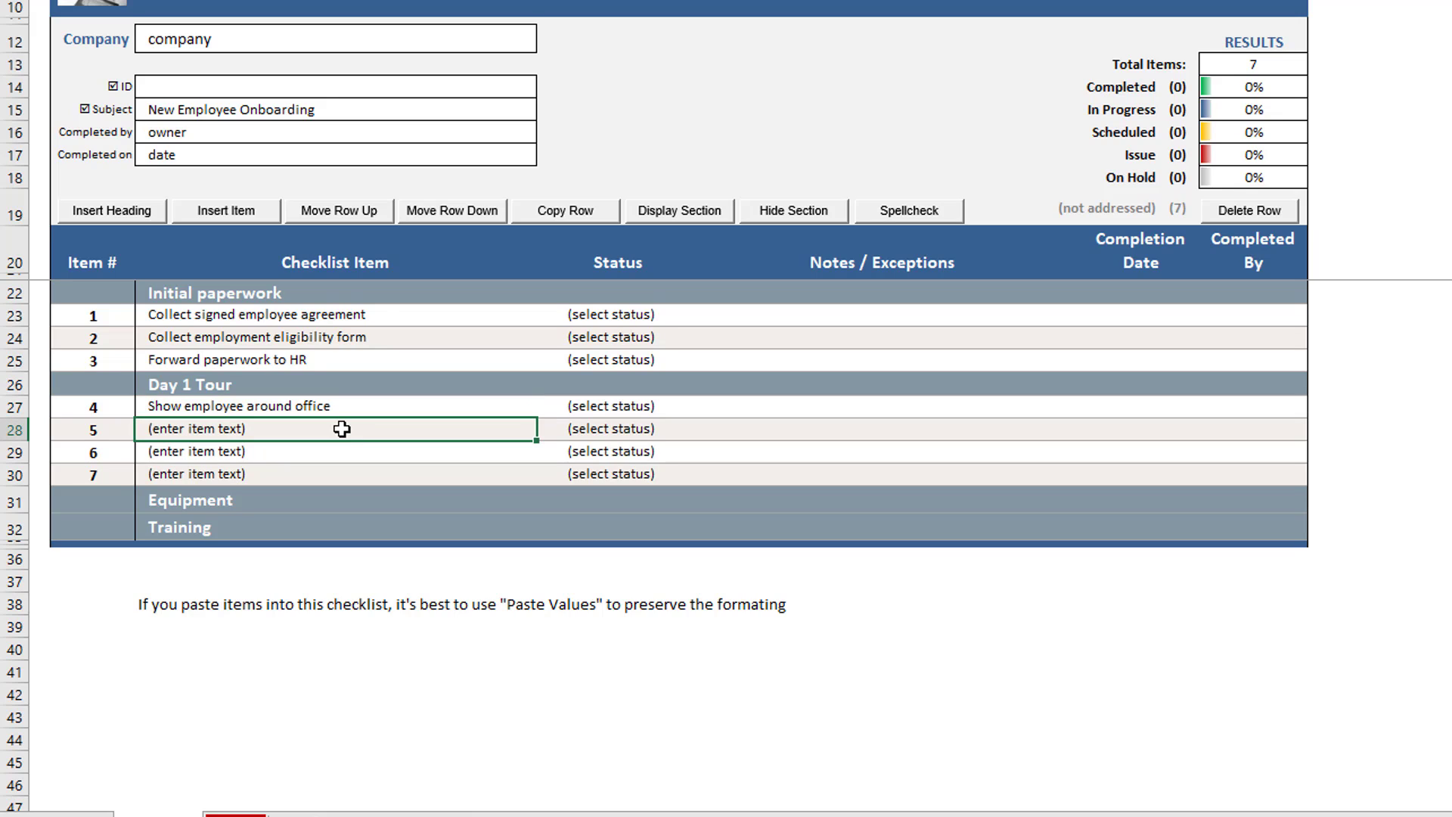
{"action": "type", "text": "Introduce them to teammates"}
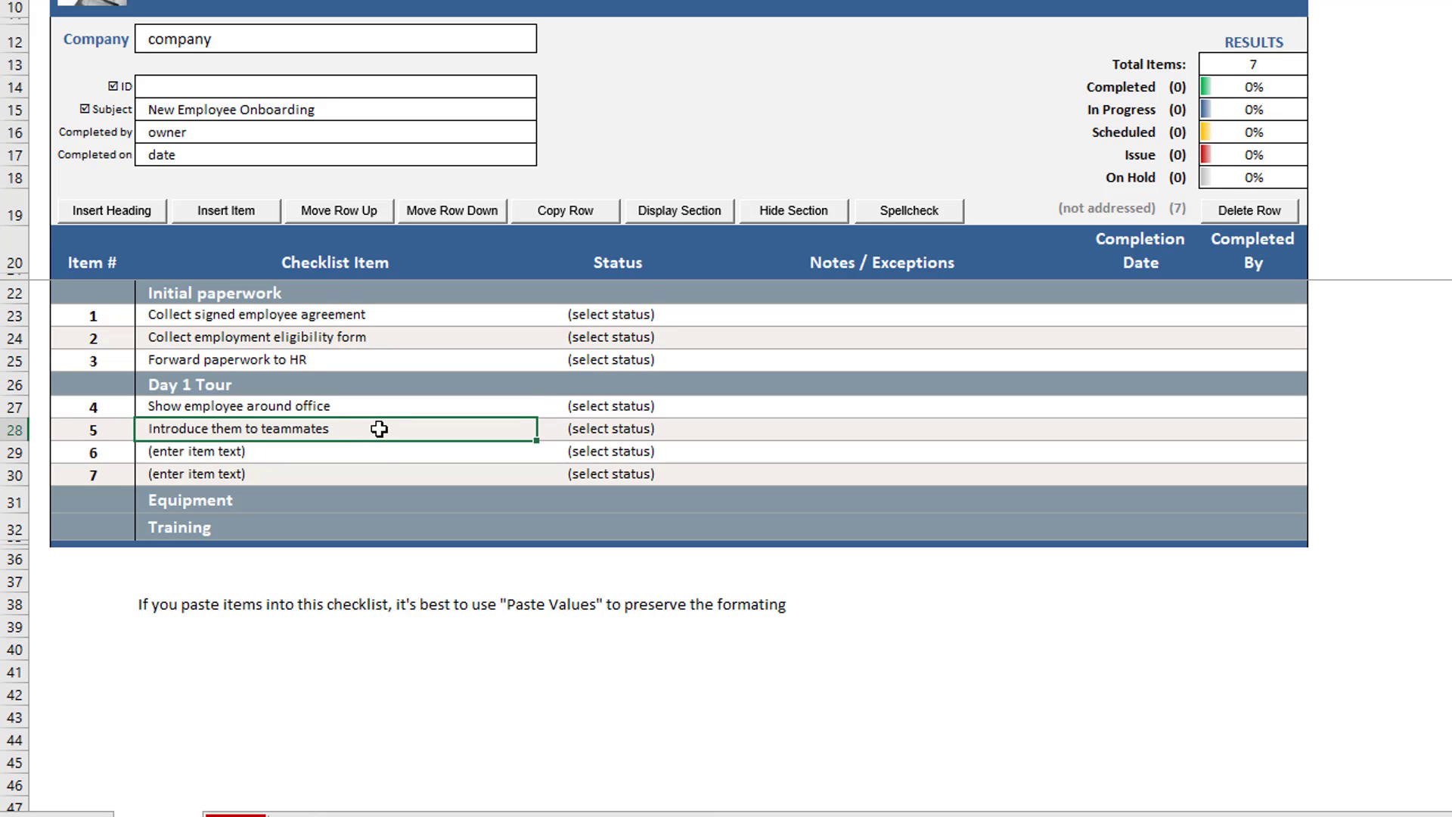
{"action": "left_click", "coordinate": [372, 452]}
{"action": "type", "text": "Show them their cubicle"}
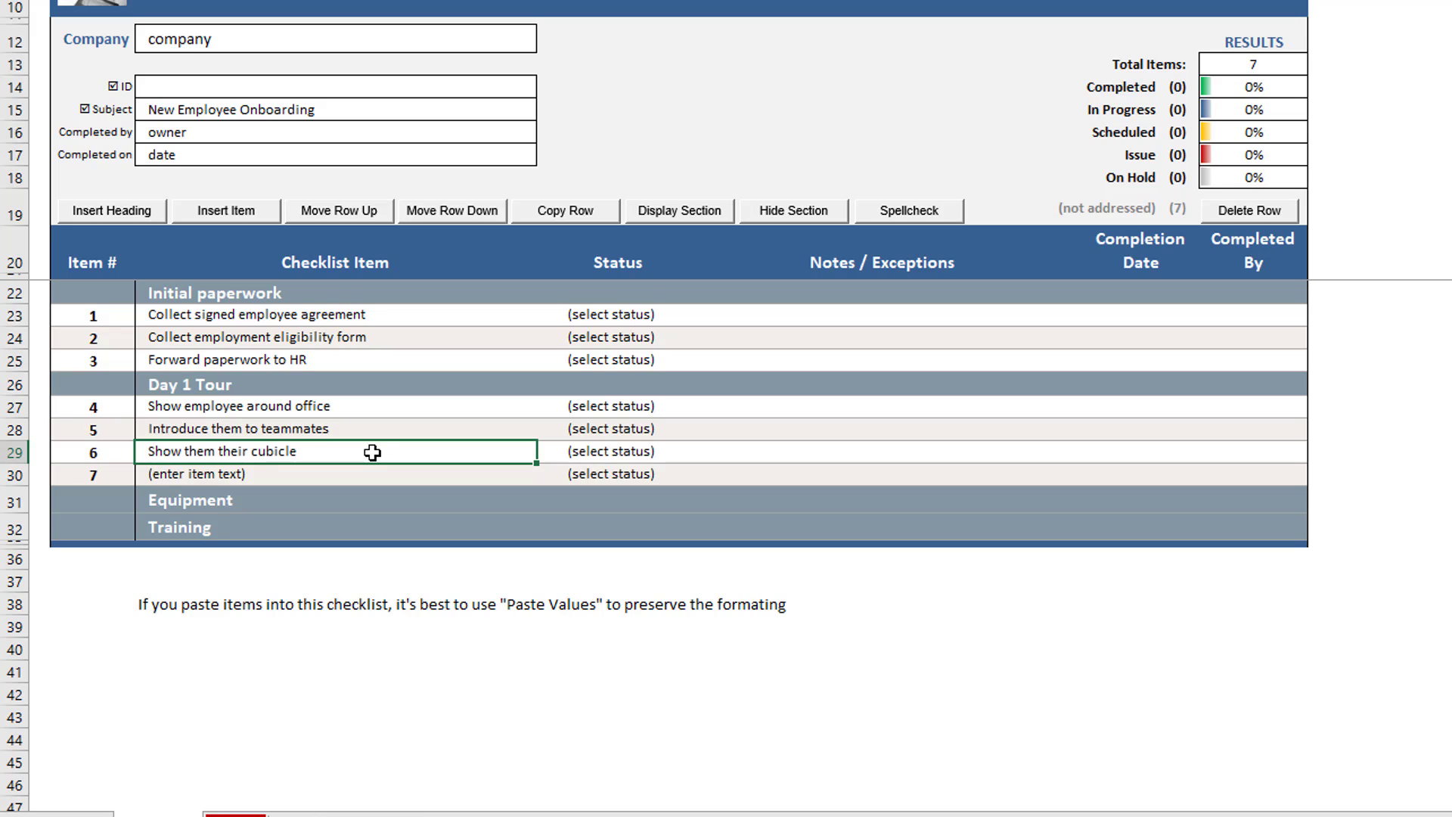
Move the unused Day 1 Tour item below the Equipment heading and insert a second item under it.
{"action": "left_click", "coordinate": [370, 473]}
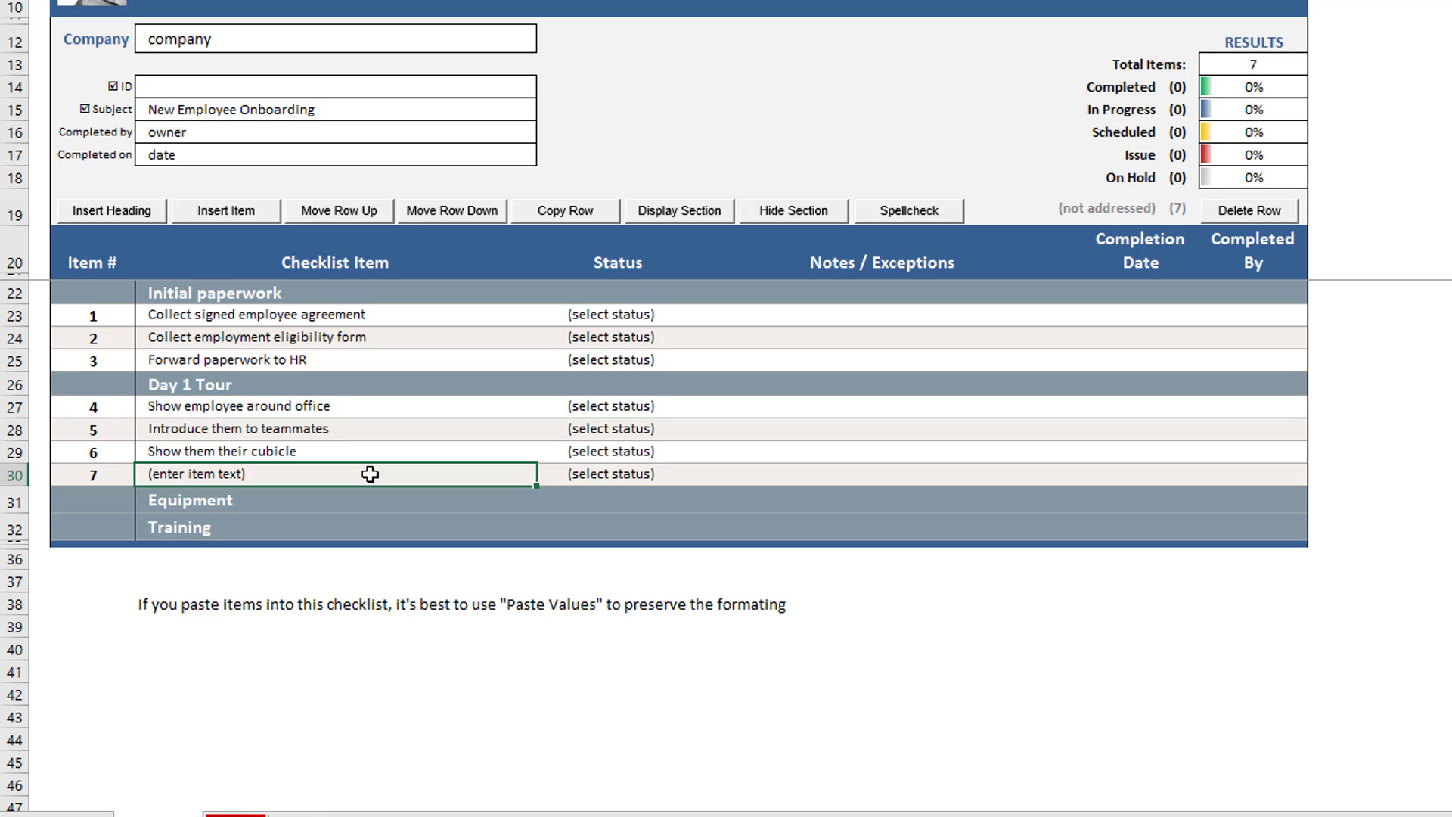
{"action": "key", "text": "ctrl+shift+d"}
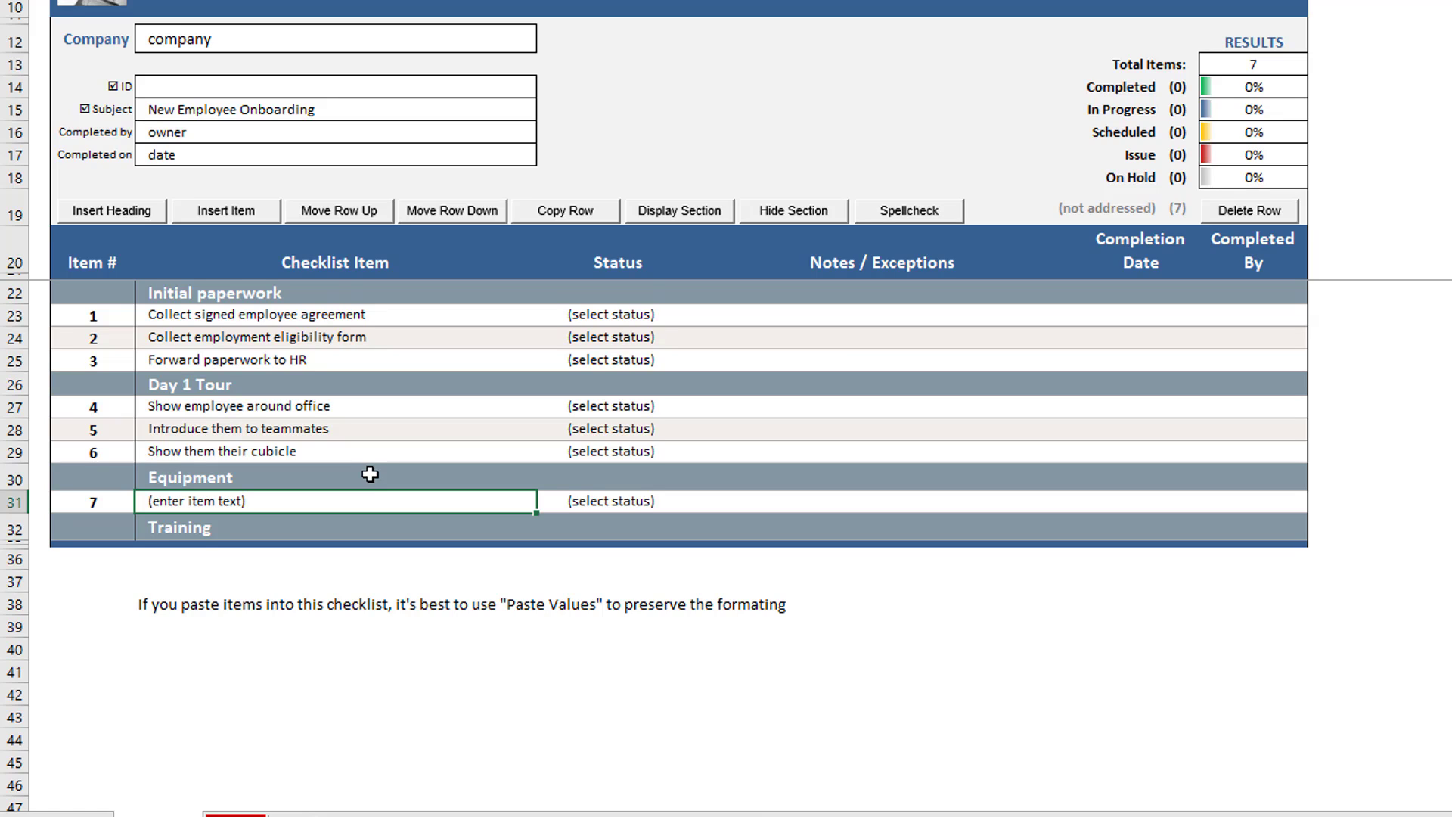
{"action": "key", "text": "ctrl+shift+i"}
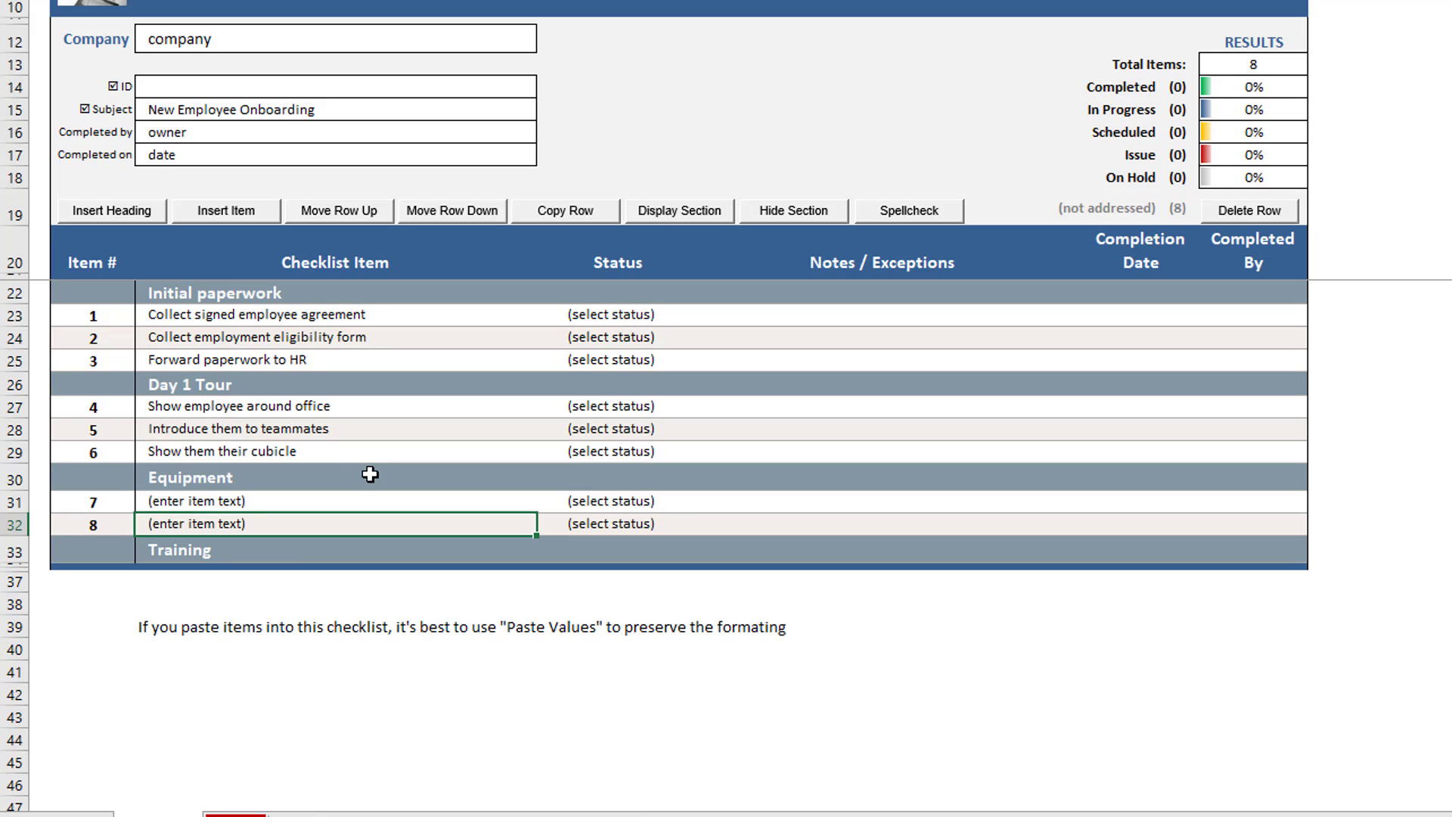
Fill the two Equipment items with "Order laptop" and "Order desktop".
{"action": "left_click", "coordinate": [370, 500]}
{"action": "type", "text": "Order laptop"}
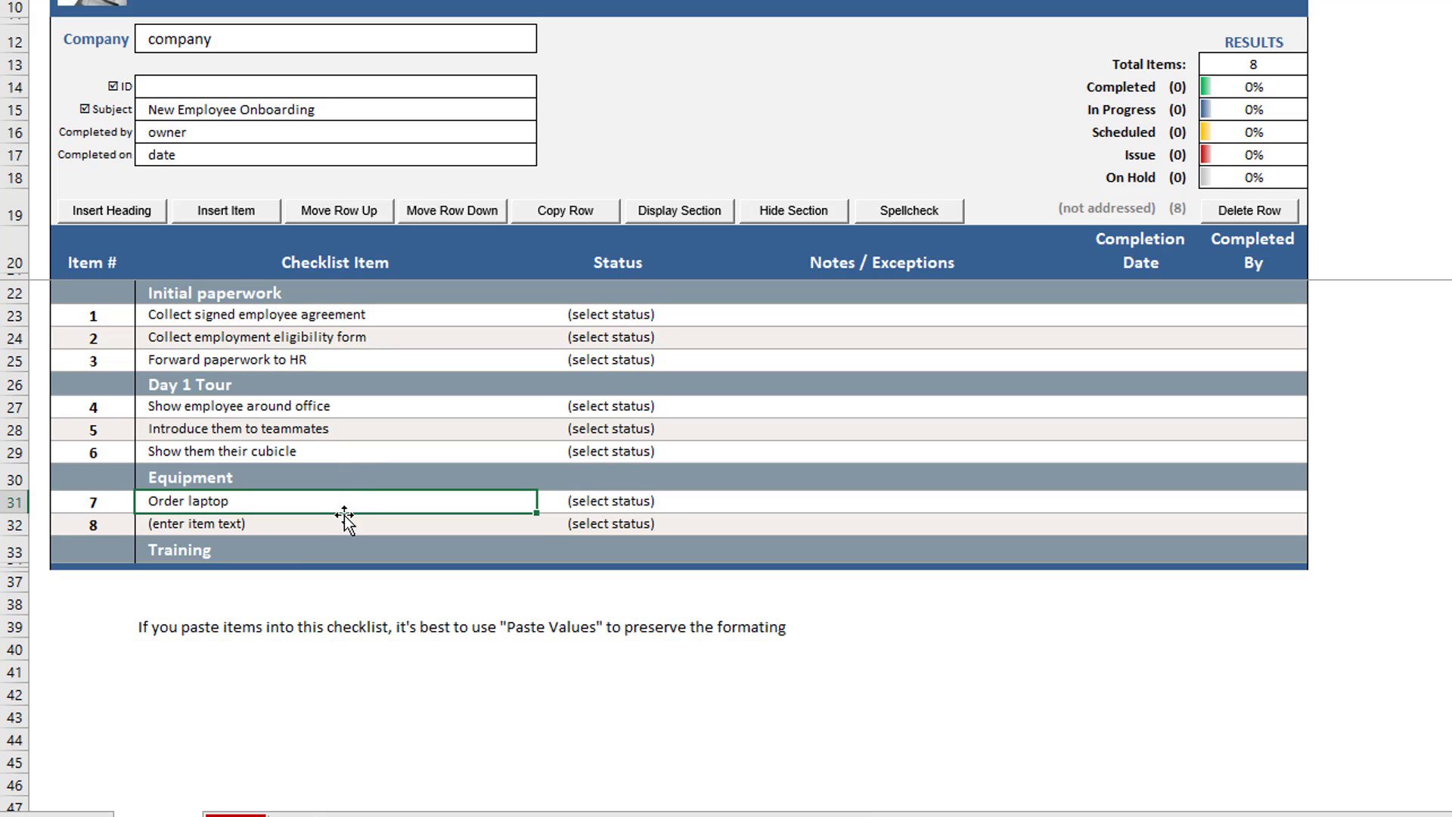
{"action": "left_click", "coordinate": [345, 524]}
{"action": "type", "text": "Order desktop"}
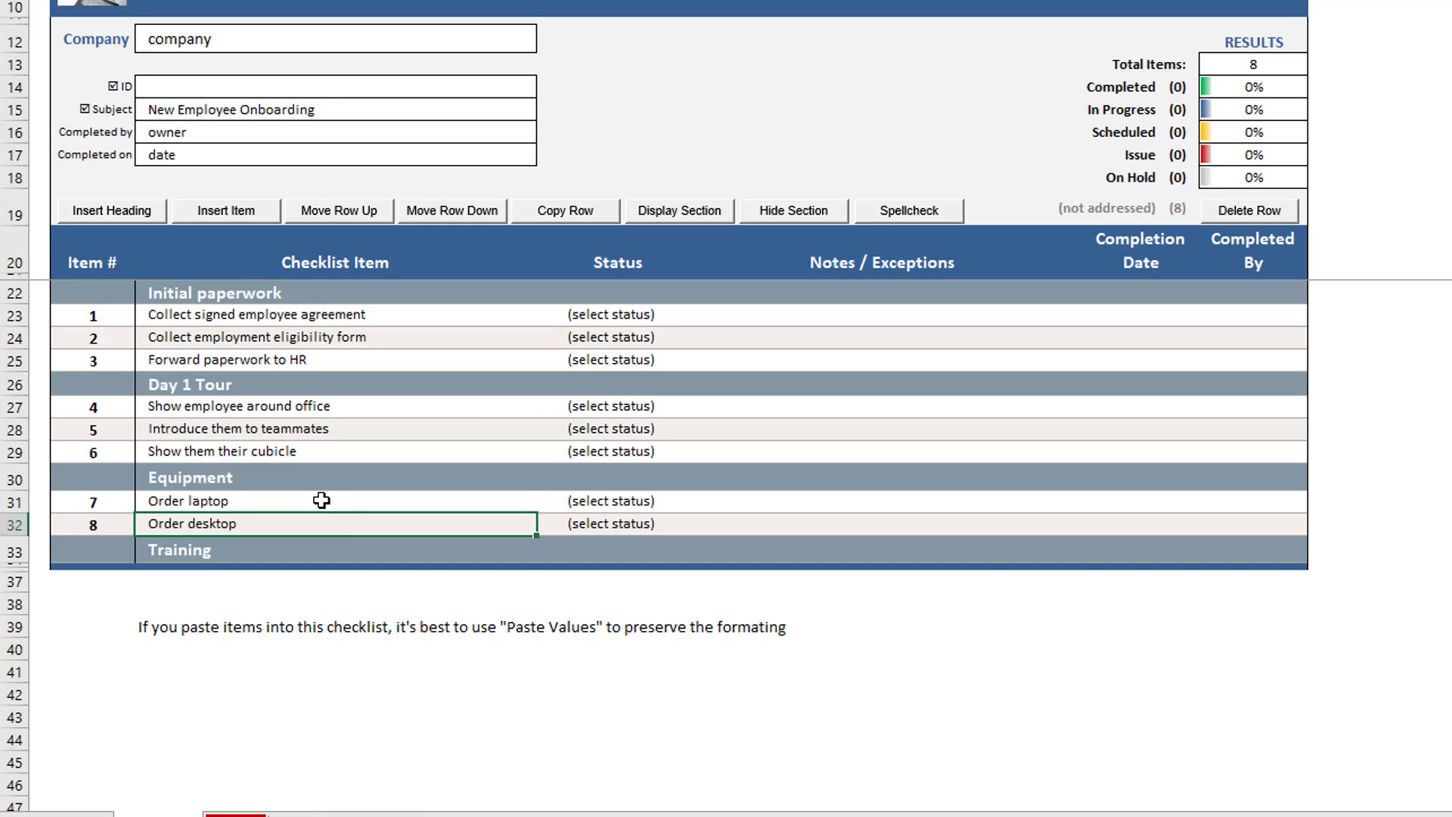
Add the conditional text "if Field Tech" to the "Order laptop" item.
{"action": "left_click", "coordinate": [321, 500]}
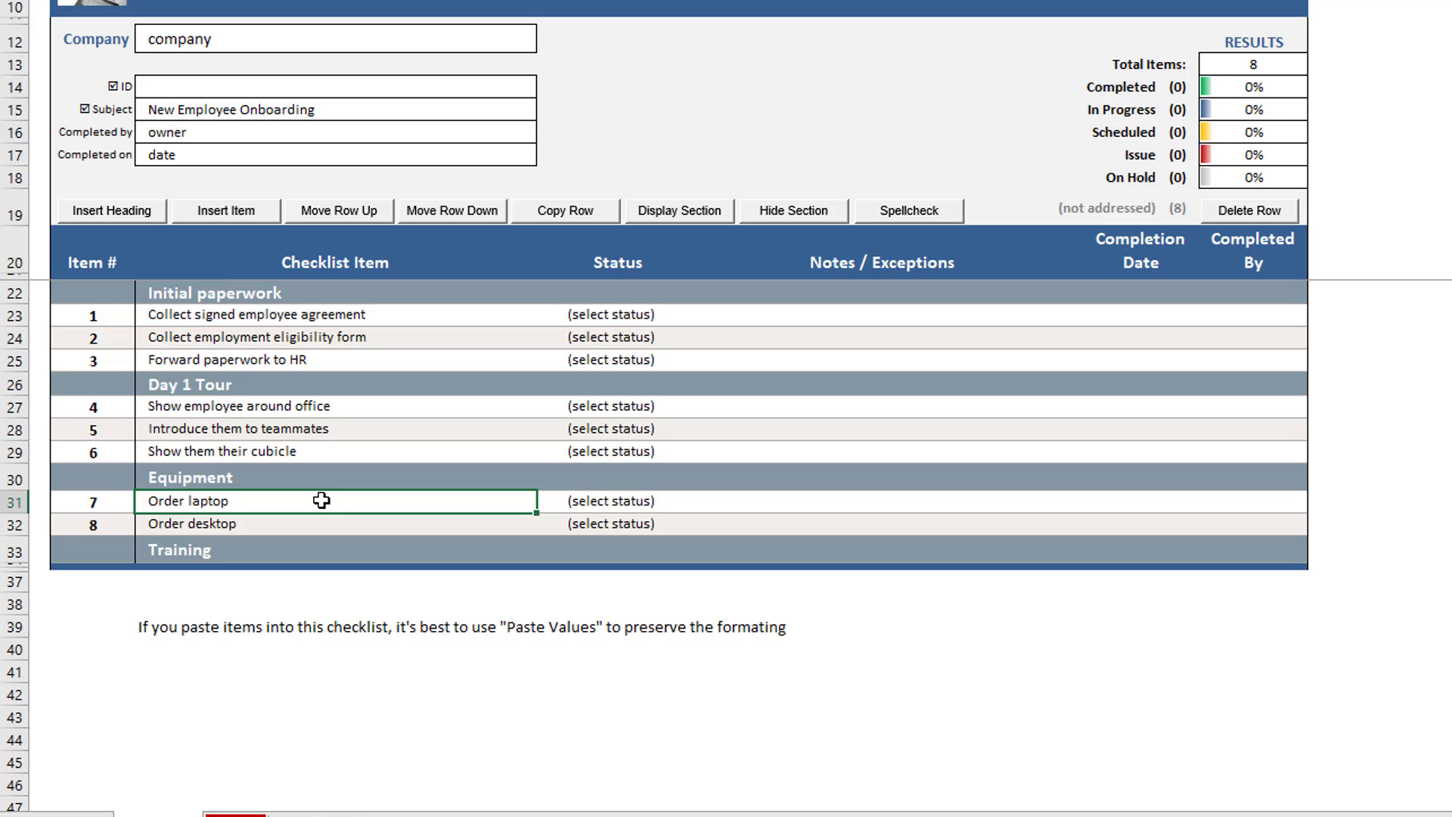
{"action": "double_click", "coordinate": [322, 501]}
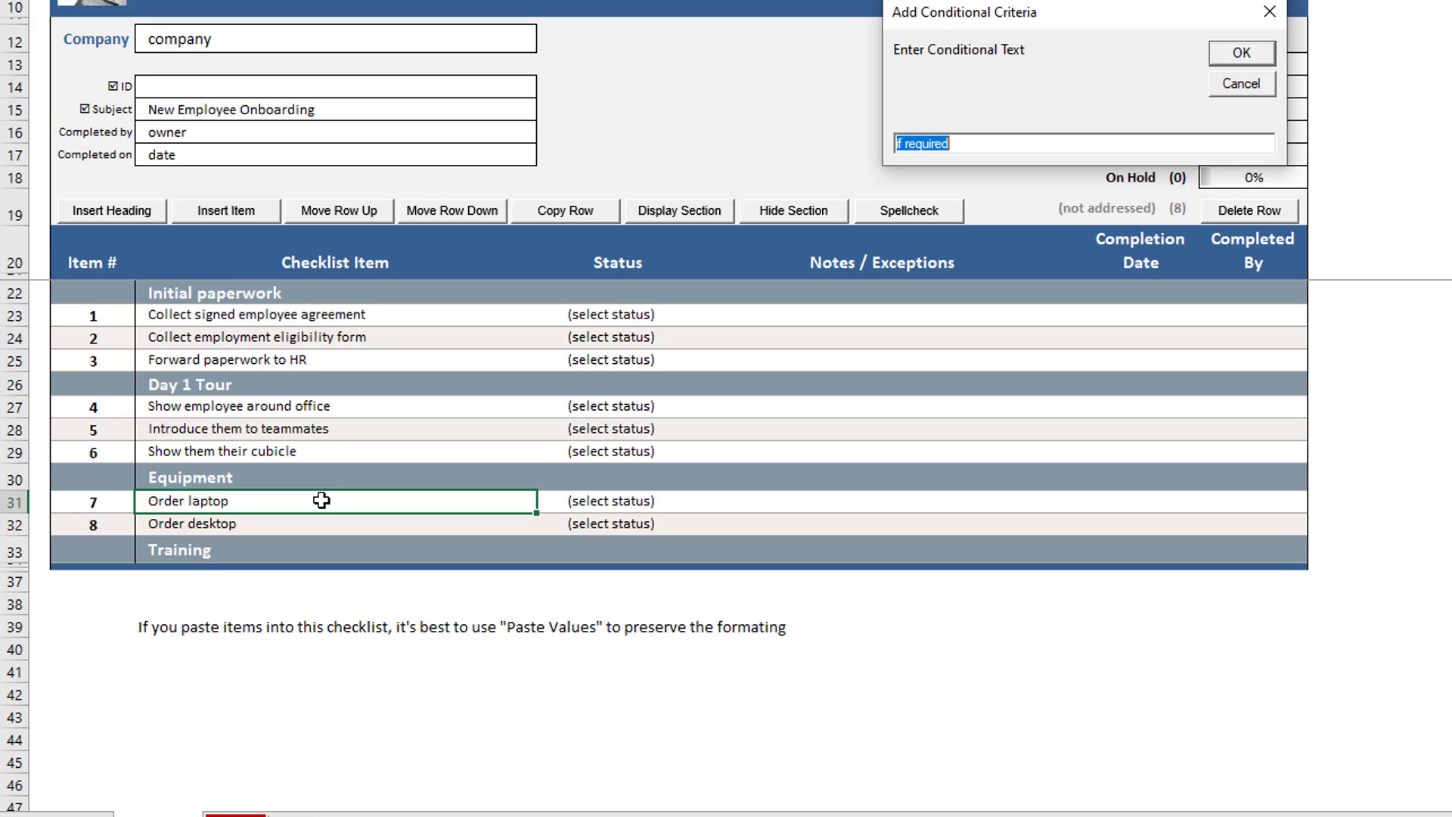
{"action": "type", "text": "if Field Tech"}
{"action": "left_click", "coordinate": [1244, 55]}
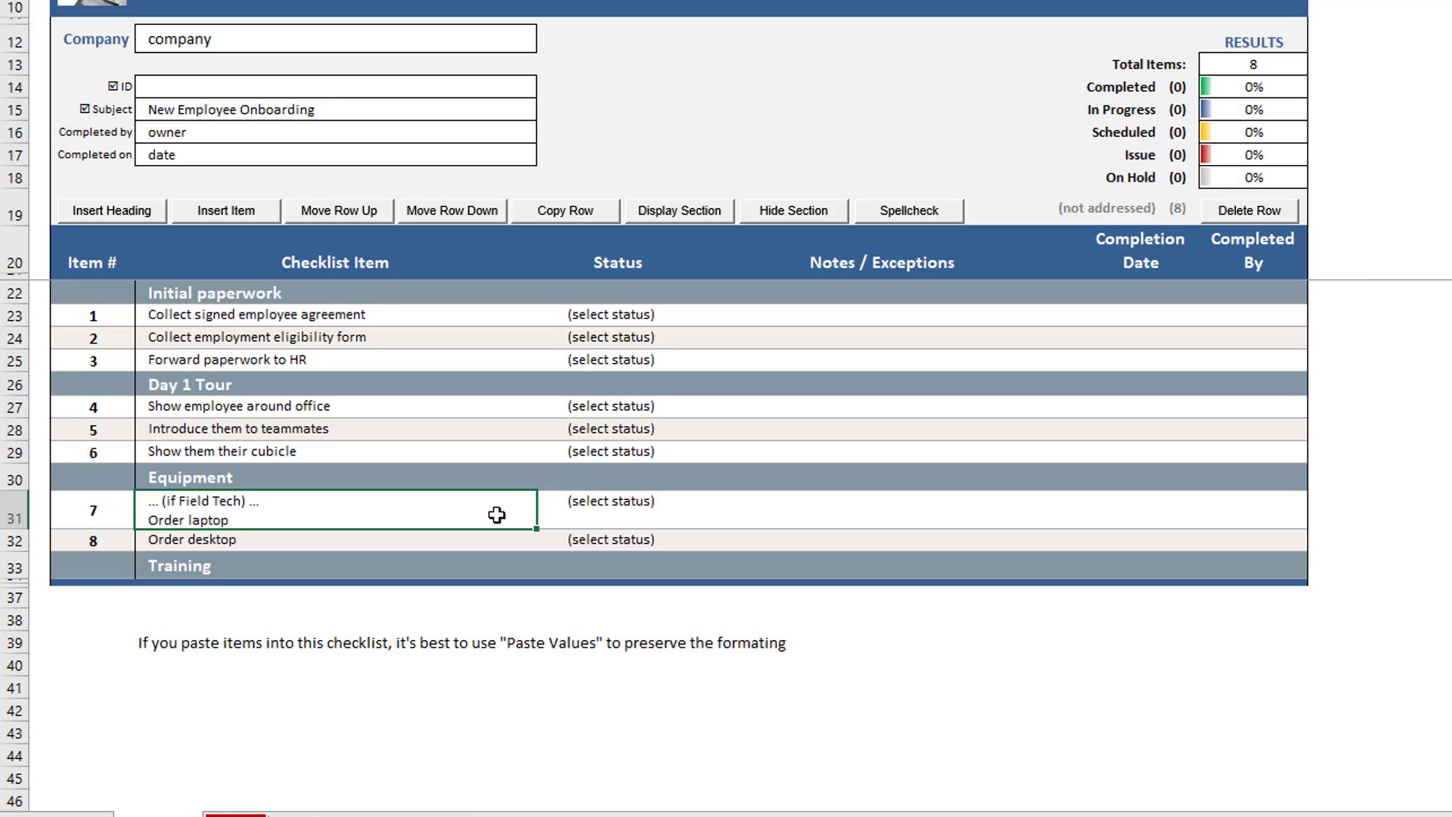
Add the conditional text "if NOC Engineer" to the "Order desktop" item.
{"action": "double_click", "coordinate": [443, 539]}
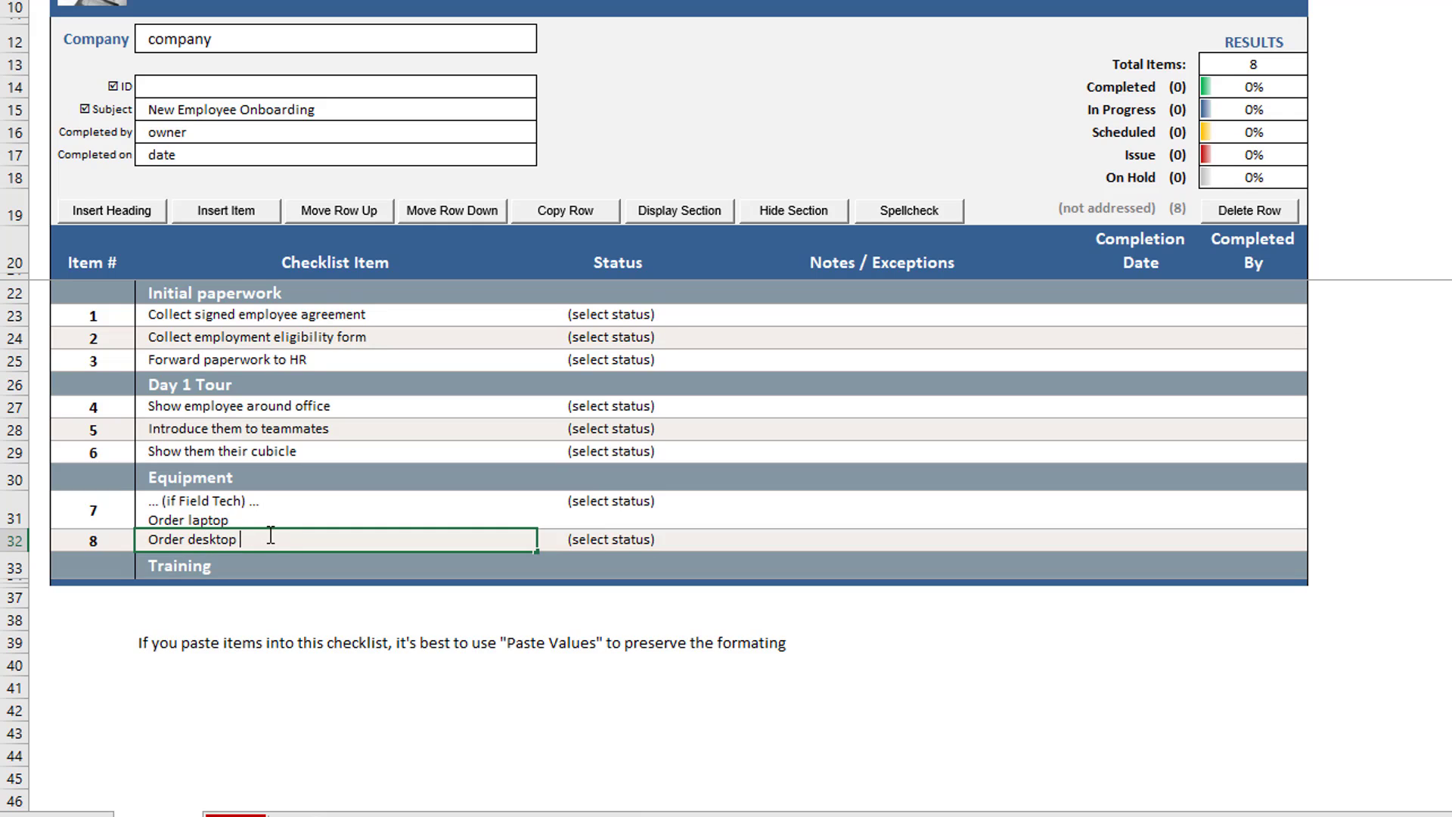
{"action": "key", "text": "ctrl+shift+c"}
{"action": "type", "text": "if NO"}
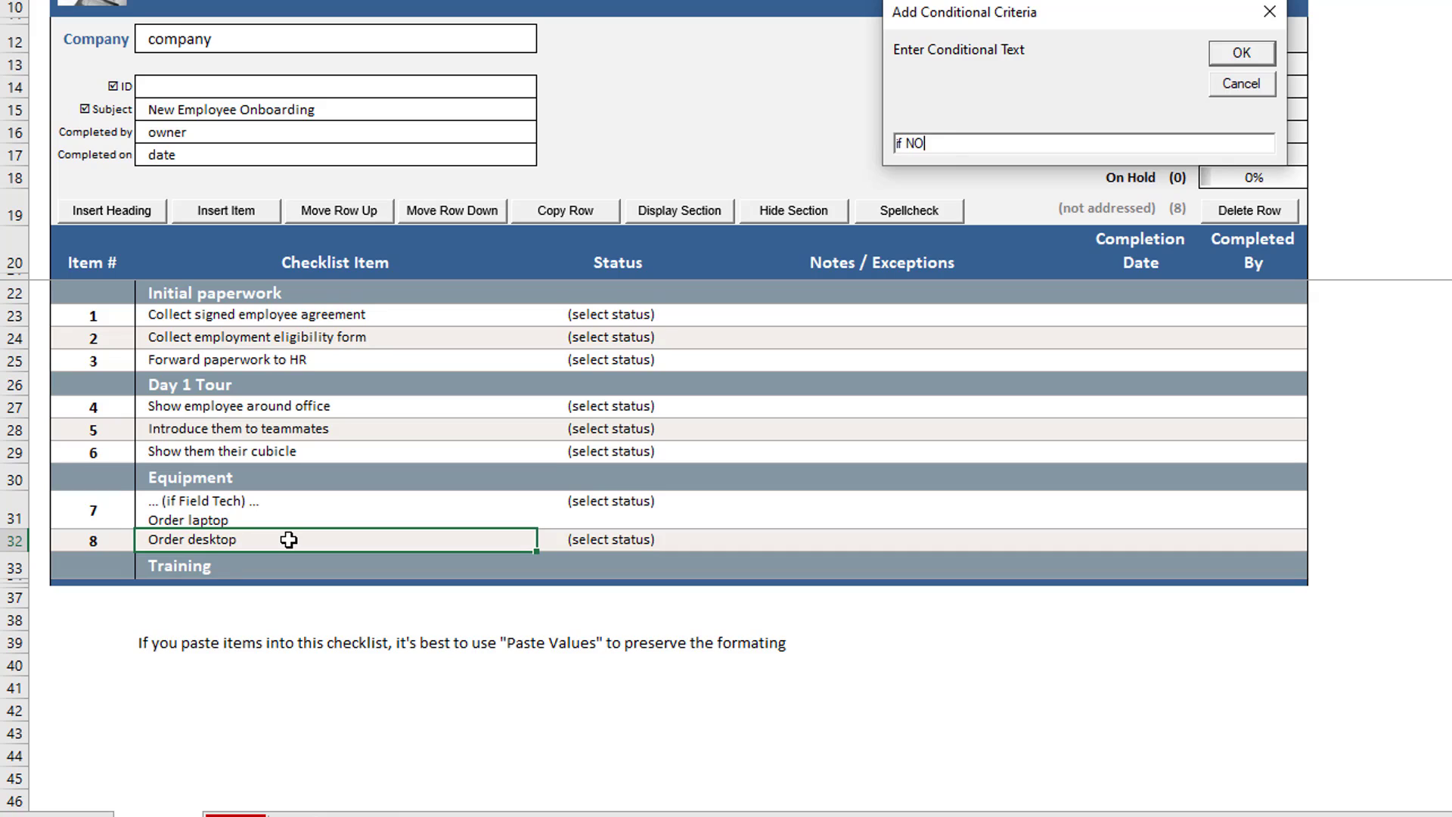
{"action": "type", "text": "C Engineer"}
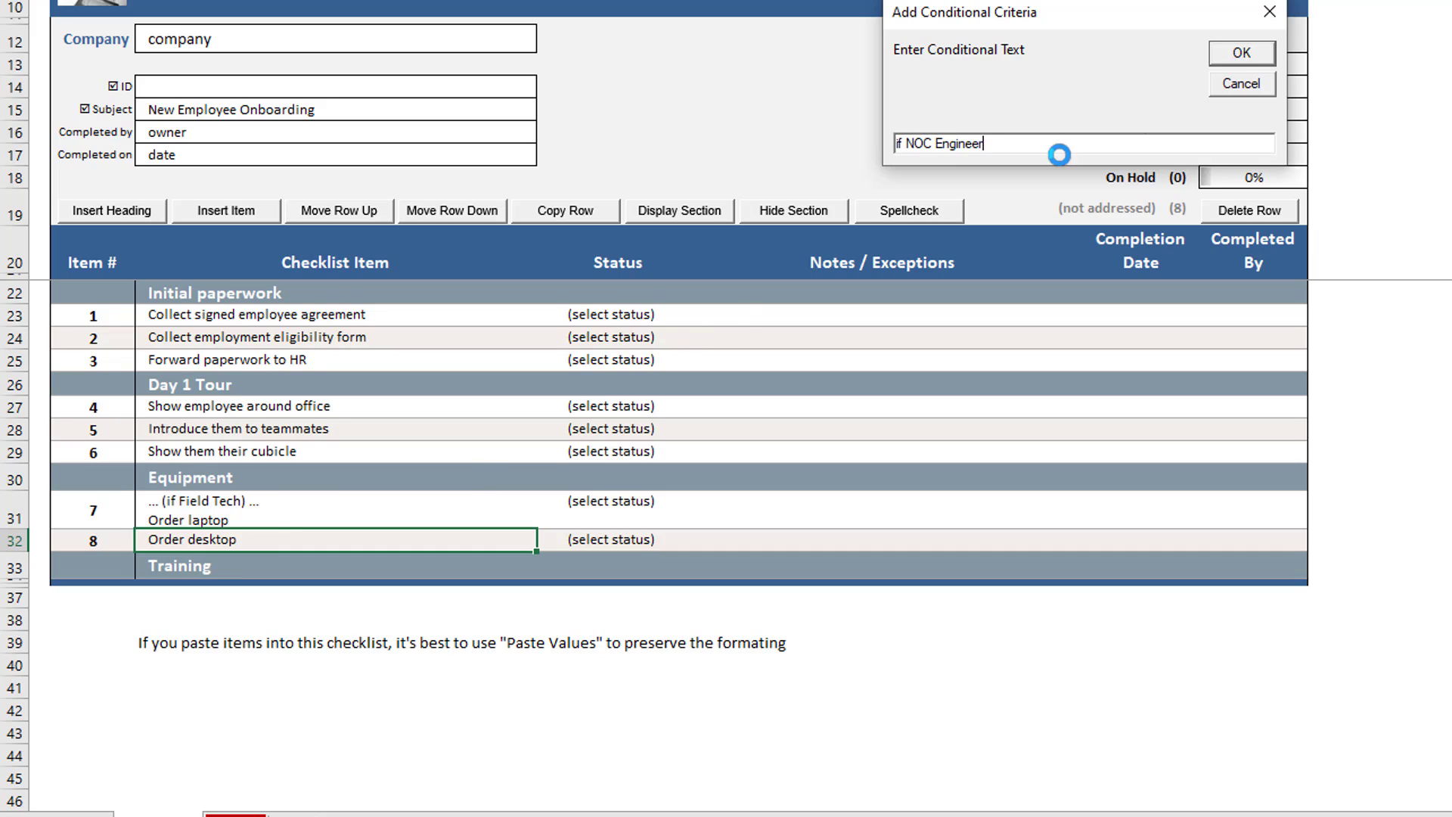
{"action": "left_click", "coordinate": [1229, 56]}
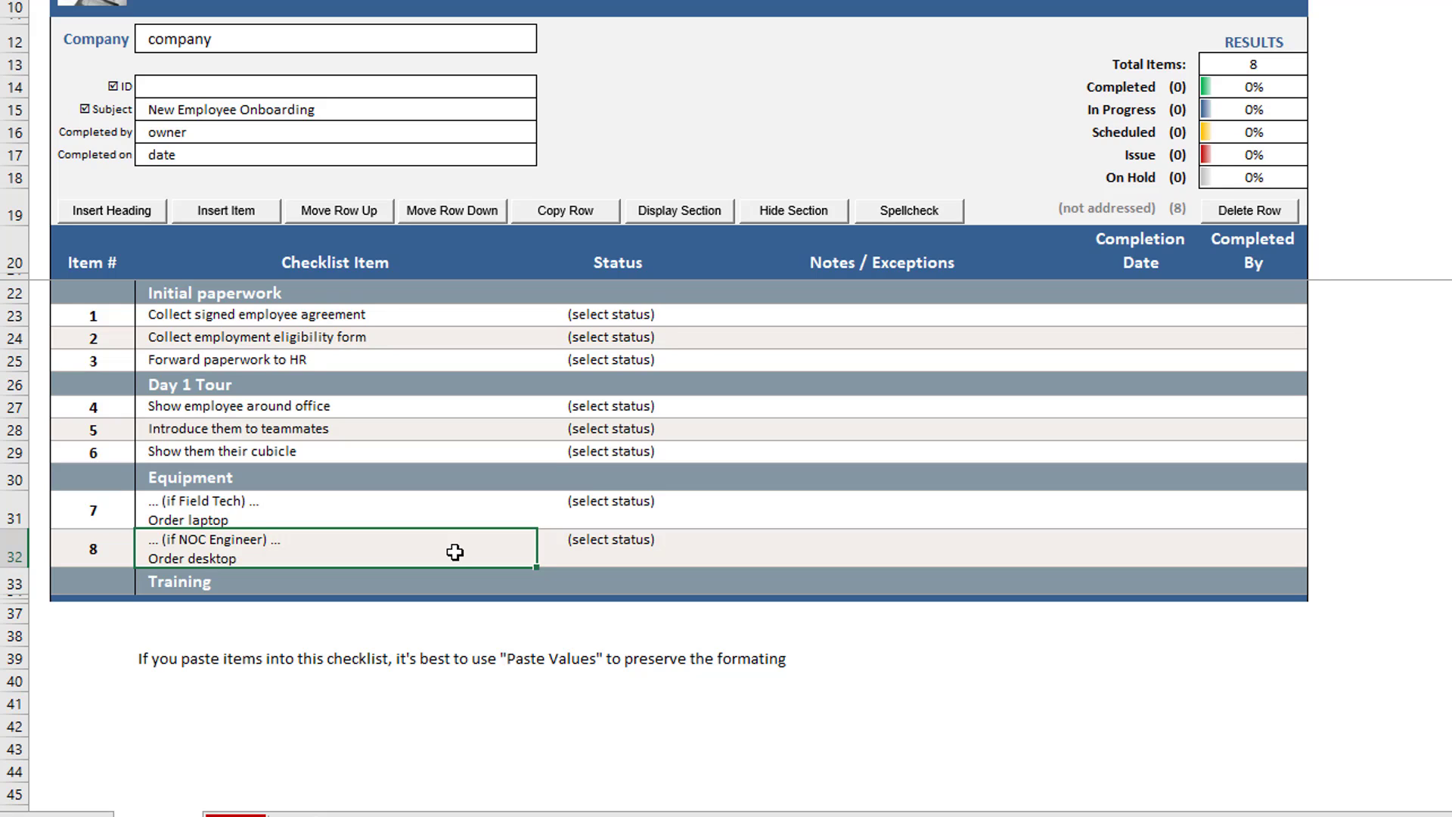
Insert two items under Training reading "Schedule employee for Services Overview with manager" and "Assign Job Specific 3rd party courses".
{"action": "left_click", "coordinate": [371, 580]}
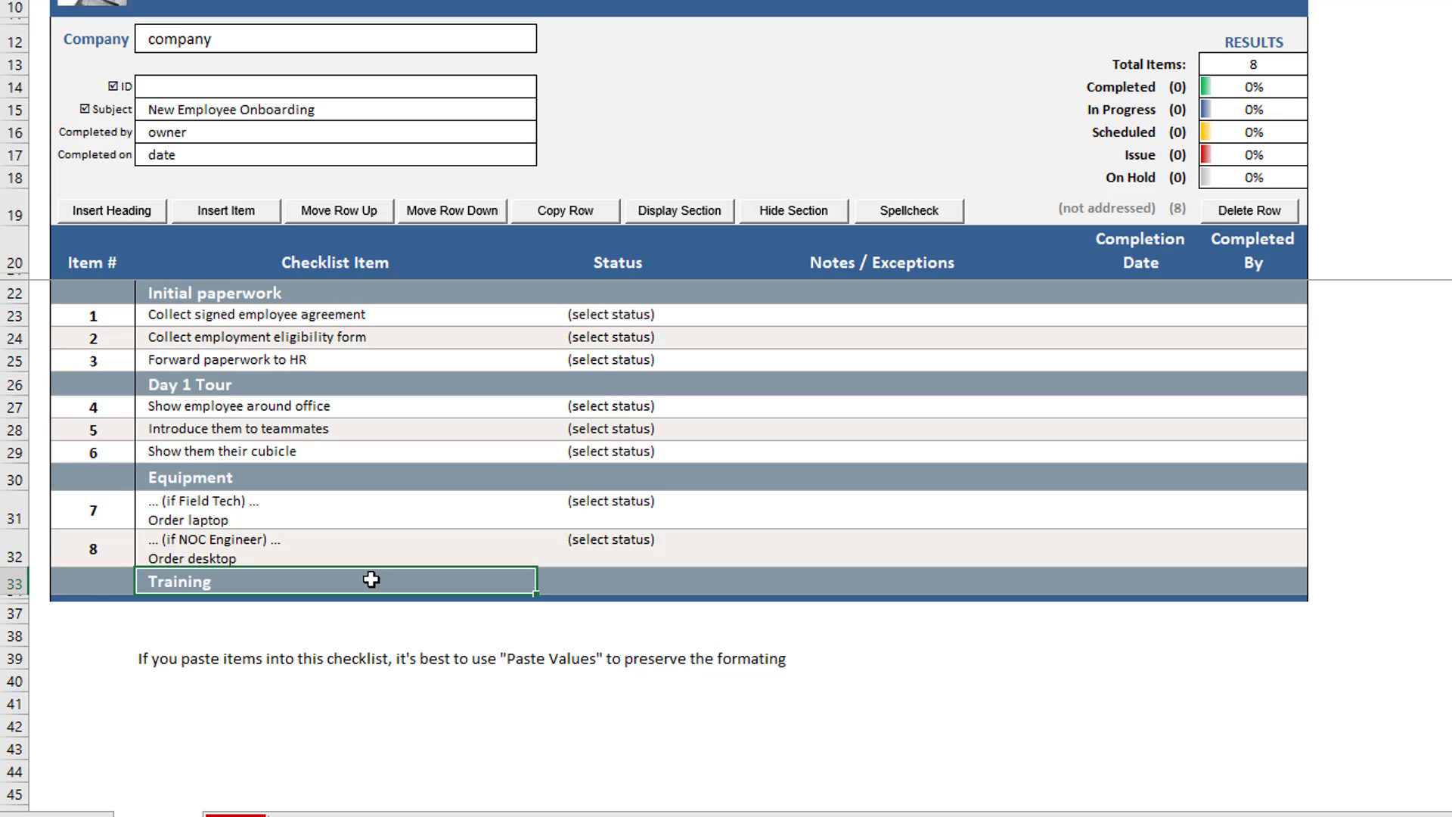
{"action": "key", "text": "ctrl+i"}
{"action": "key", "text": "ctrl+i"}
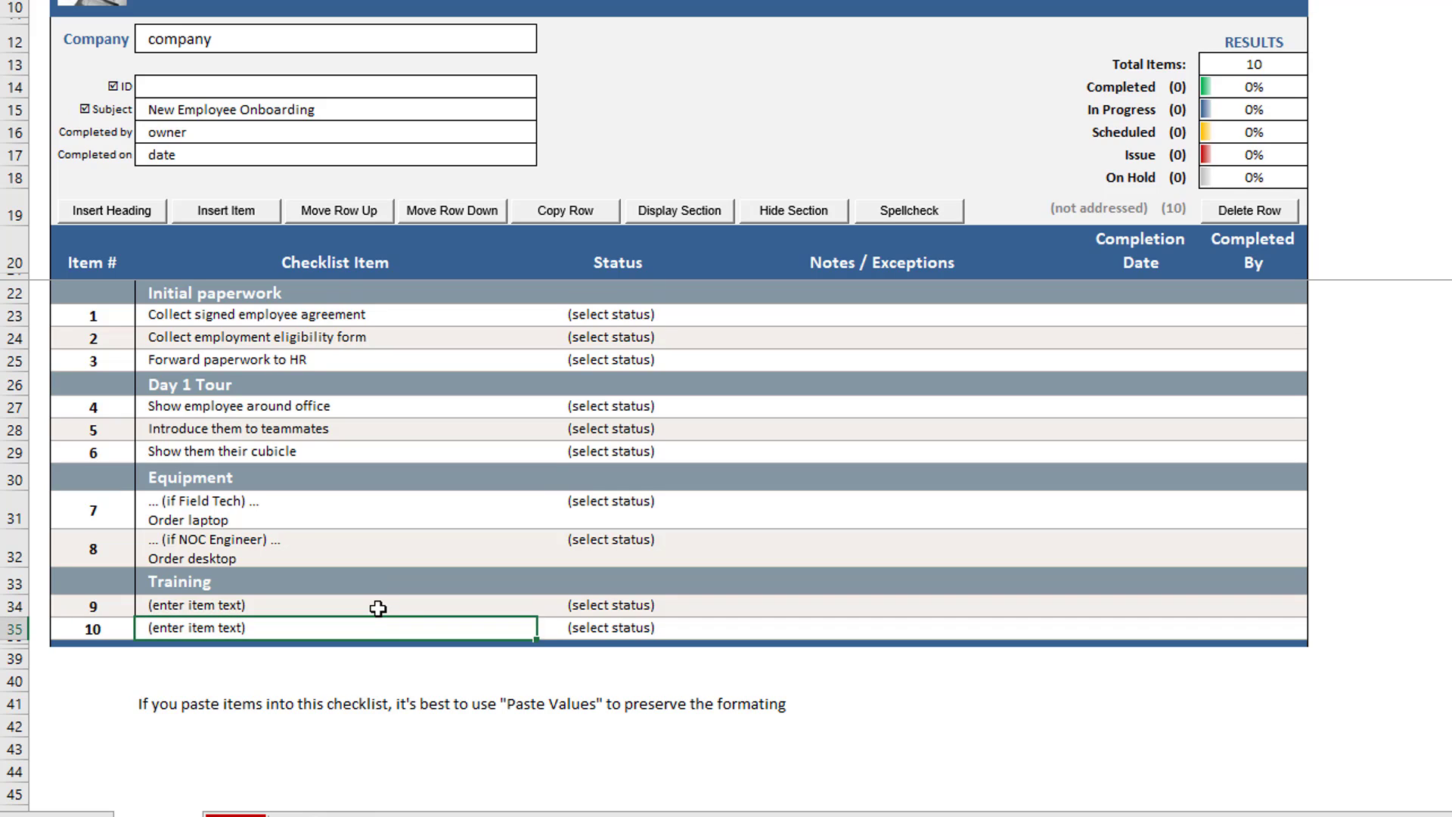
{"action": "left_click", "coordinate": [377, 605]}
{"action": "key", "text": "ctrl+v"}
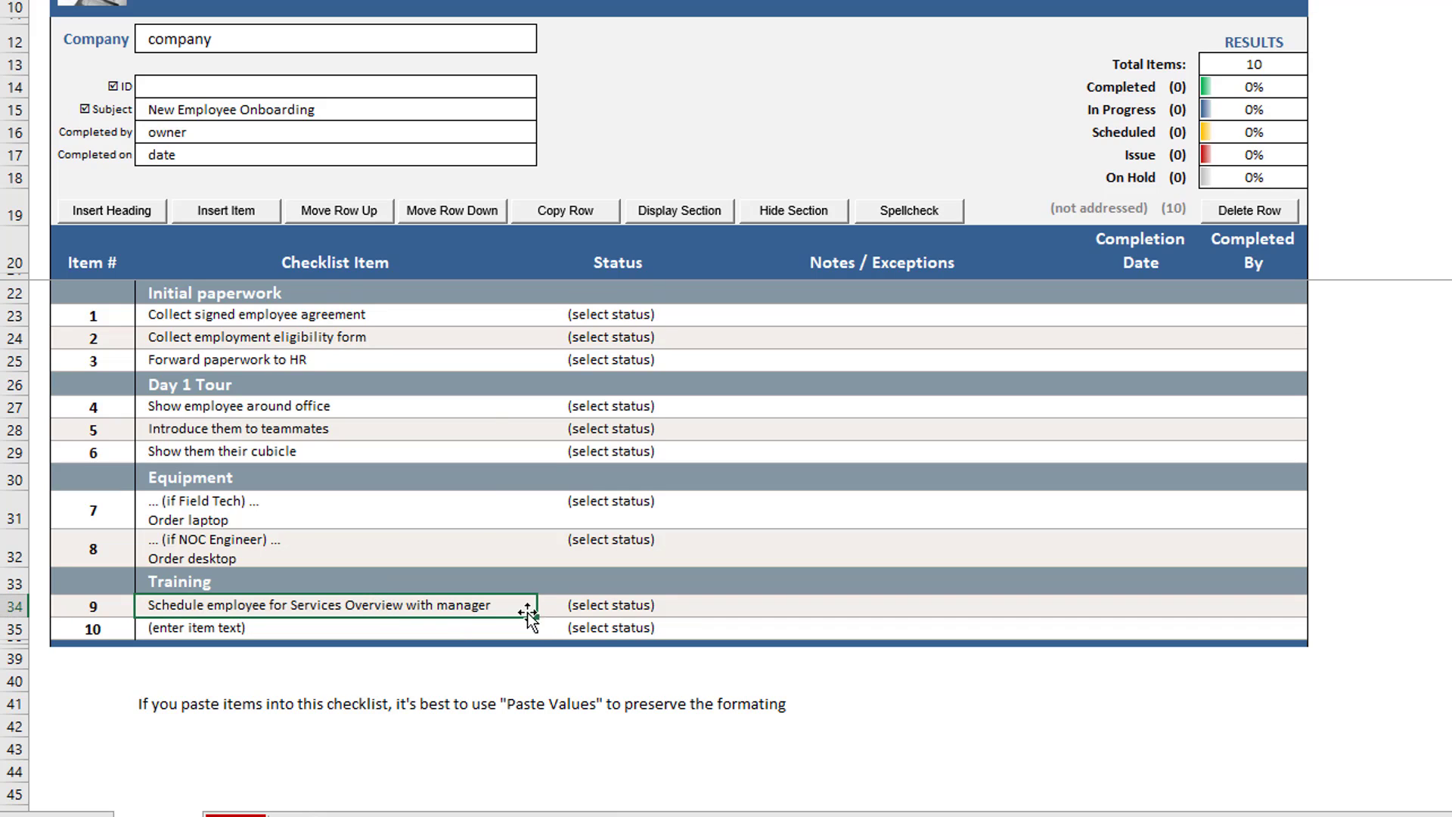
{"action": "left_click", "coordinate": [359, 627]}
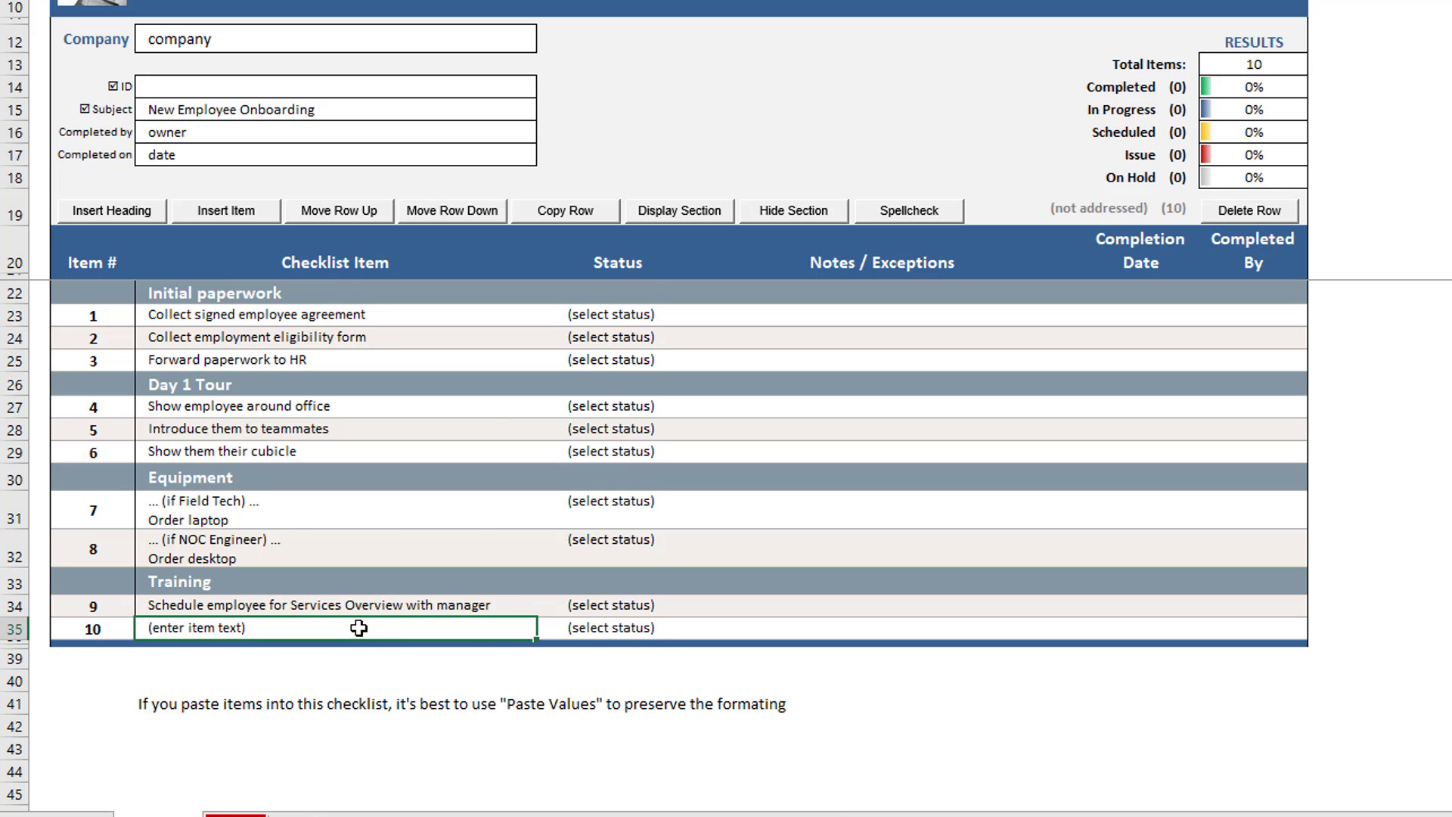
{"action": "key", "text": "ctrl+v"}
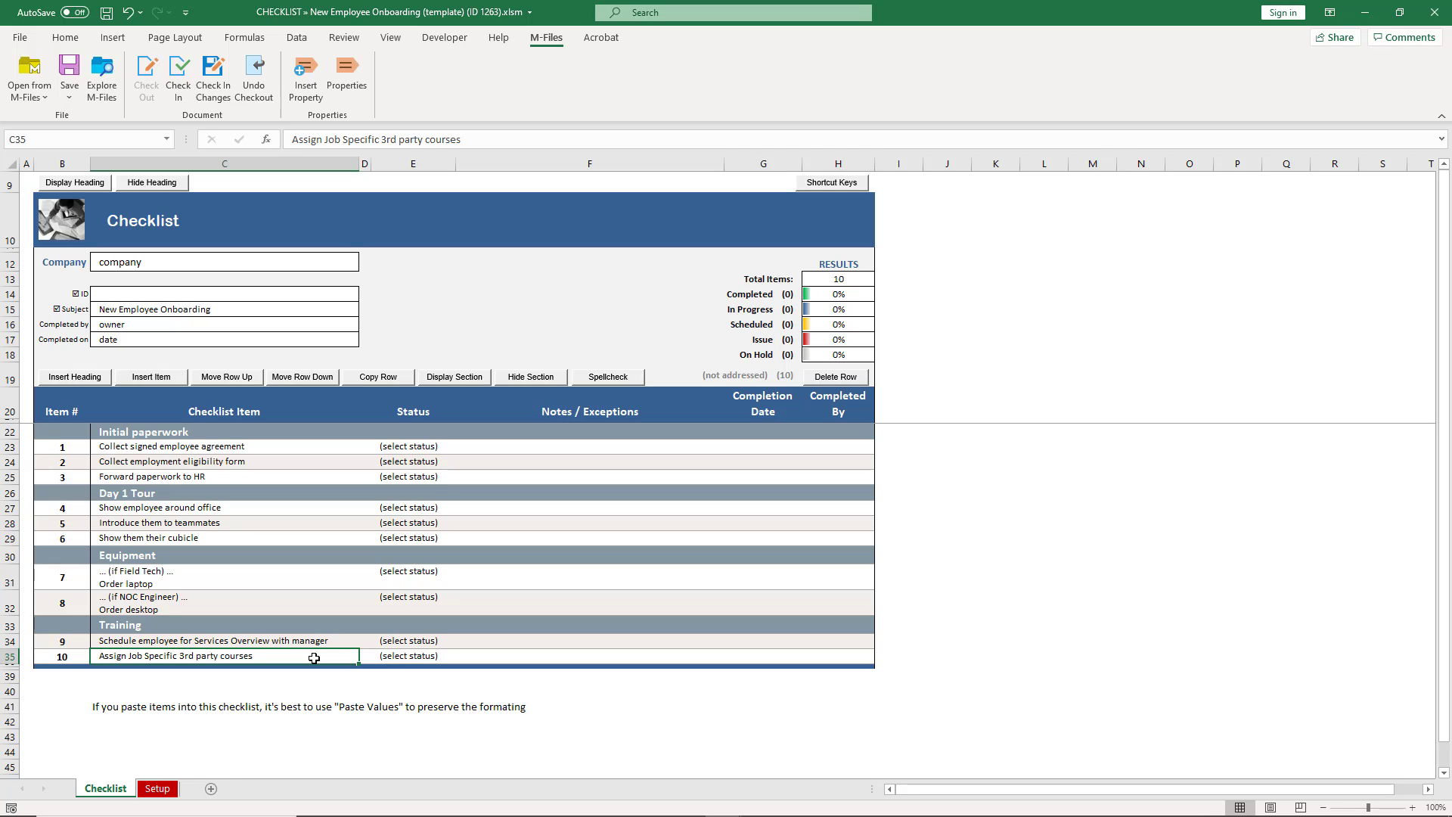
Save, close and check in the checklist workbook, and preview the New Employee Onboarding template in the Tribal Vault.
{"action": "left_click", "coordinate": [106, 13]}
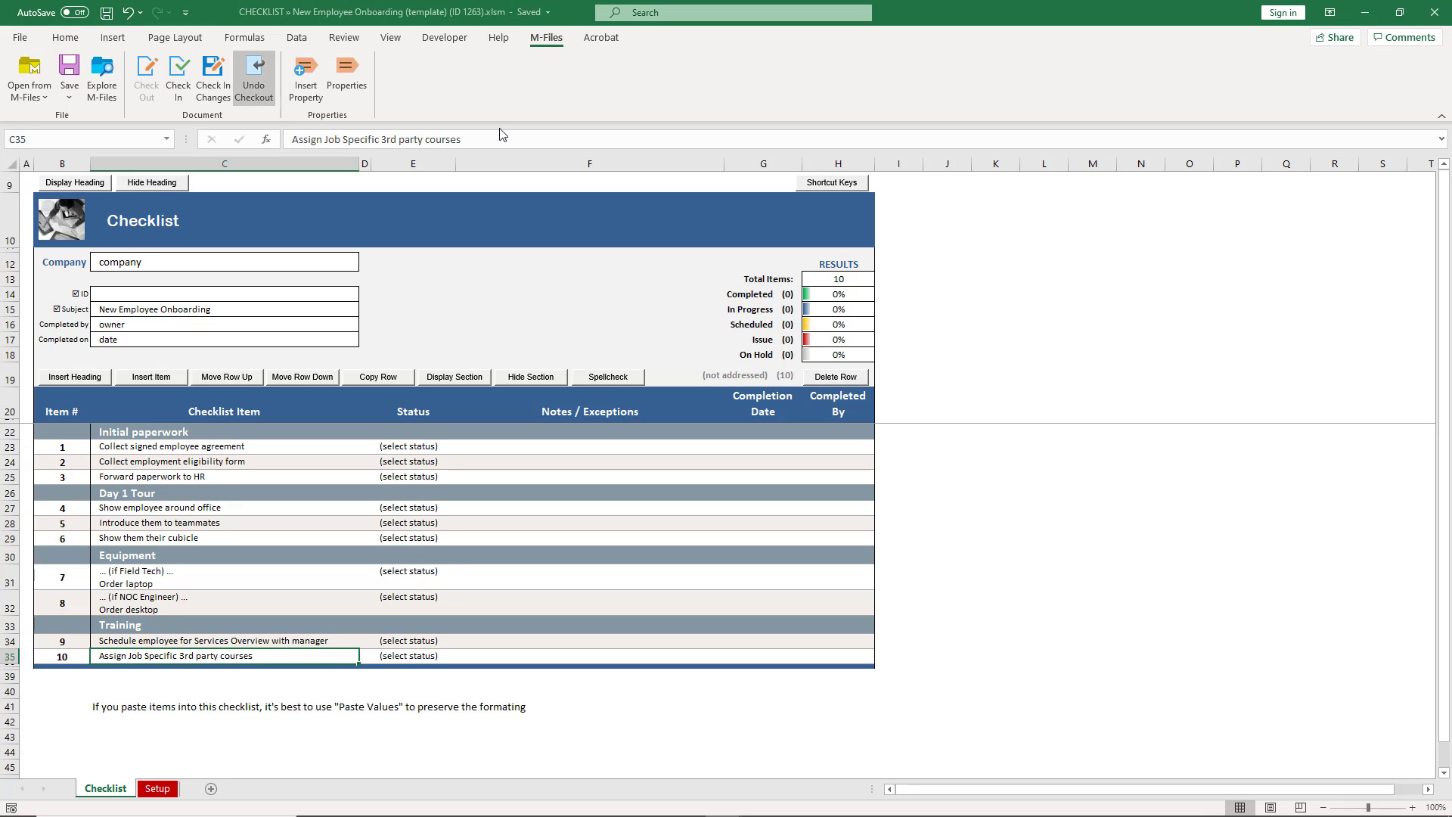
{"action": "left_click", "coordinate": [1434, 12]}
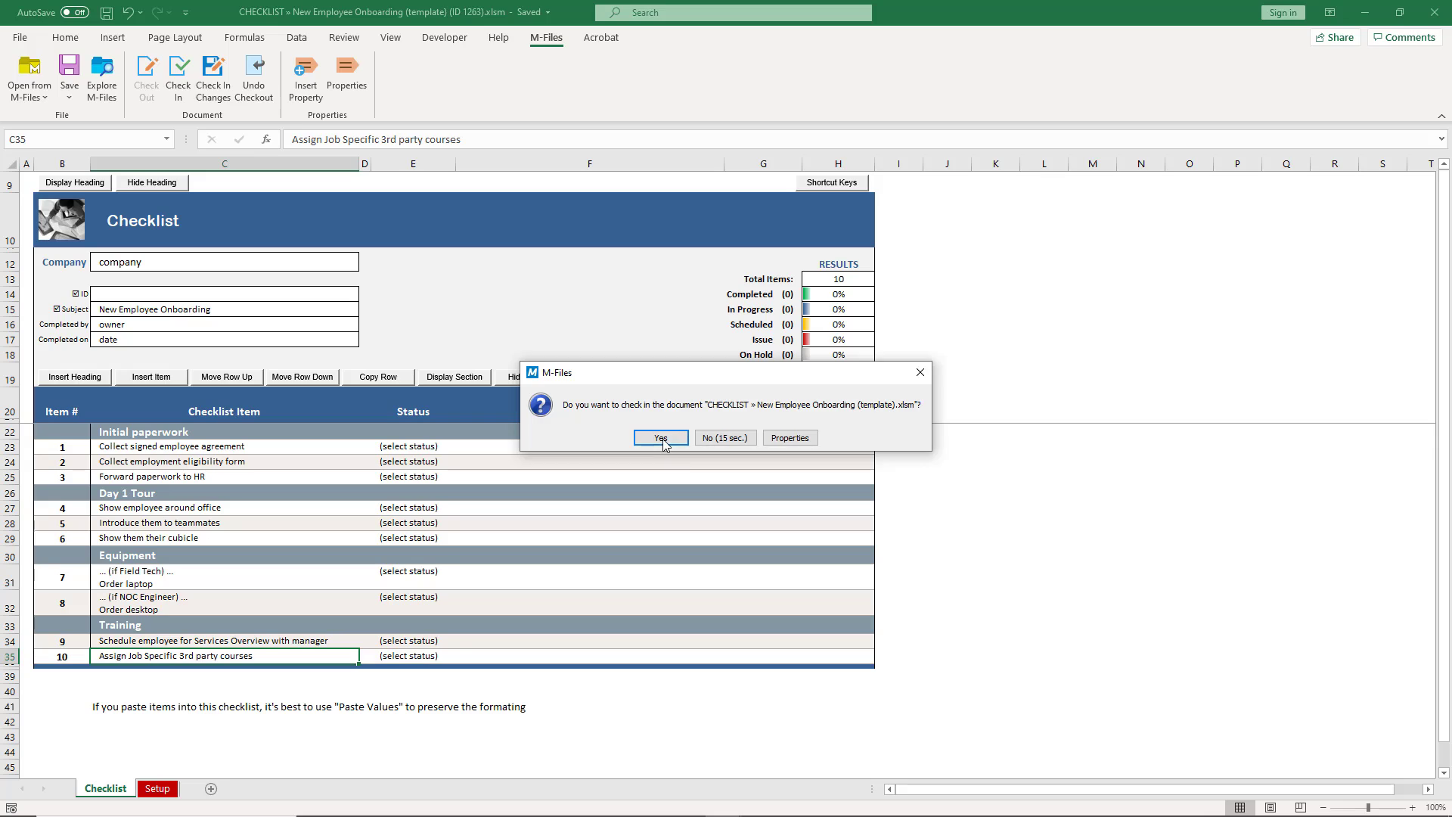
{"action": "left_click", "coordinate": [664, 440]}
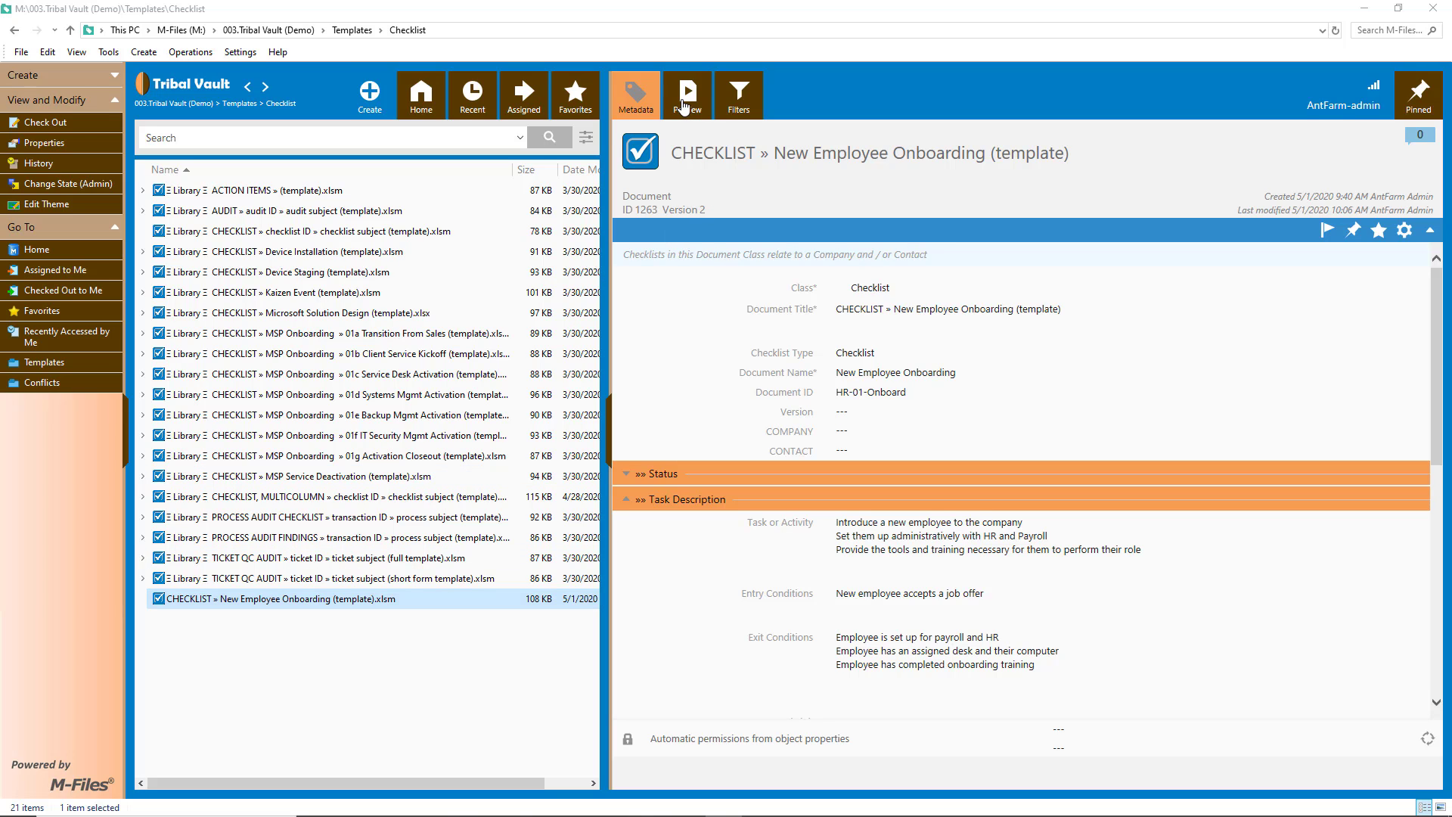
{"action": "left_click", "coordinate": [685, 107]}
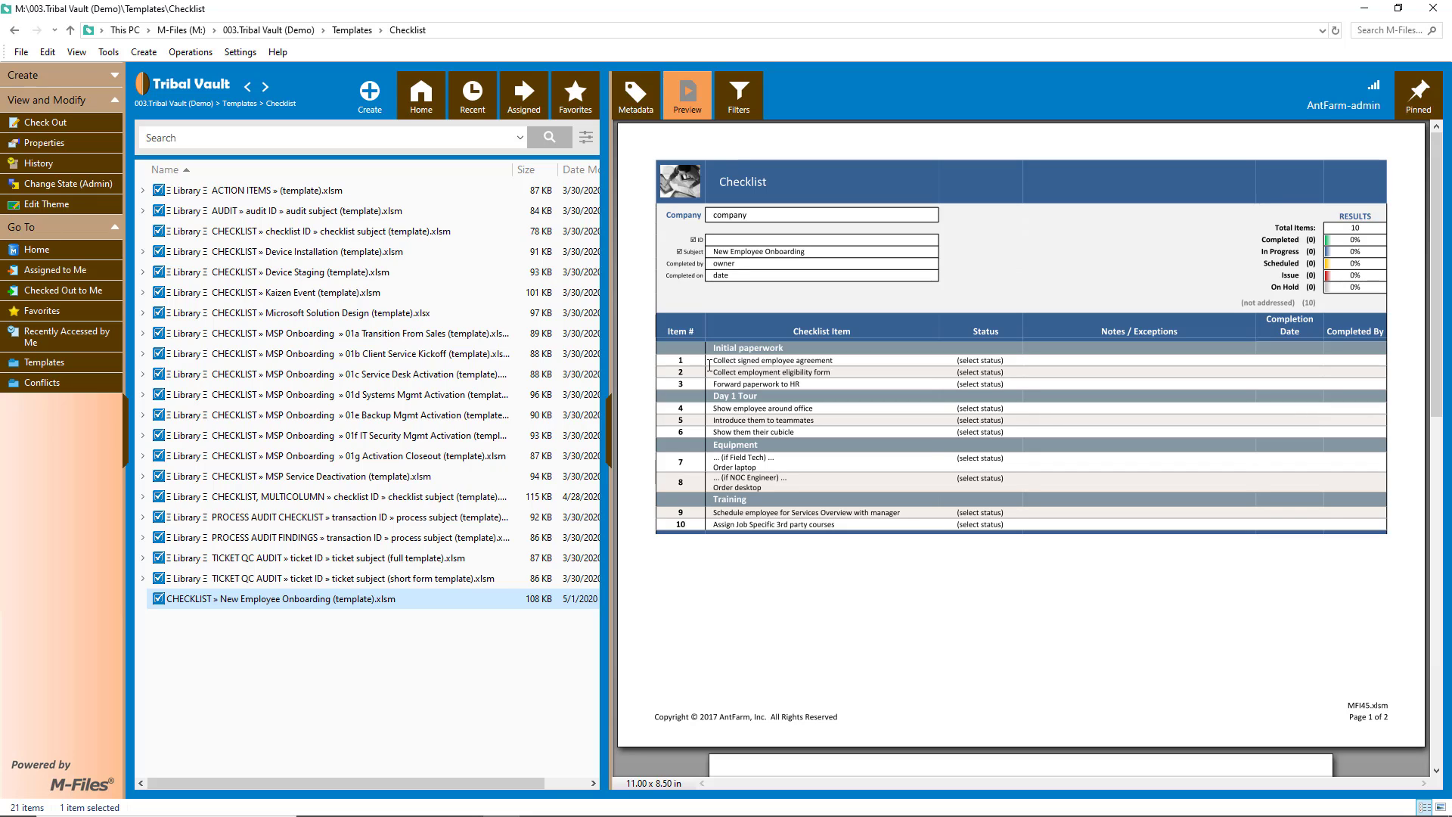
Set the template's Process / Doc Status to "06. Live / Approved" in its metadata and save the change.
{"action": "left_click", "coordinate": [635, 94]}
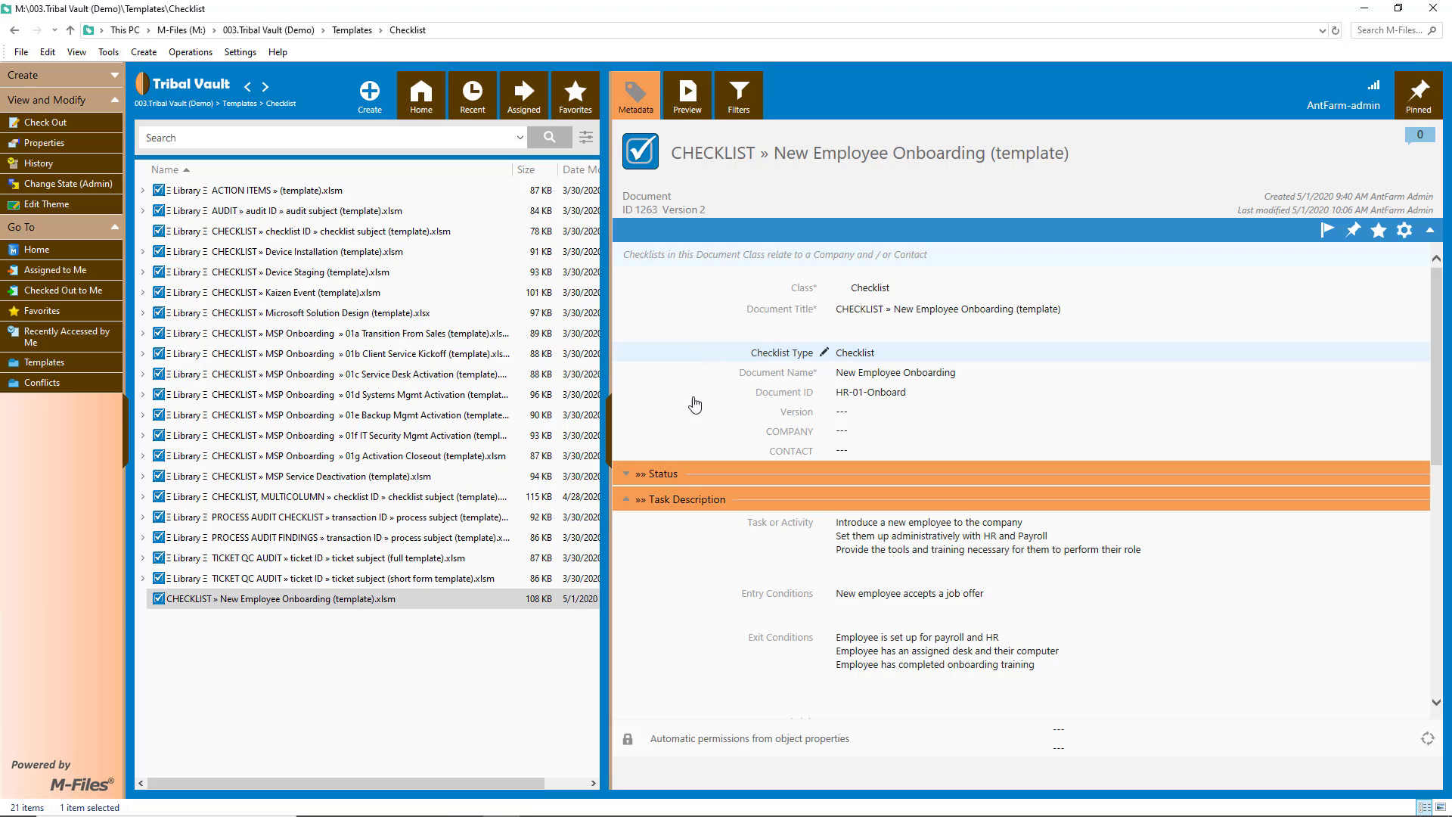
{"action": "left_click", "coordinate": [627, 476]}
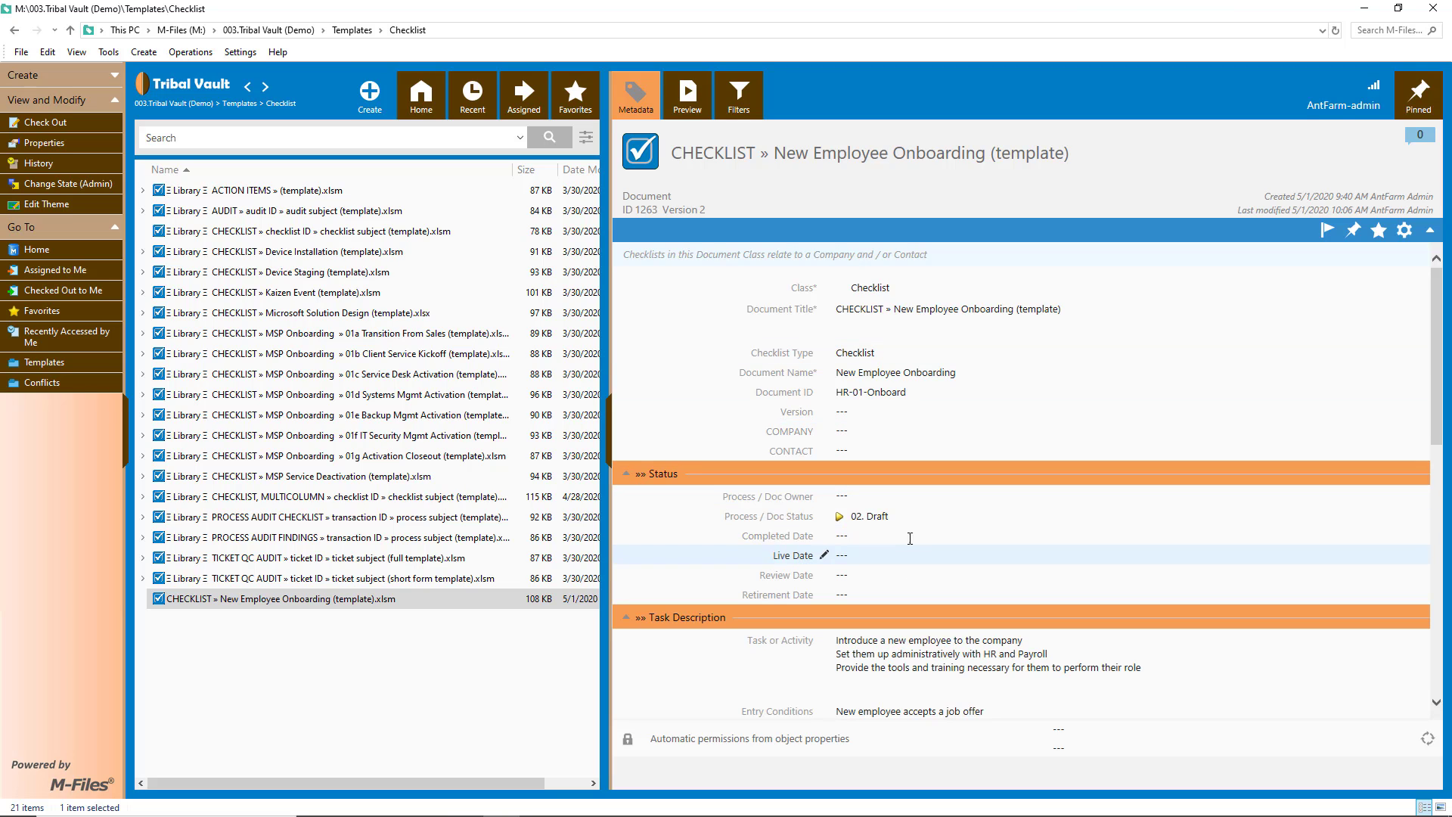
{"action": "left_click", "coordinate": [901, 516]}
{"action": "left_click", "coordinate": [1412, 515]}
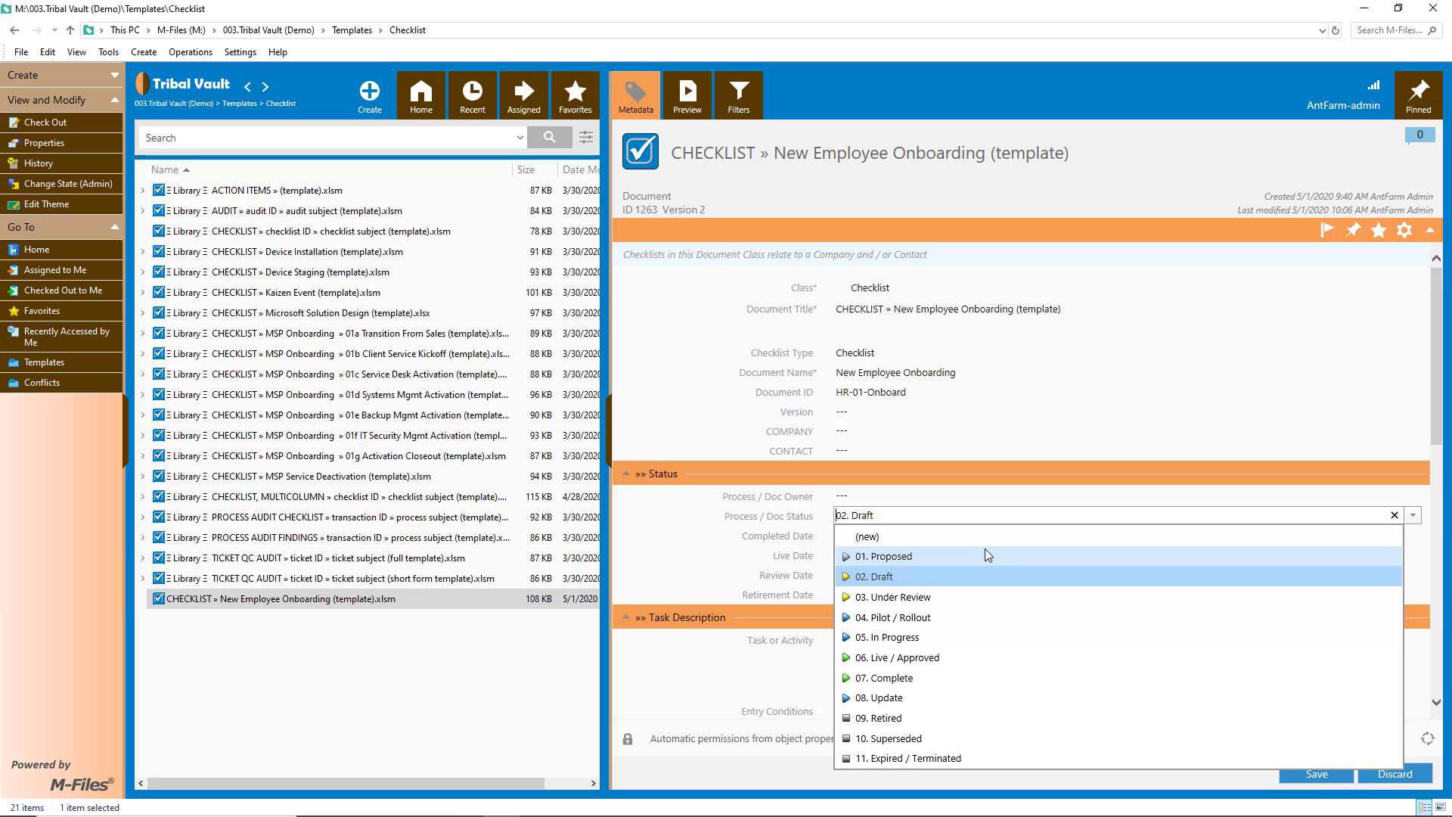
{"action": "left_click", "coordinate": [931, 665]}
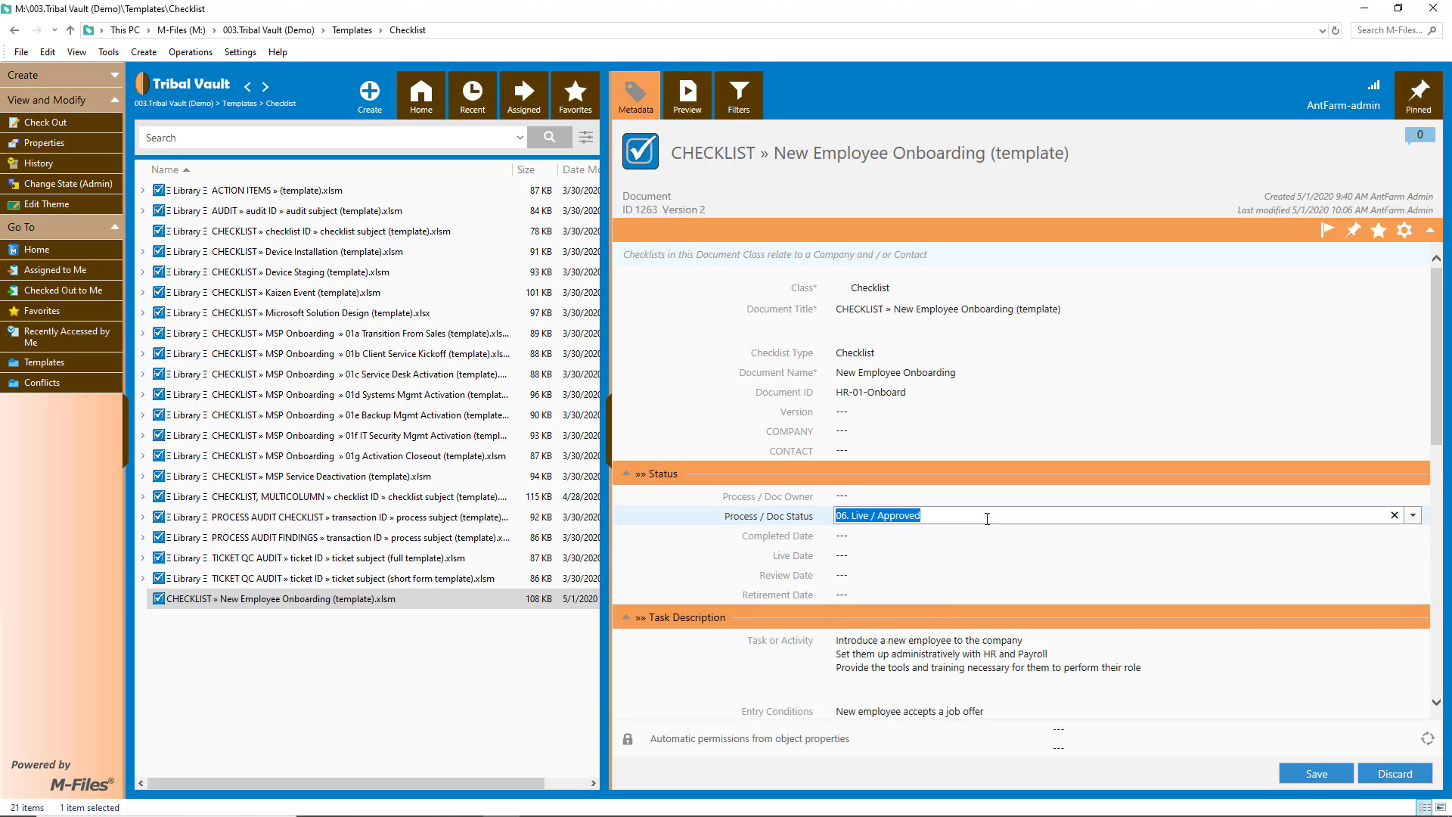
{"action": "left_click", "coordinate": [1323, 775]}
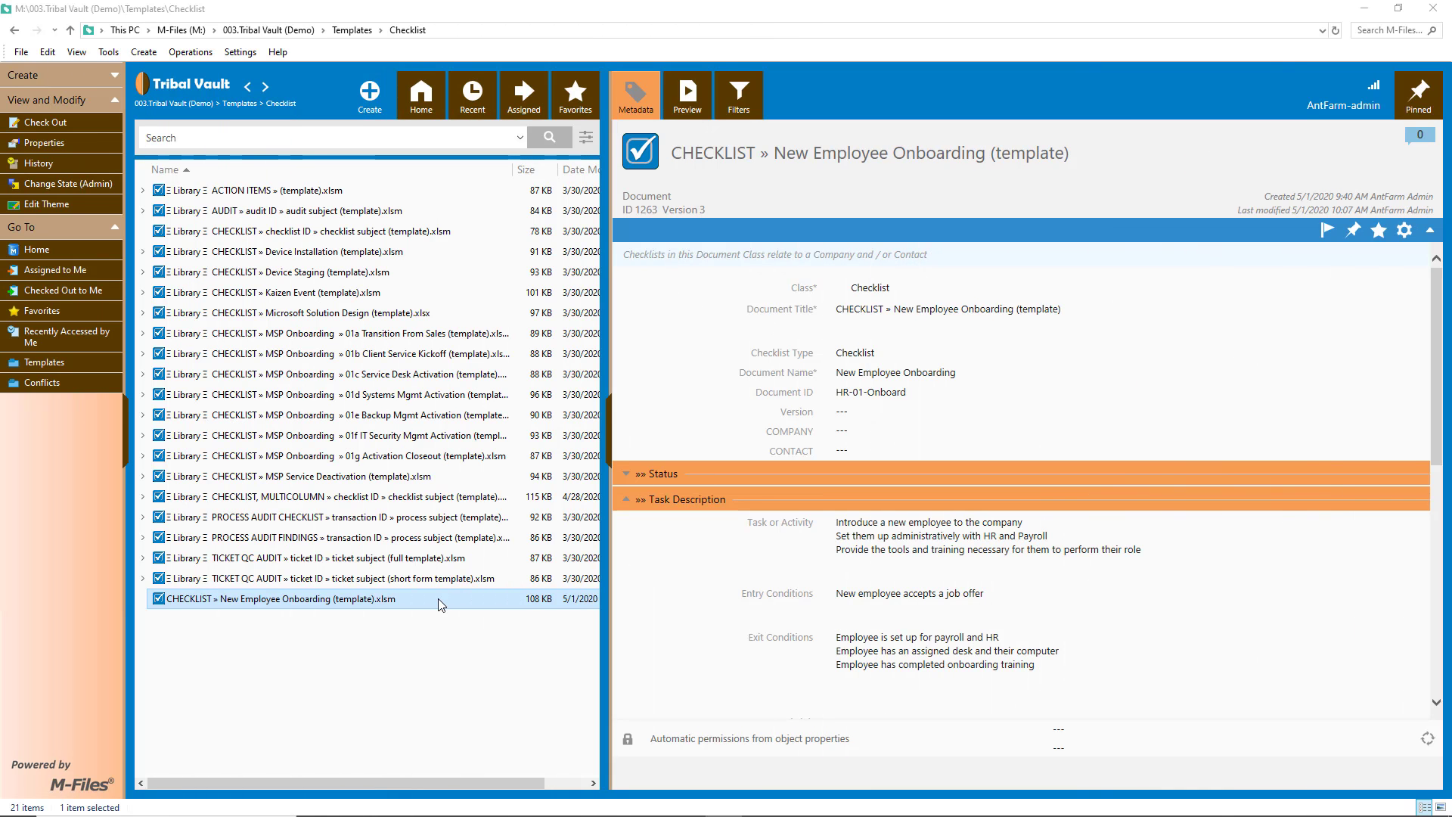
Start a new document from the New Employee Onboarding template, assigning the company Knight Infotech and the new employee's contact record.
{"action": "right_click", "coordinate": [439, 601]}
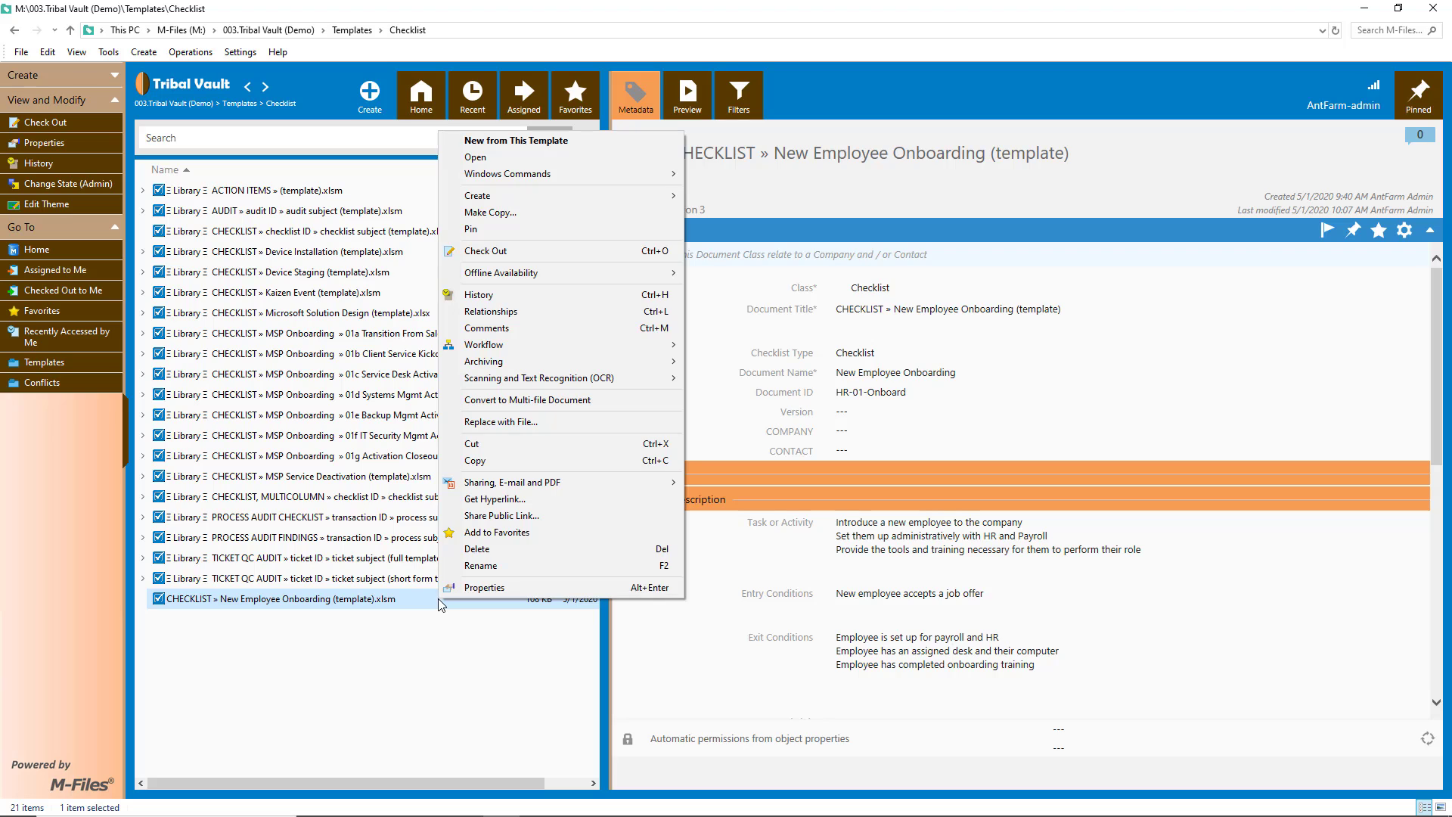
{"action": "left_click", "coordinate": [534, 142]}
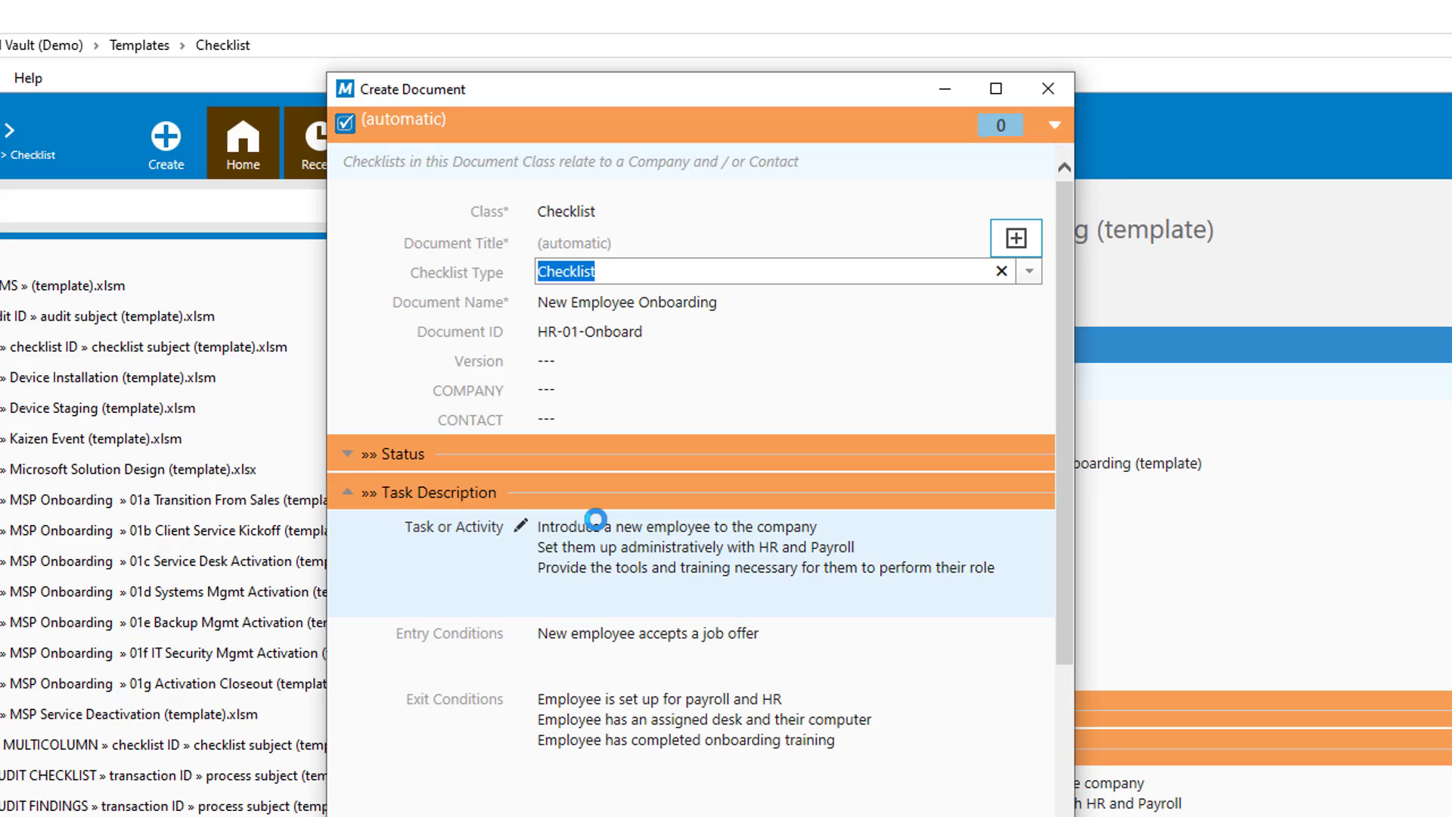
{"action": "left_click", "coordinate": [586, 393]}
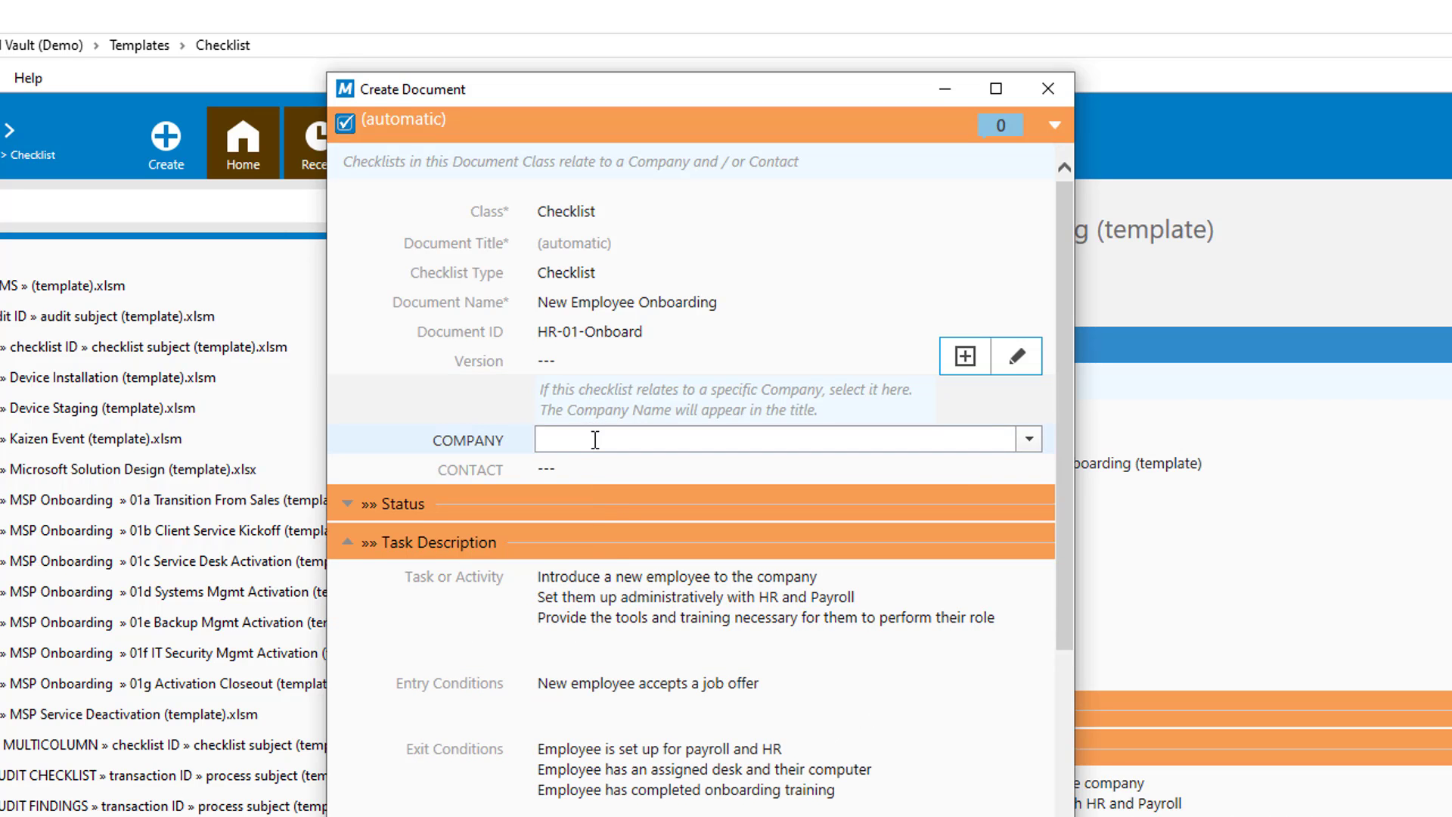
{"action": "type", "text": "knight"}
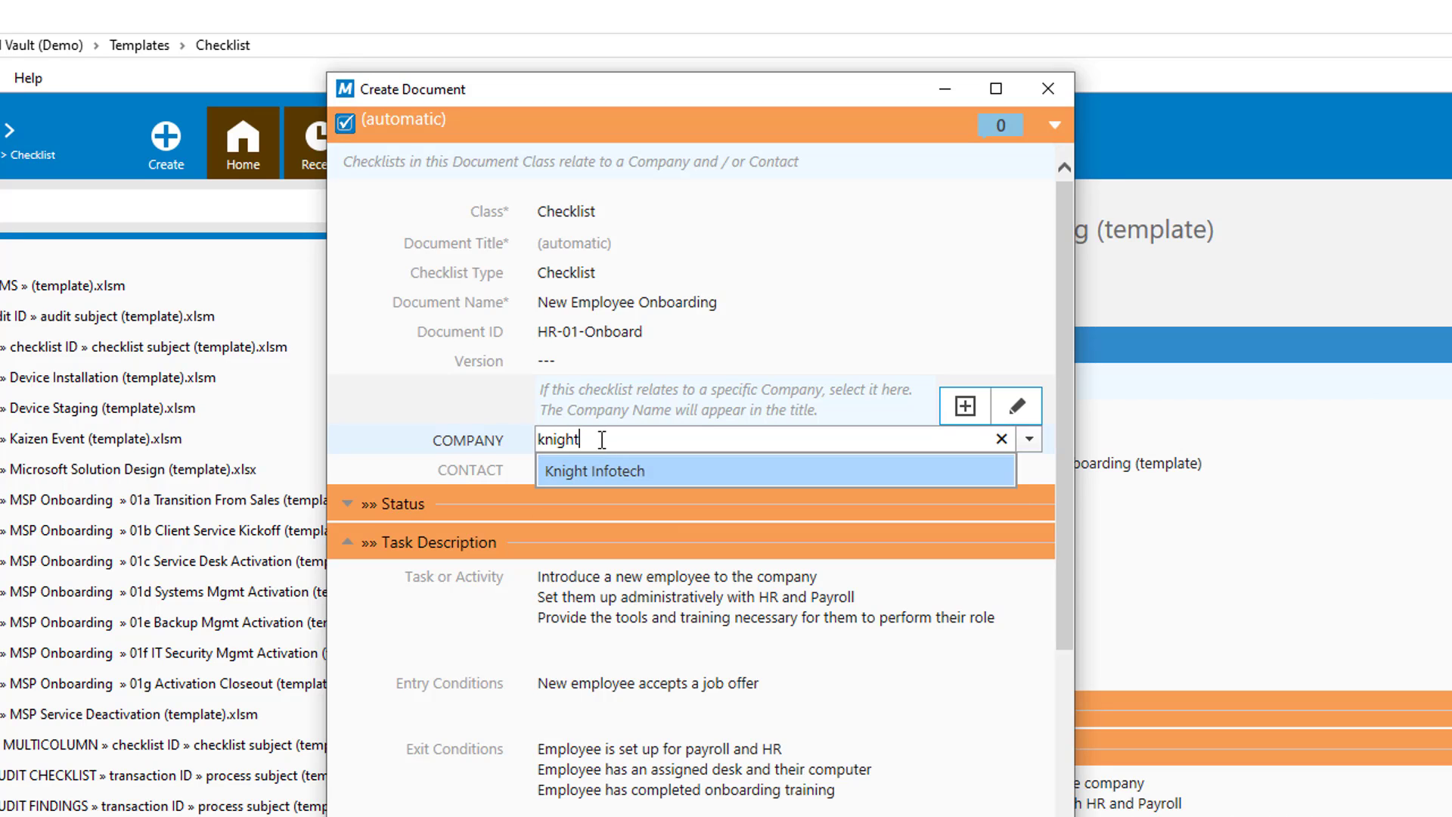
{"action": "left_click", "coordinate": [611, 469]}
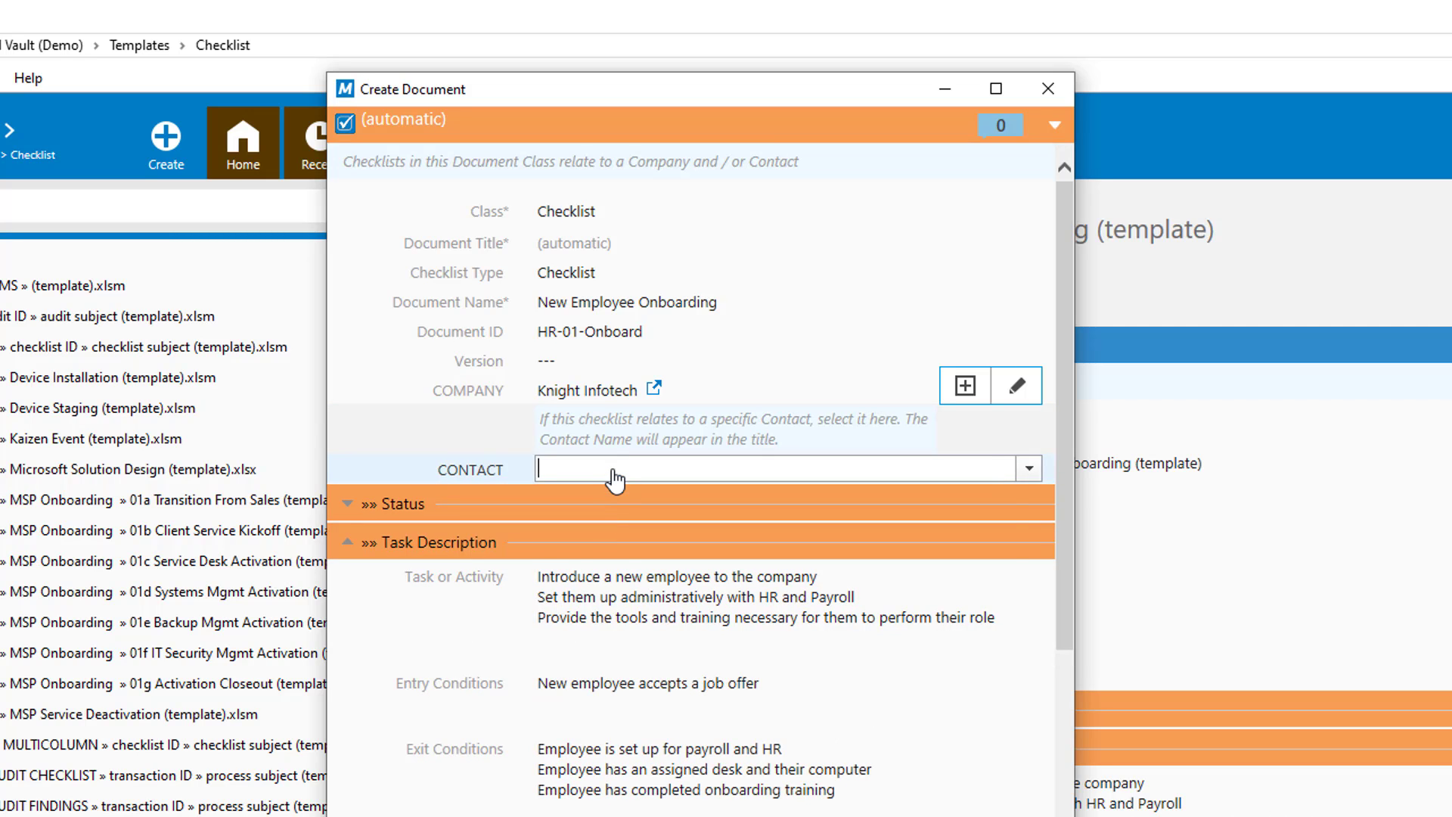
{"action": "type", "text": "John wa"}
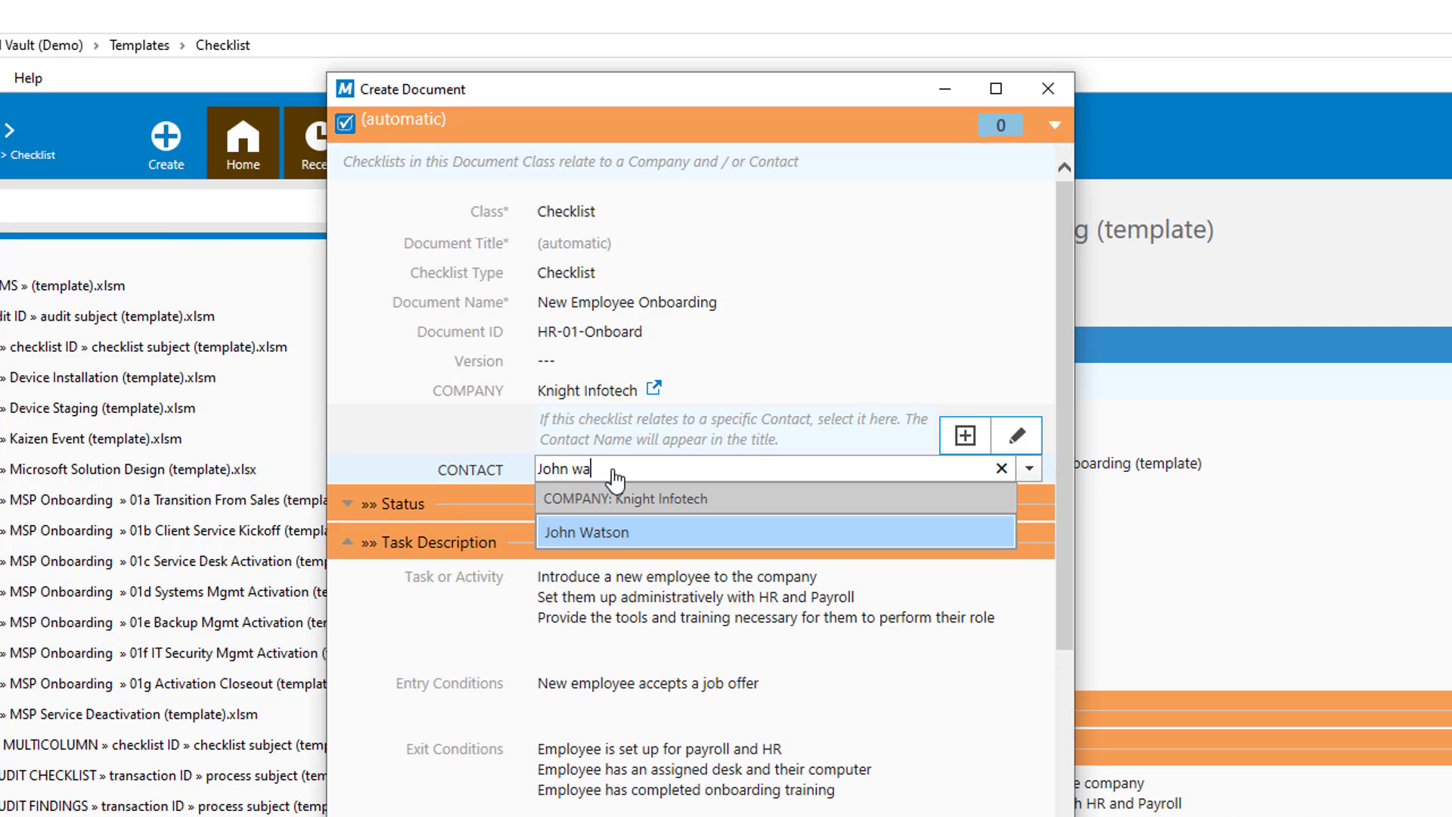
{"action": "left_click", "coordinate": [611, 532]}
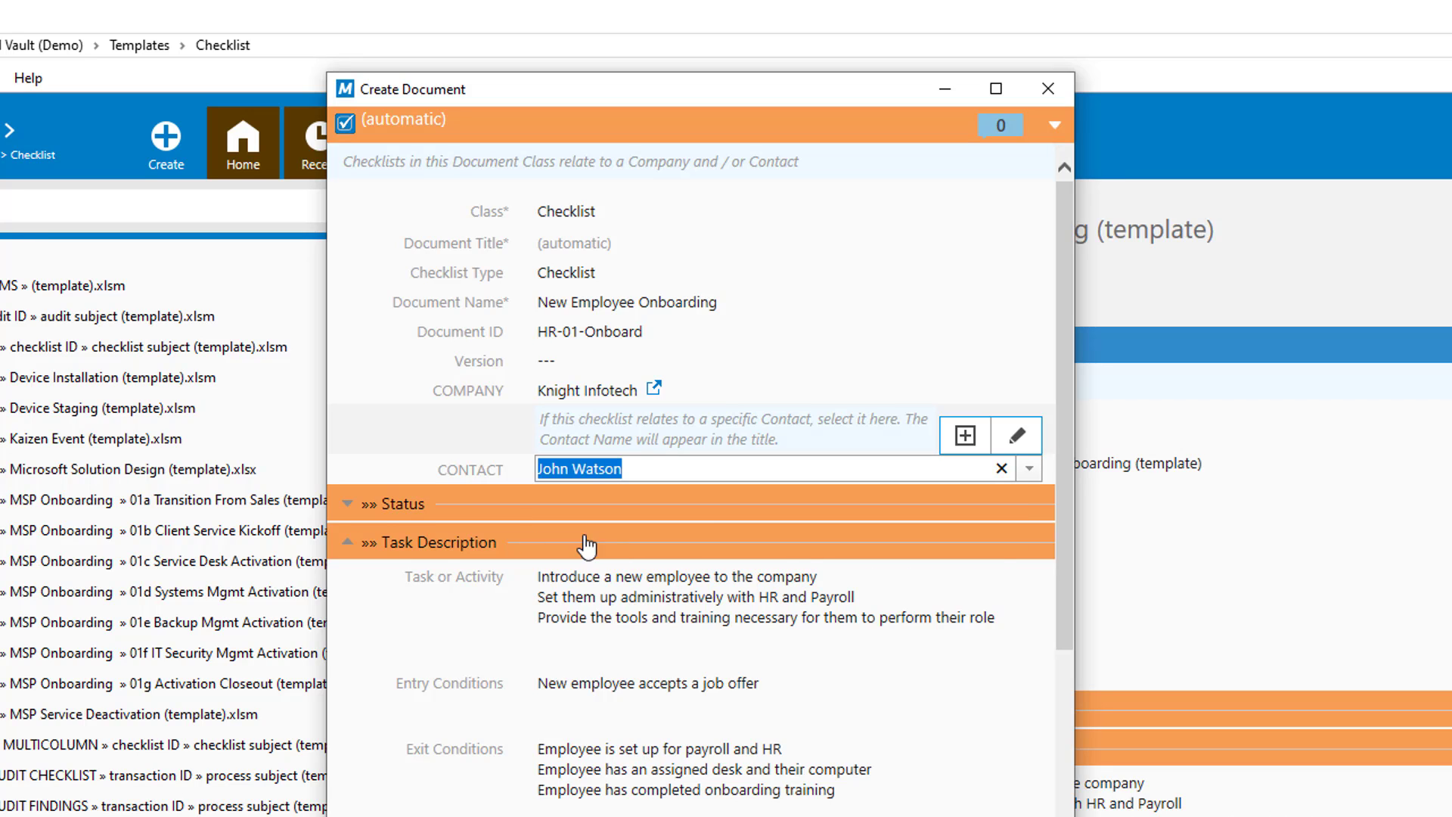
Assign the responsible contact as the Process / Doc Owner in the new checklist's Status section.
{"action": "left_click", "coordinate": [356, 505]}
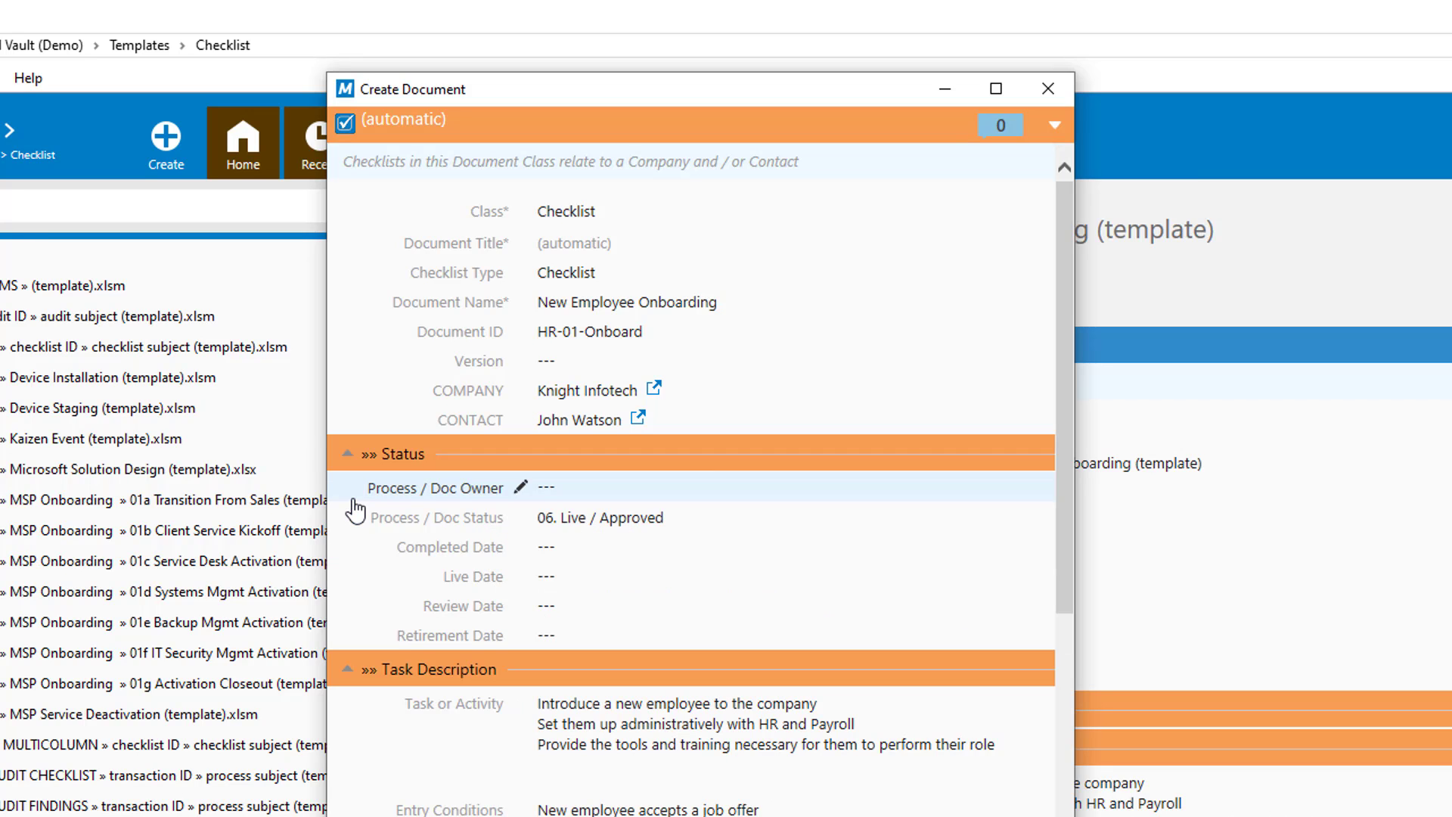
{"action": "left_click", "coordinate": [558, 487]}
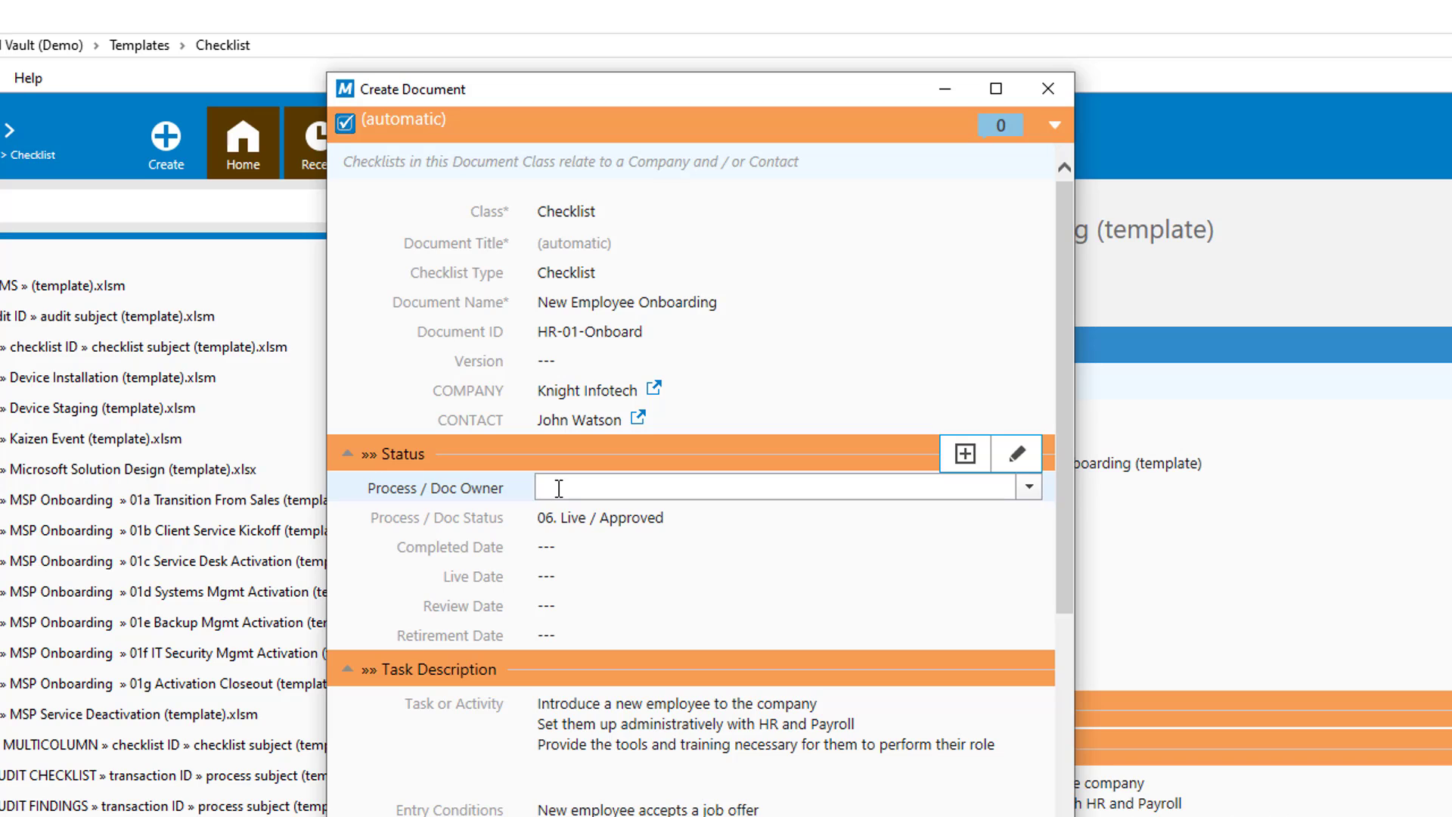
{"action": "type", "text": "alex c"}
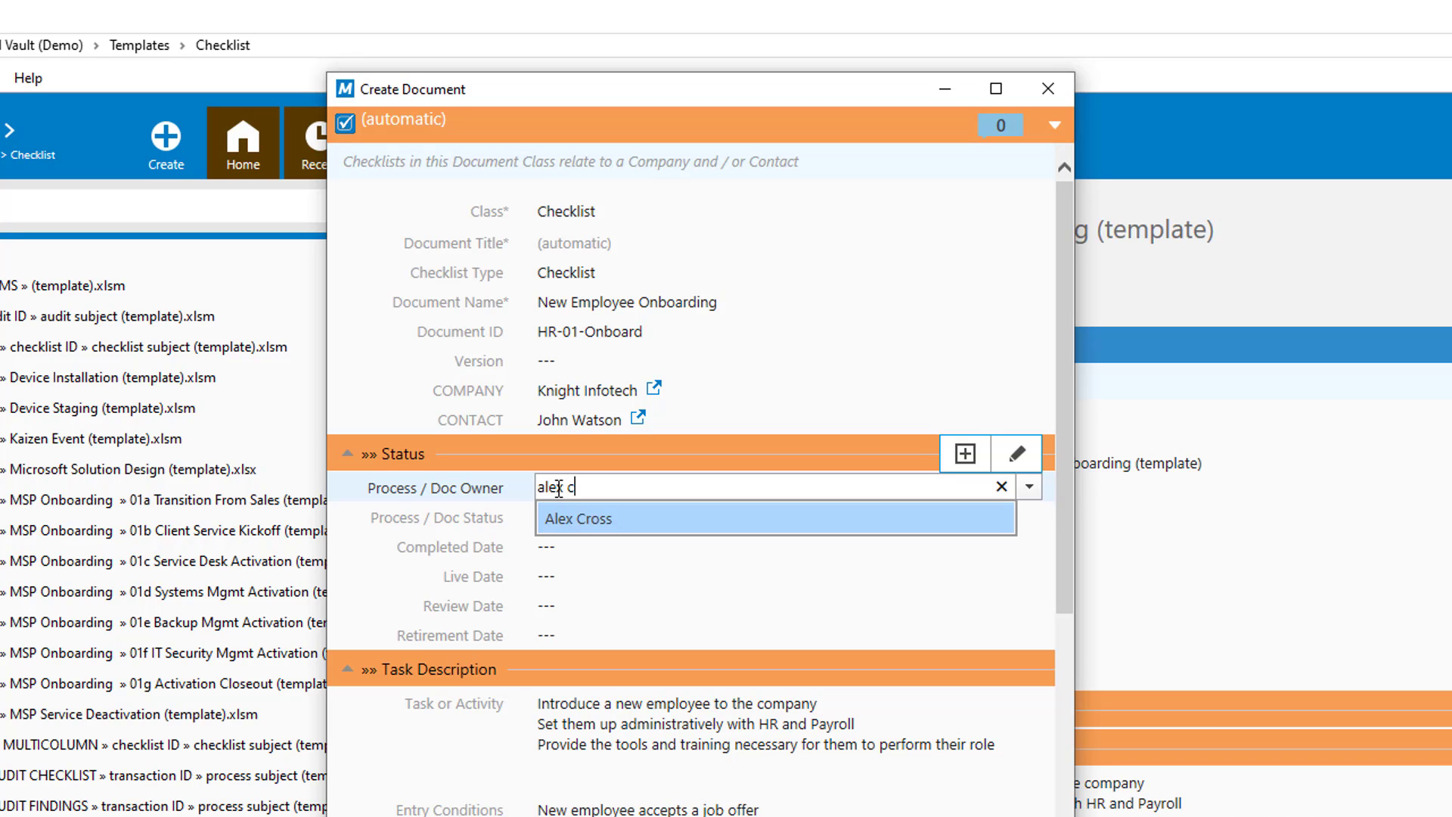
{"action": "left_click", "coordinate": [578, 517]}
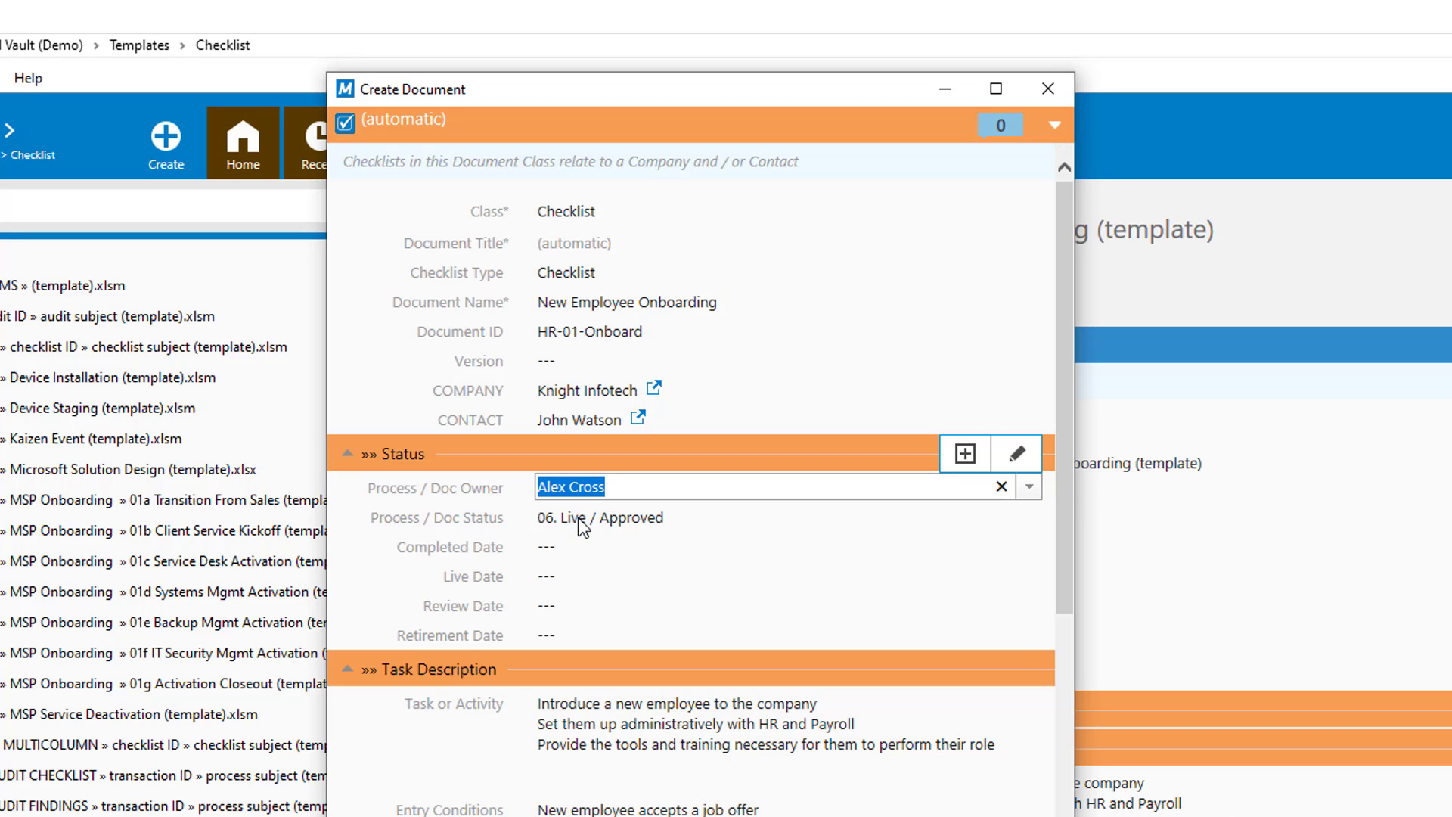
Set the new checklist's Process / Doc Status to "05. In Progress" and create the document, opened for editing.
{"action": "left_click", "coordinate": [579, 518]}
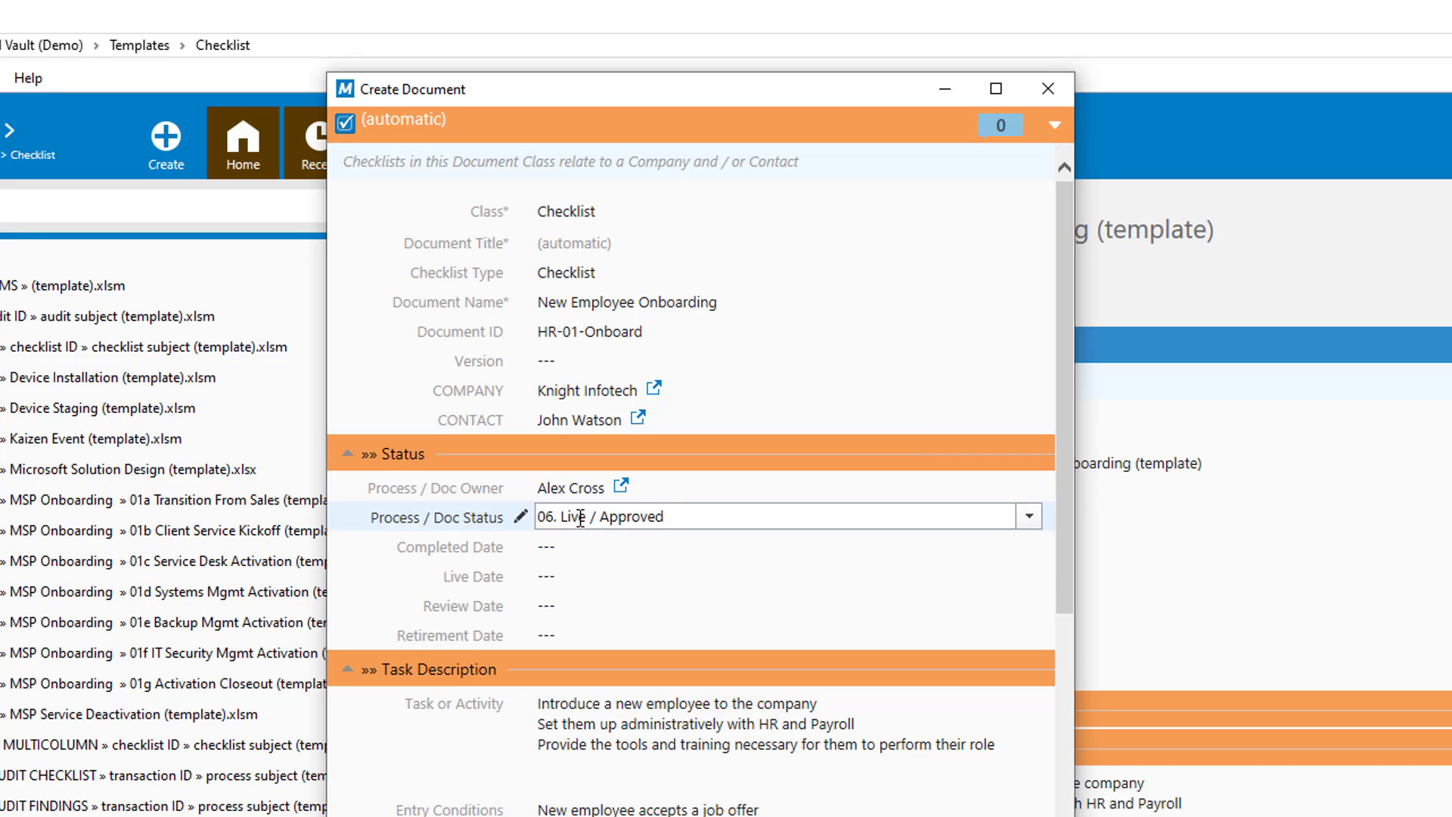
{"action": "left_click", "coordinate": [1031, 519]}
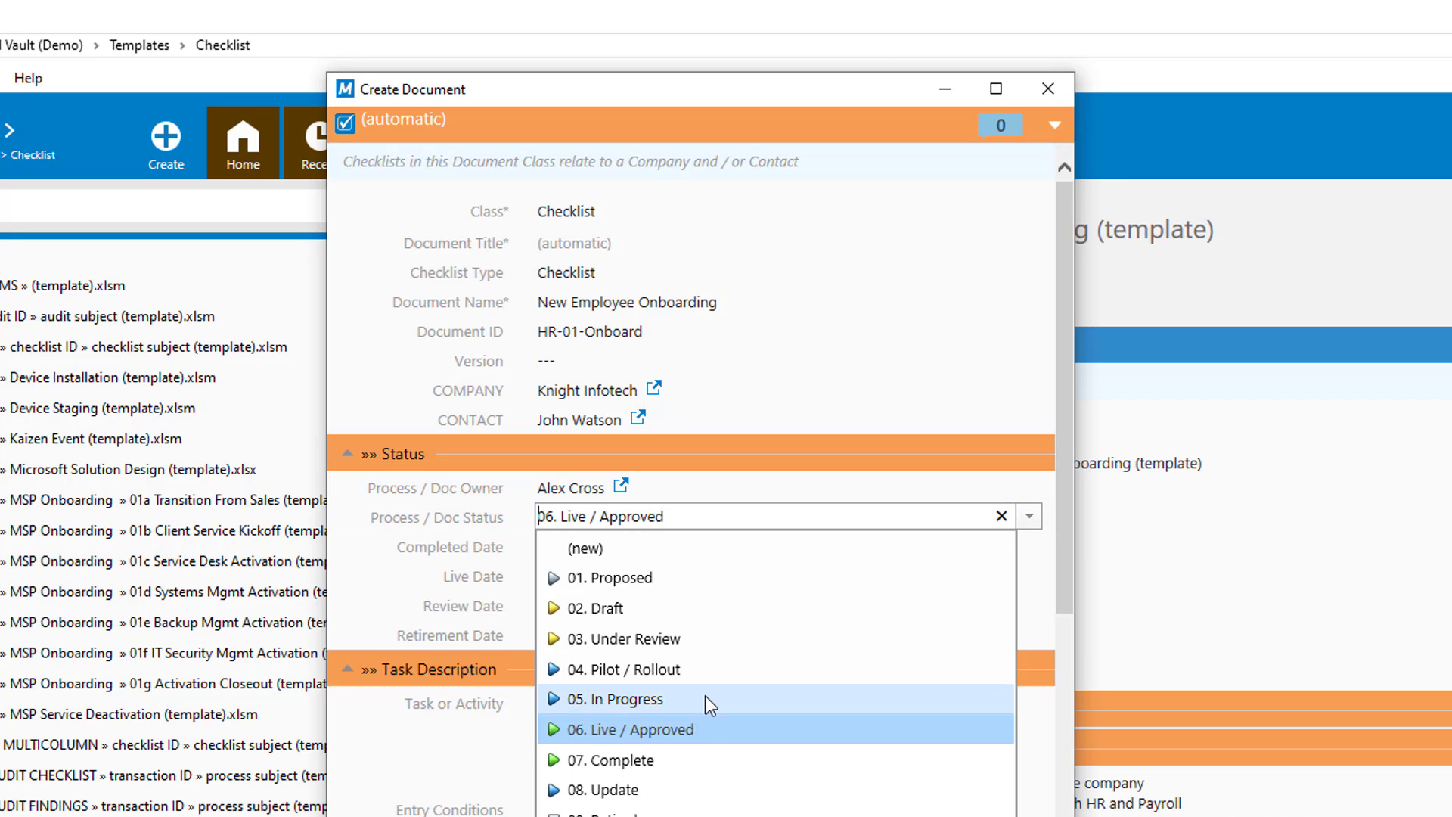
{"action": "left_click", "coordinate": [705, 697]}
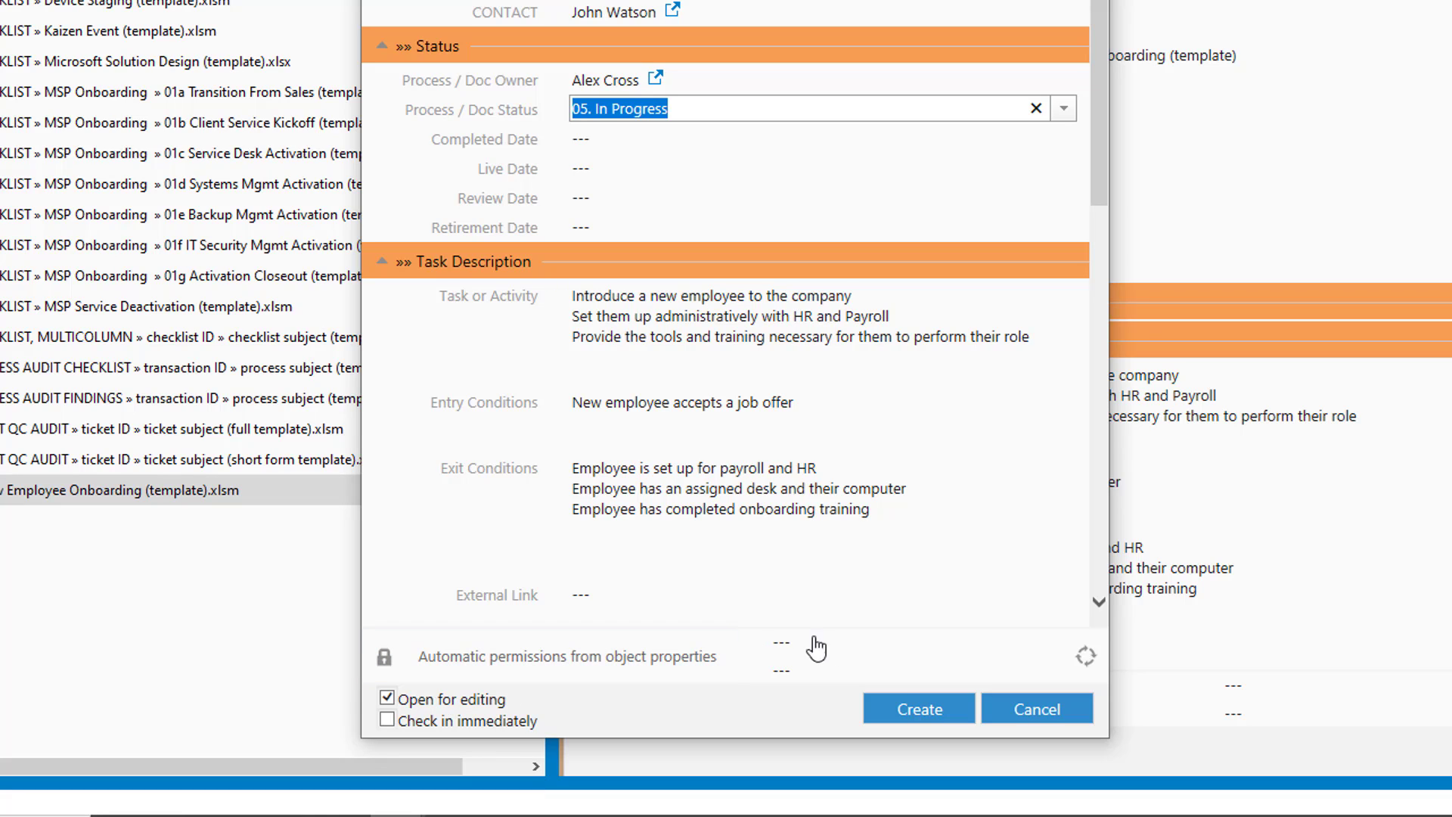
{"action": "left_click", "coordinate": [931, 711]}
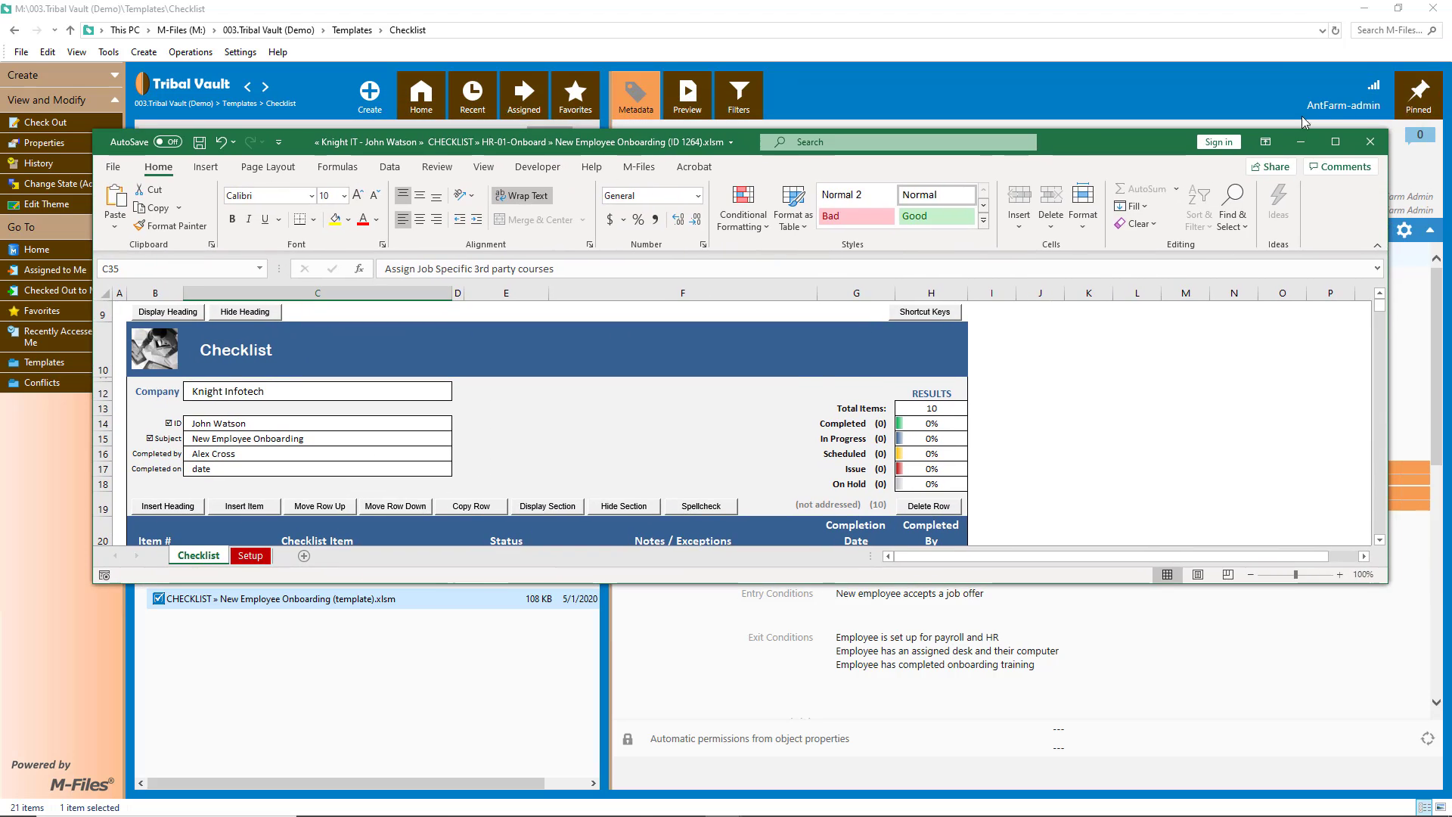
Maximize the new checklist workbook and inspect the contents of its Company and ID header cells.
{"action": "left_click", "coordinate": [1335, 141]}
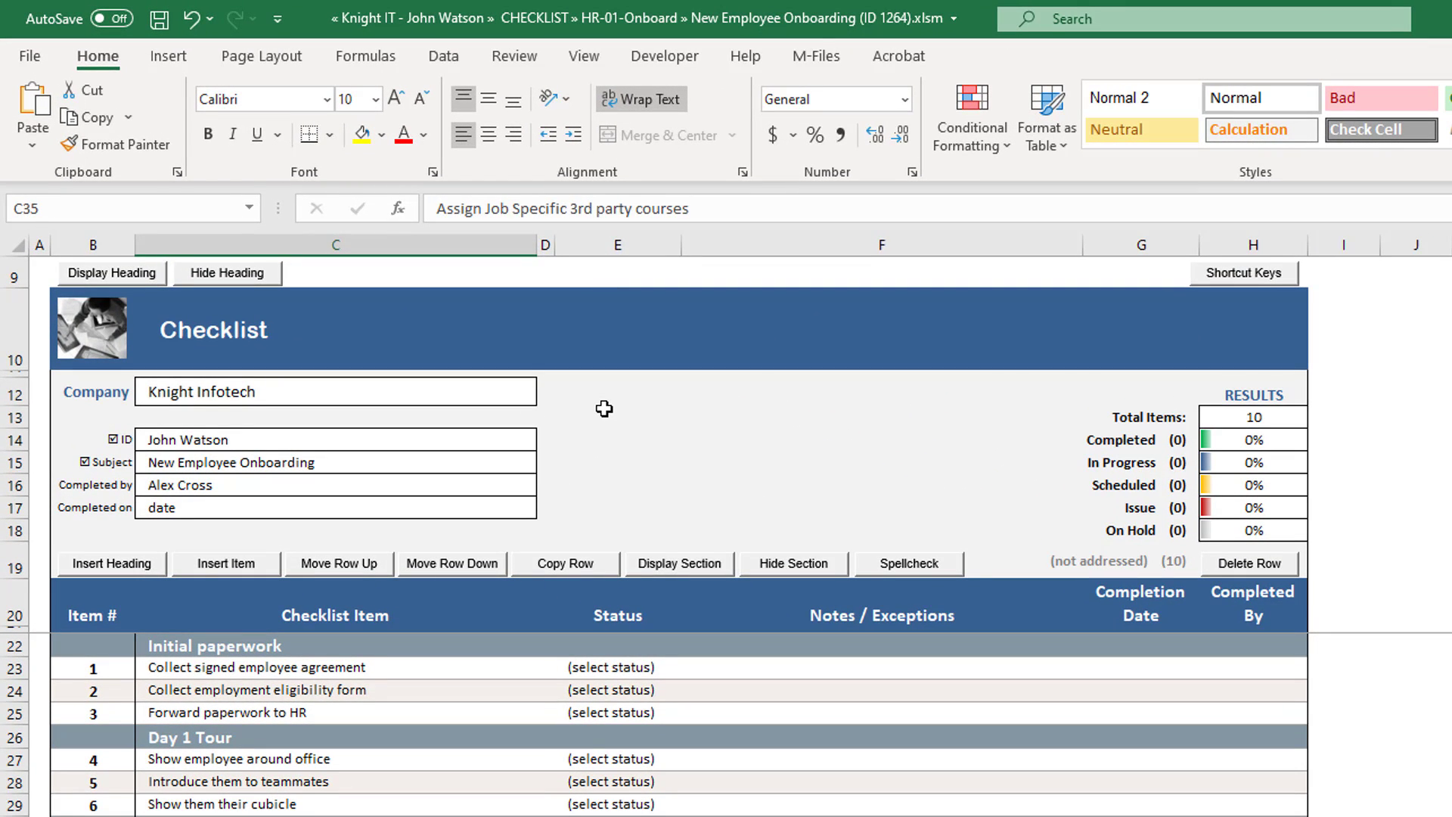
{"action": "left_click", "coordinate": [445, 392]}
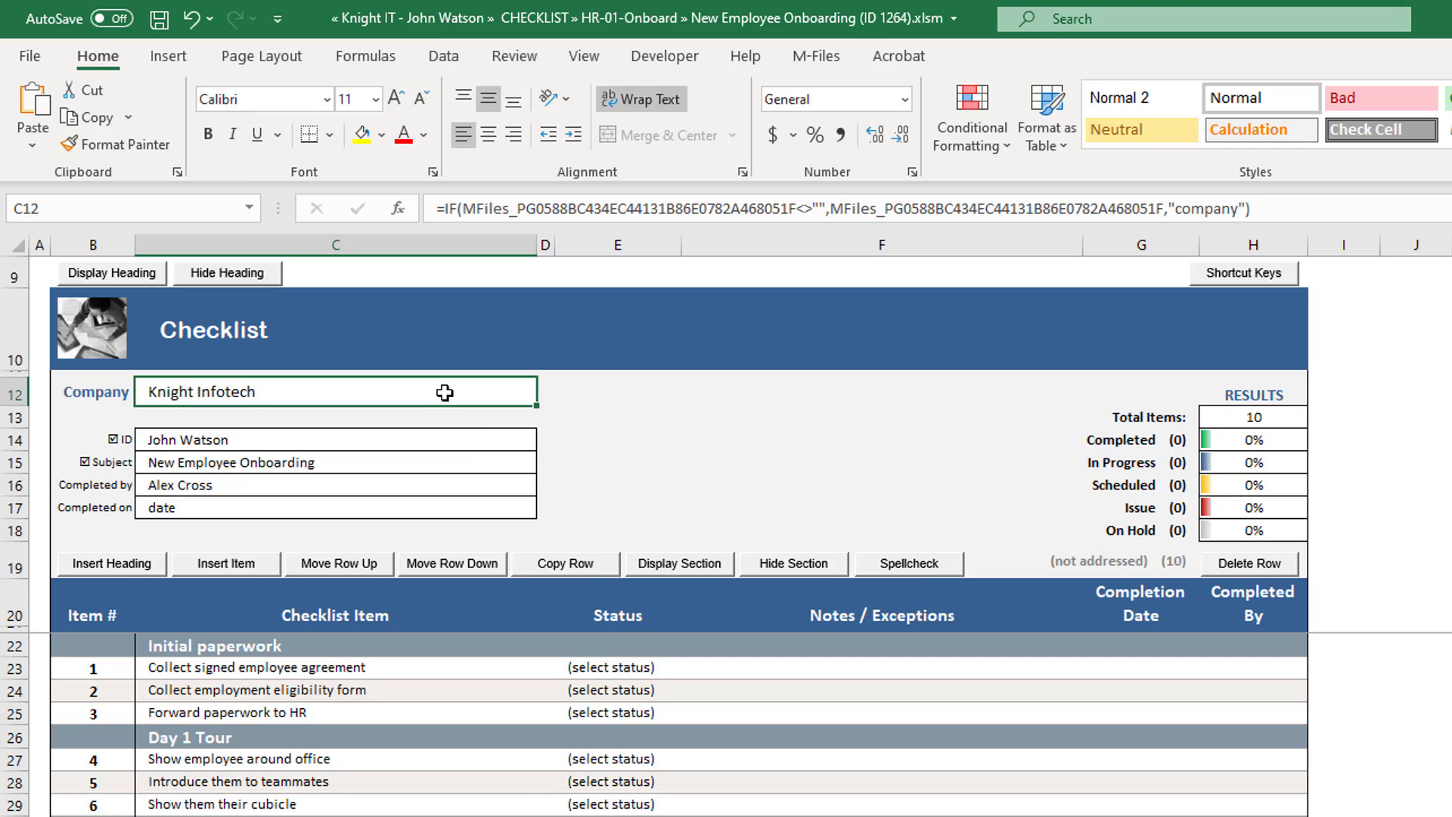
{"action": "left_click", "coordinate": [427, 440]}
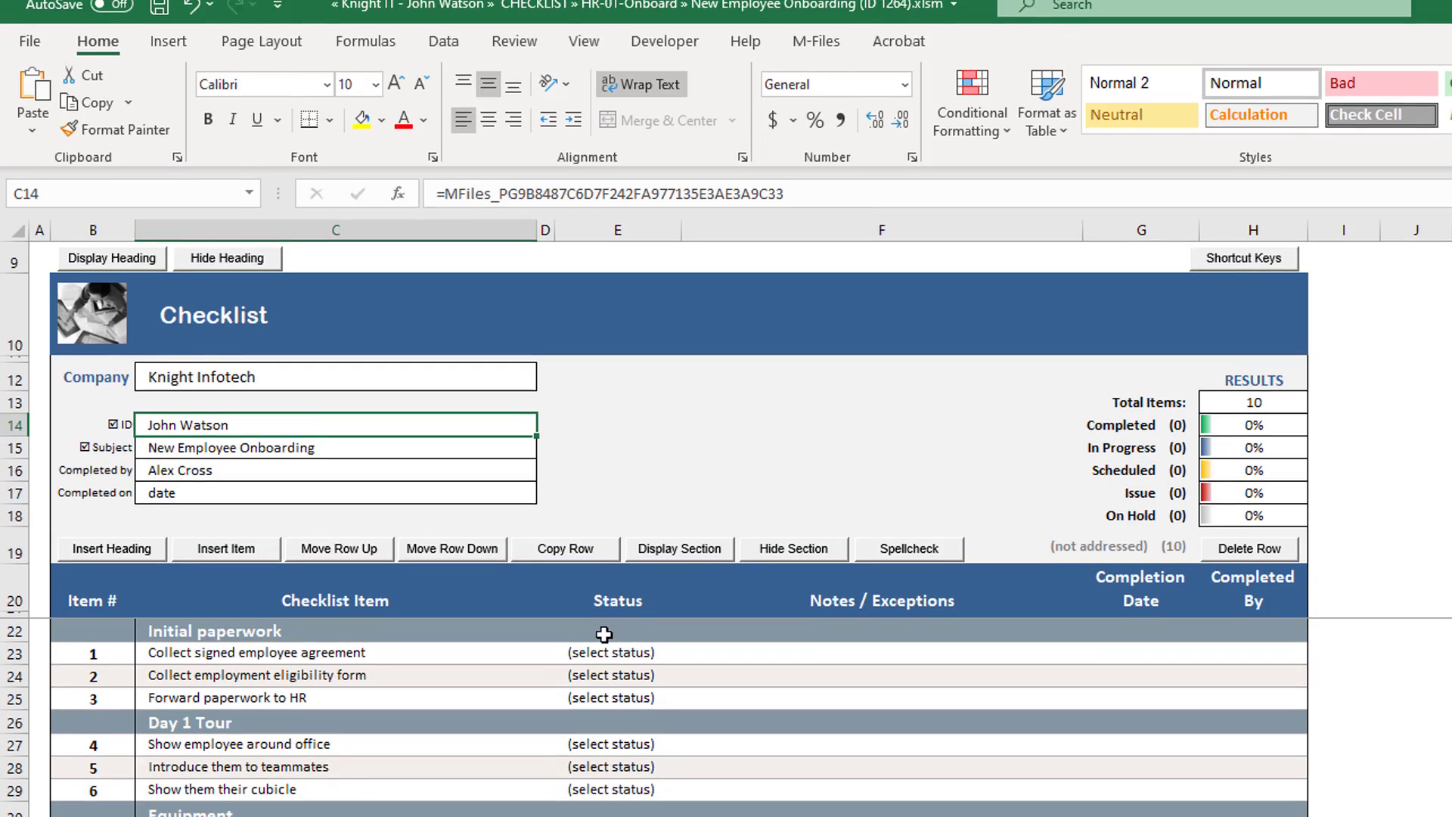
Set the status of "Collect signed employee agreement" to Completed and of "Collect employment eligibility form" to Issue.
{"action": "left_click", "coordinate": [611, 667]}
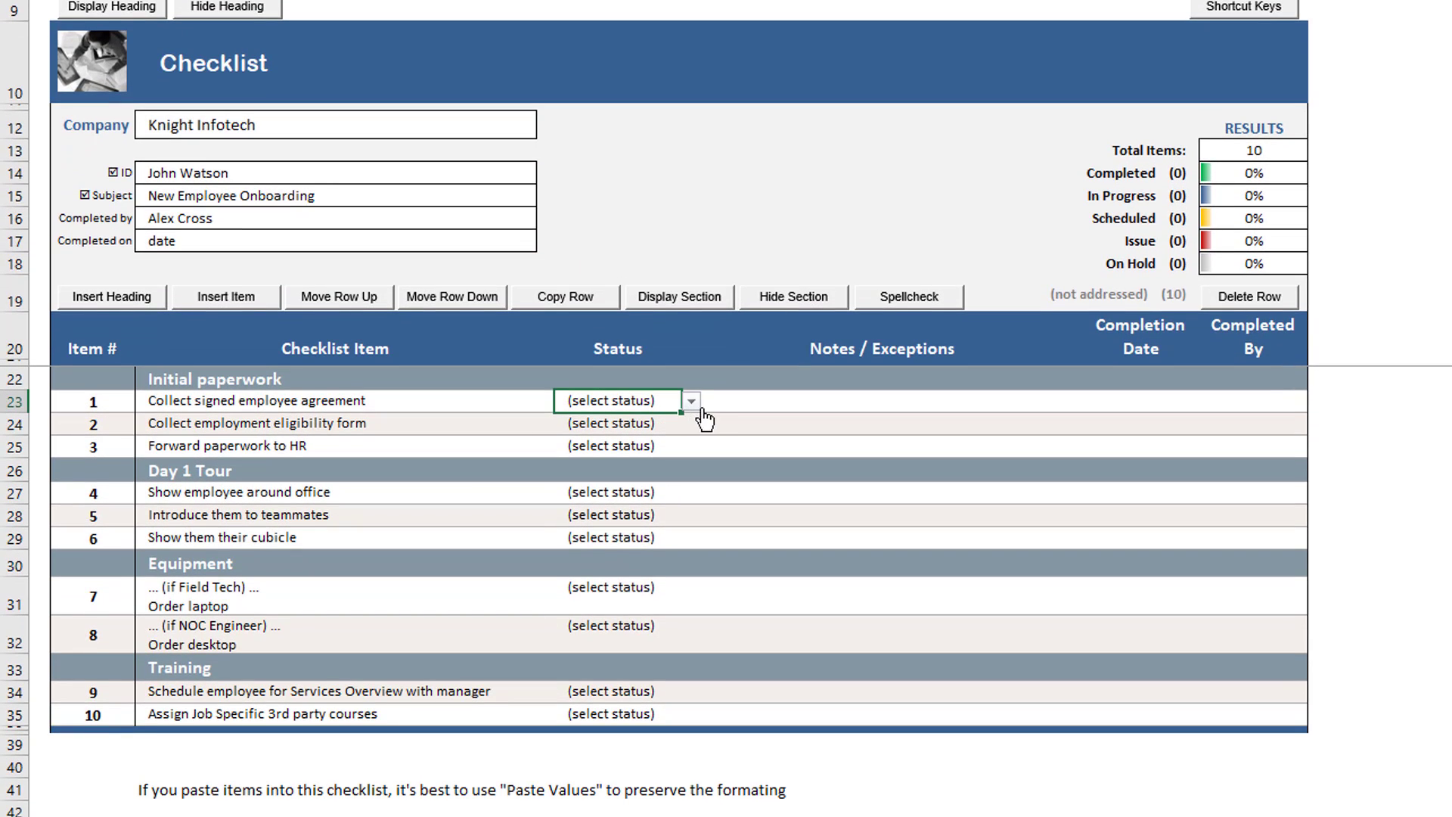
{"action": "left_click", "coordinate": [691, 402]}
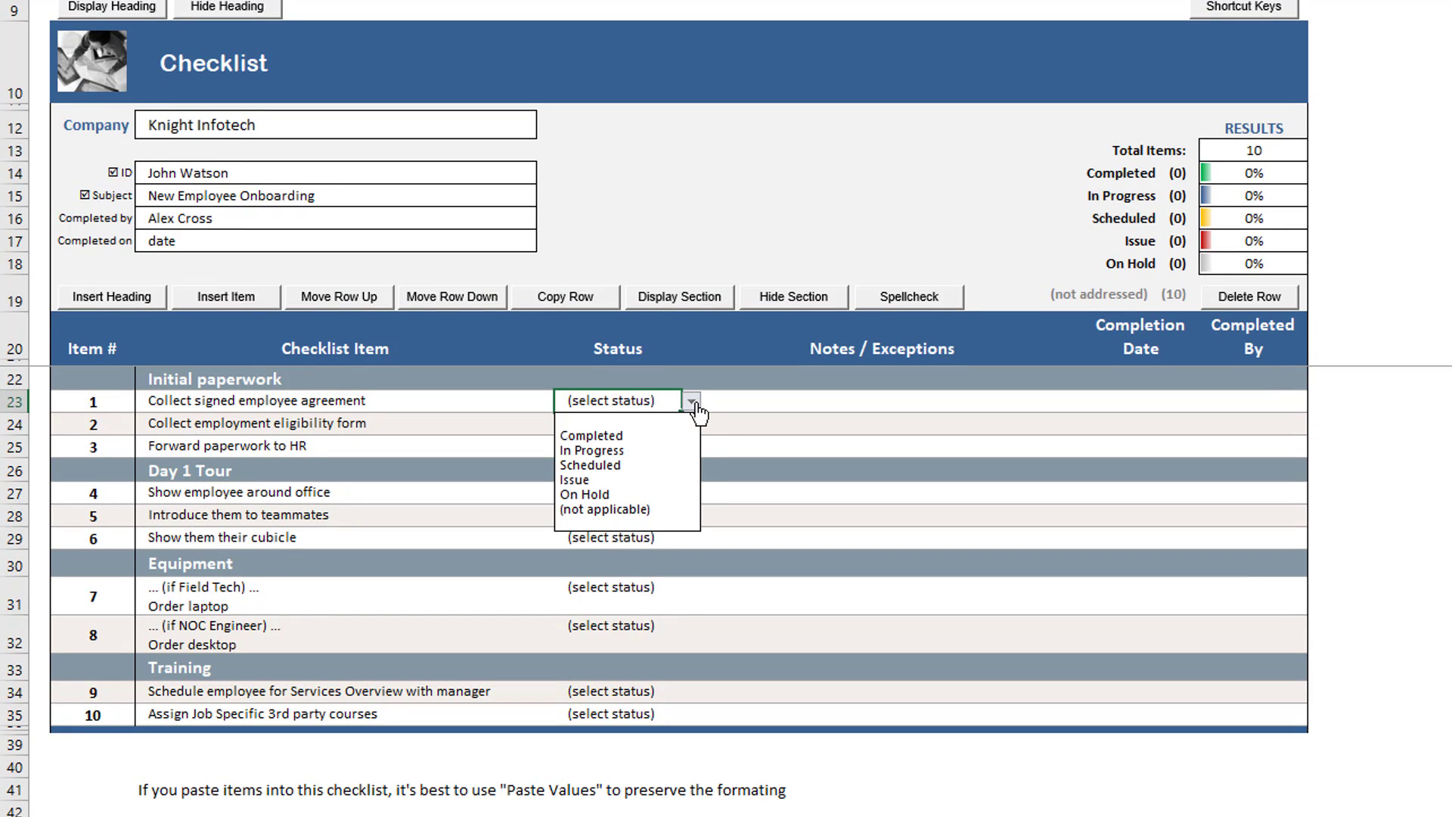
{"action": "left_click", "coordinate": [634, 436]}
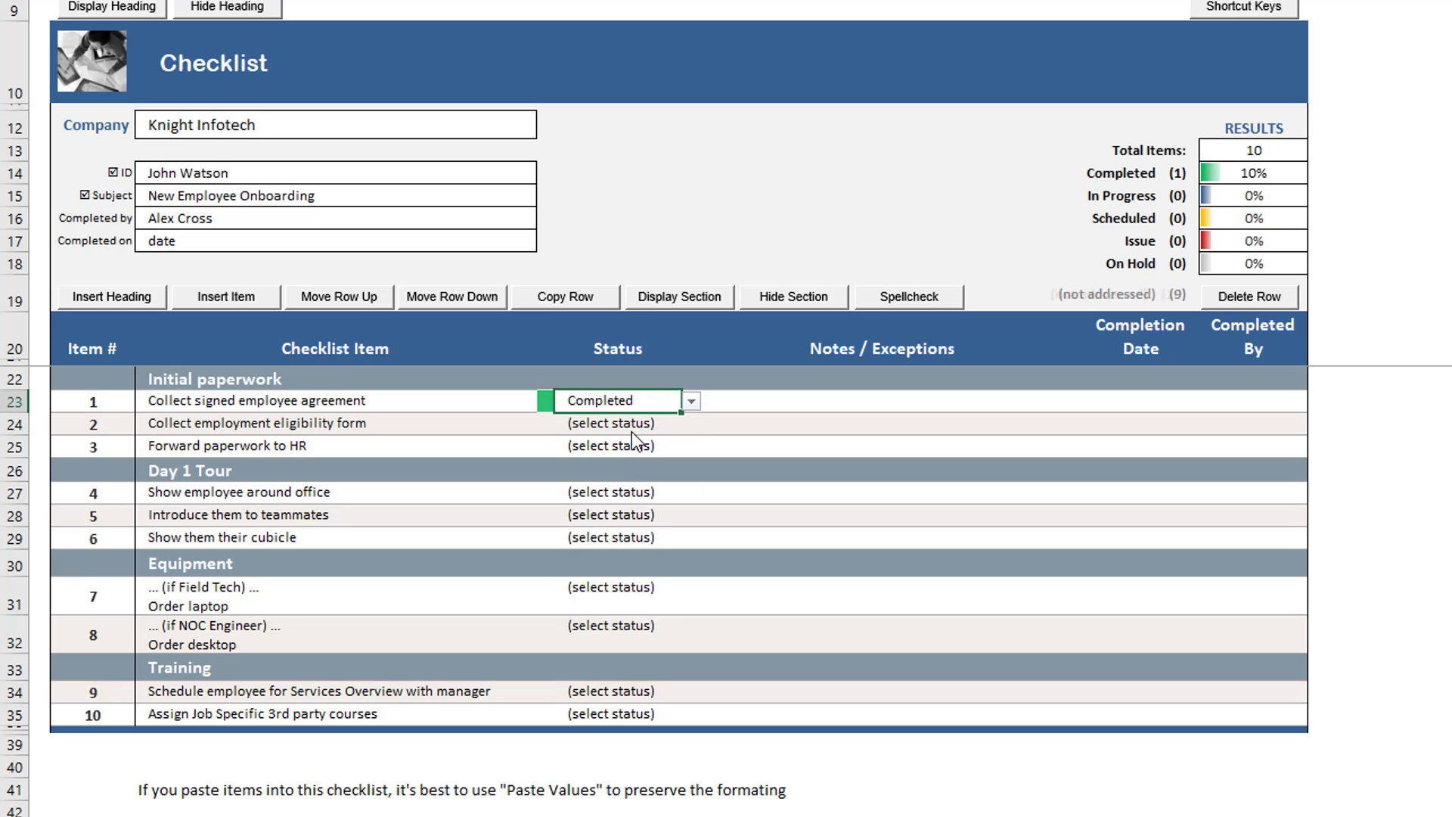
{"action": "left_click", "coordinate": [632, 433]}
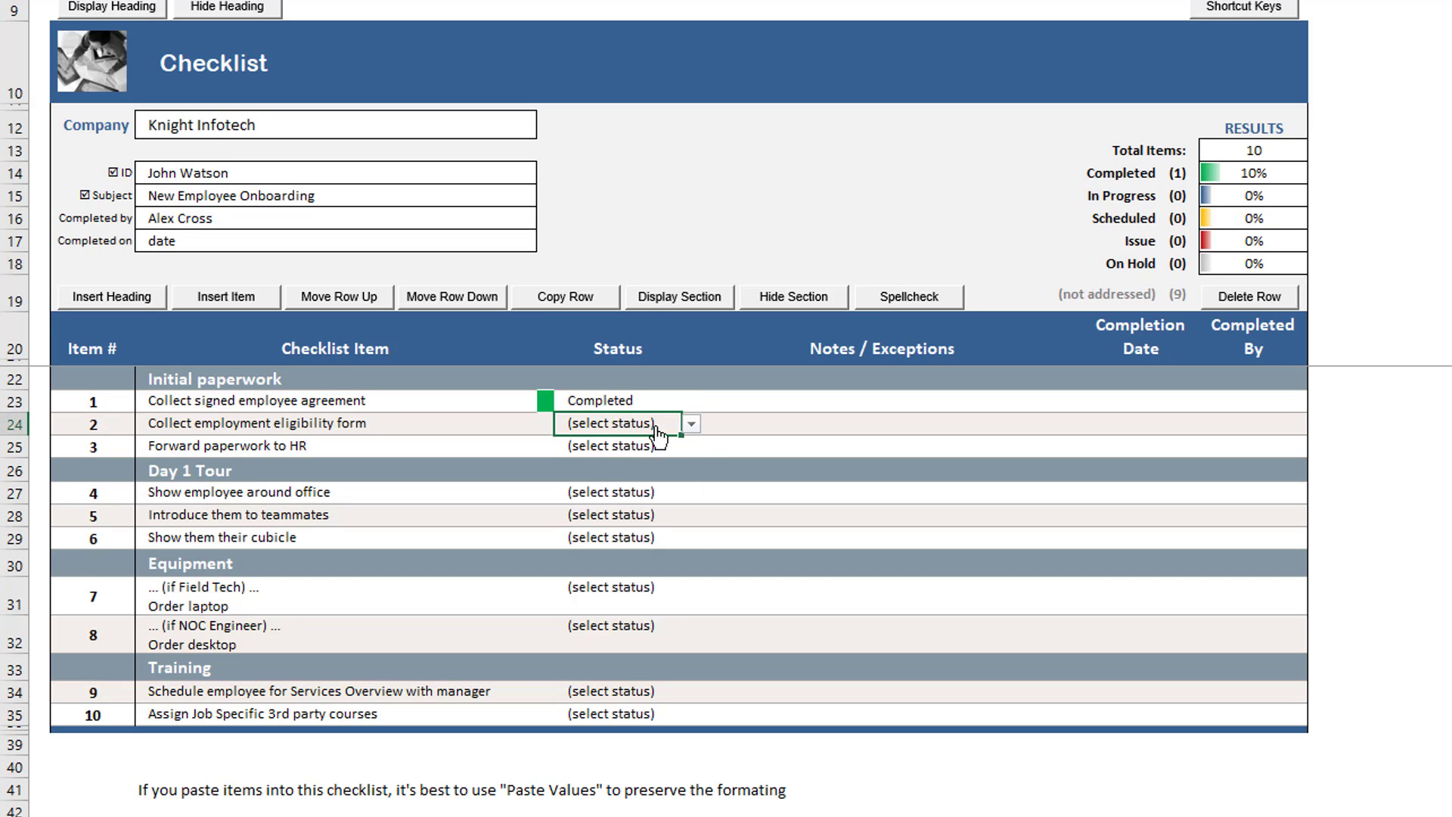
{"action": "left_click", "coordinate": [691, 424]}
{"action": "left_click", "coordinate": [652, 497]}
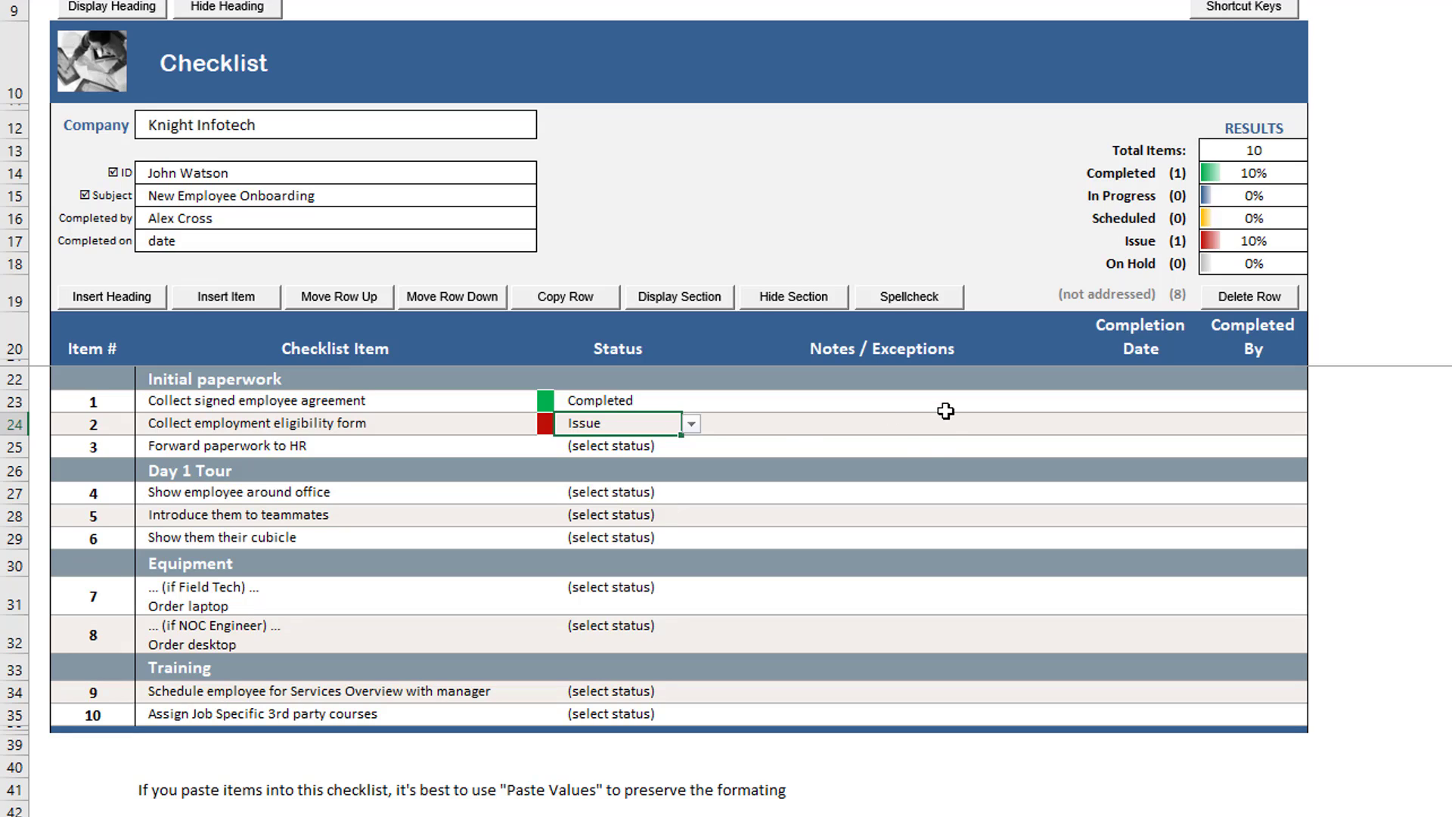
Add the note "only brought one form of ID" to the eligibility form item, and set "Forward paperwork to HR" to On Hold.
{"action": "left_click", "coordinate": [913, 427]}
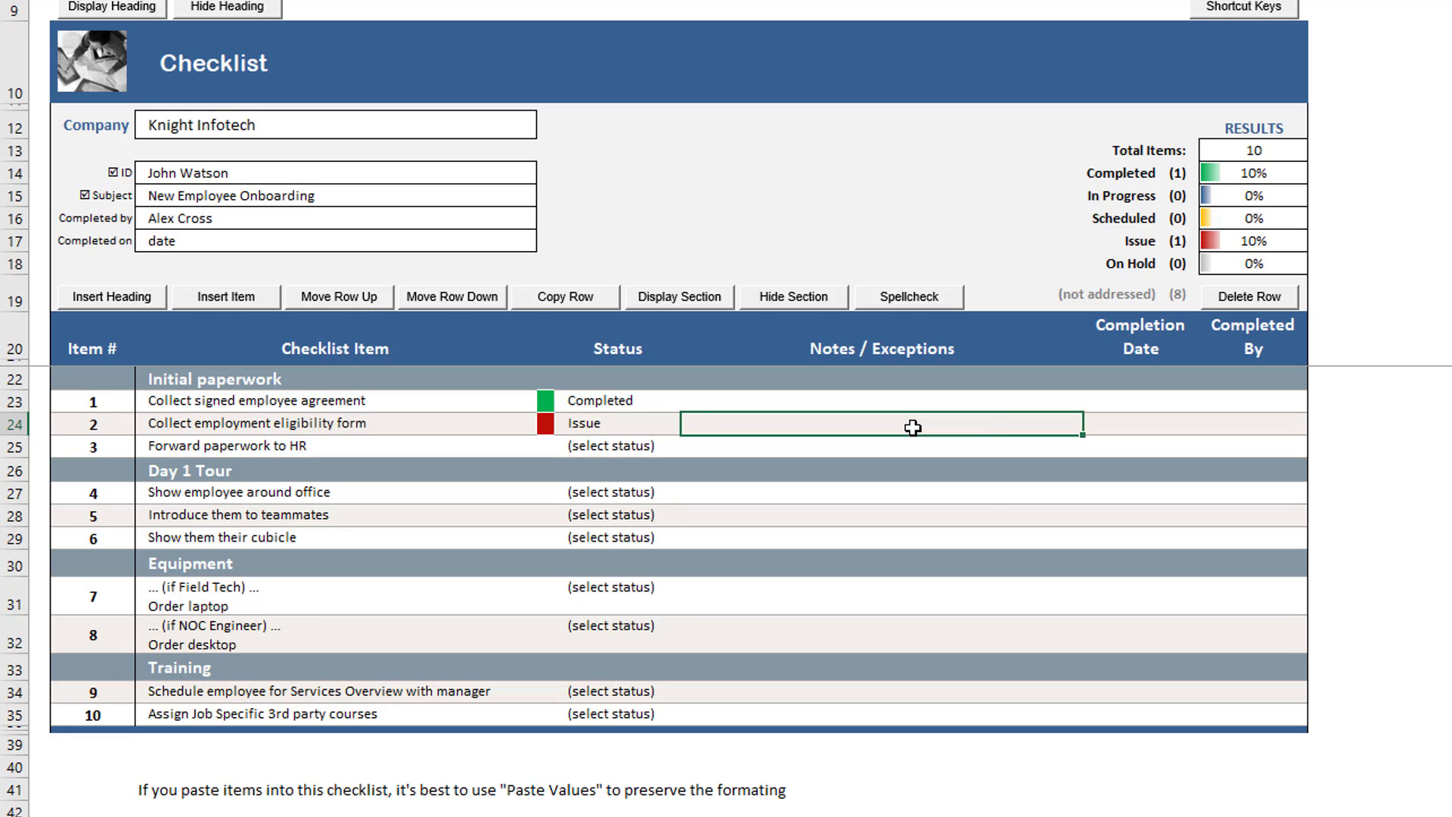
{"action": "type", "text": "only brought one form of "}
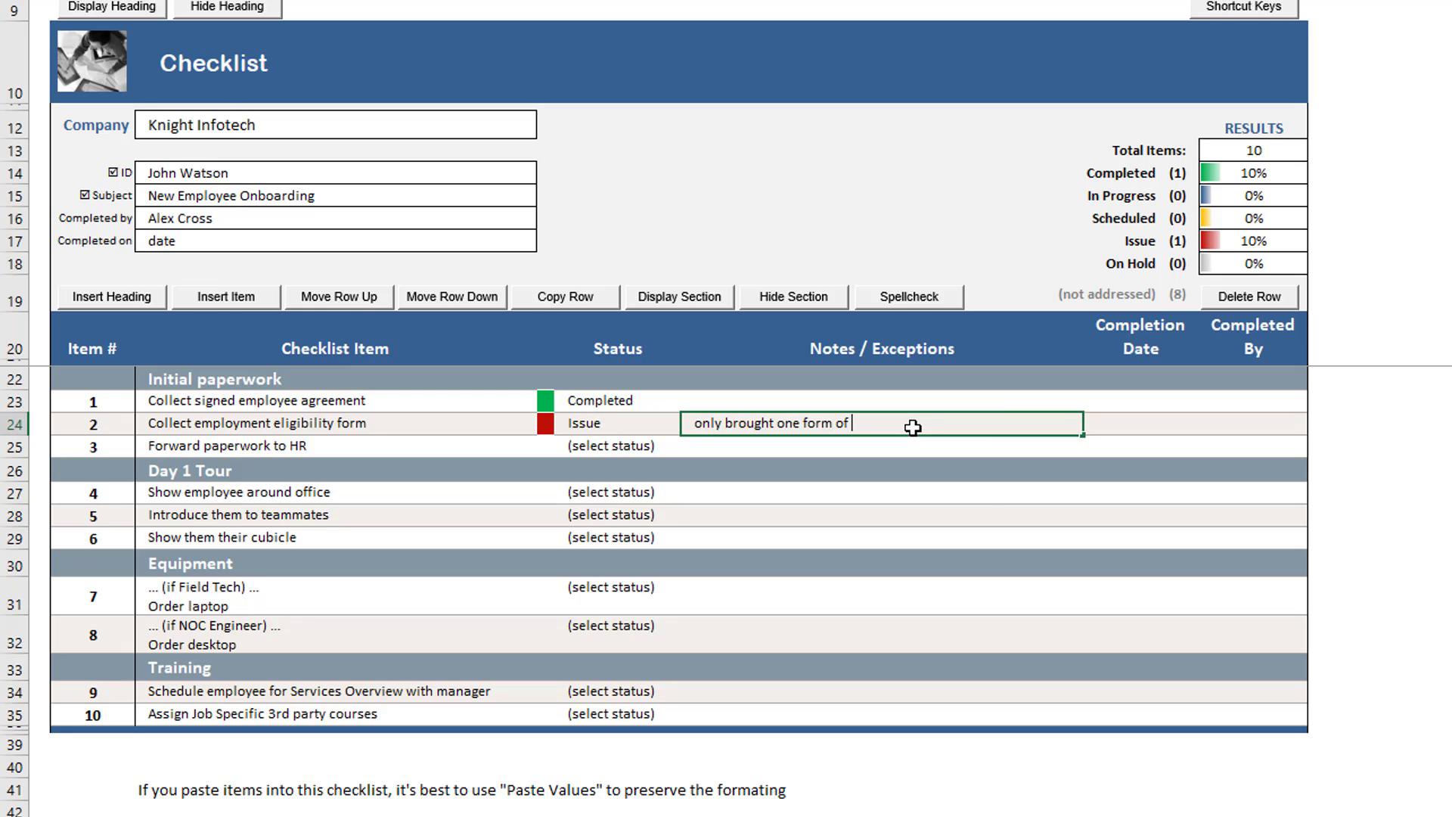
{"action": "type", "text": "ID"}
{"action": "key", "text": "Return"}
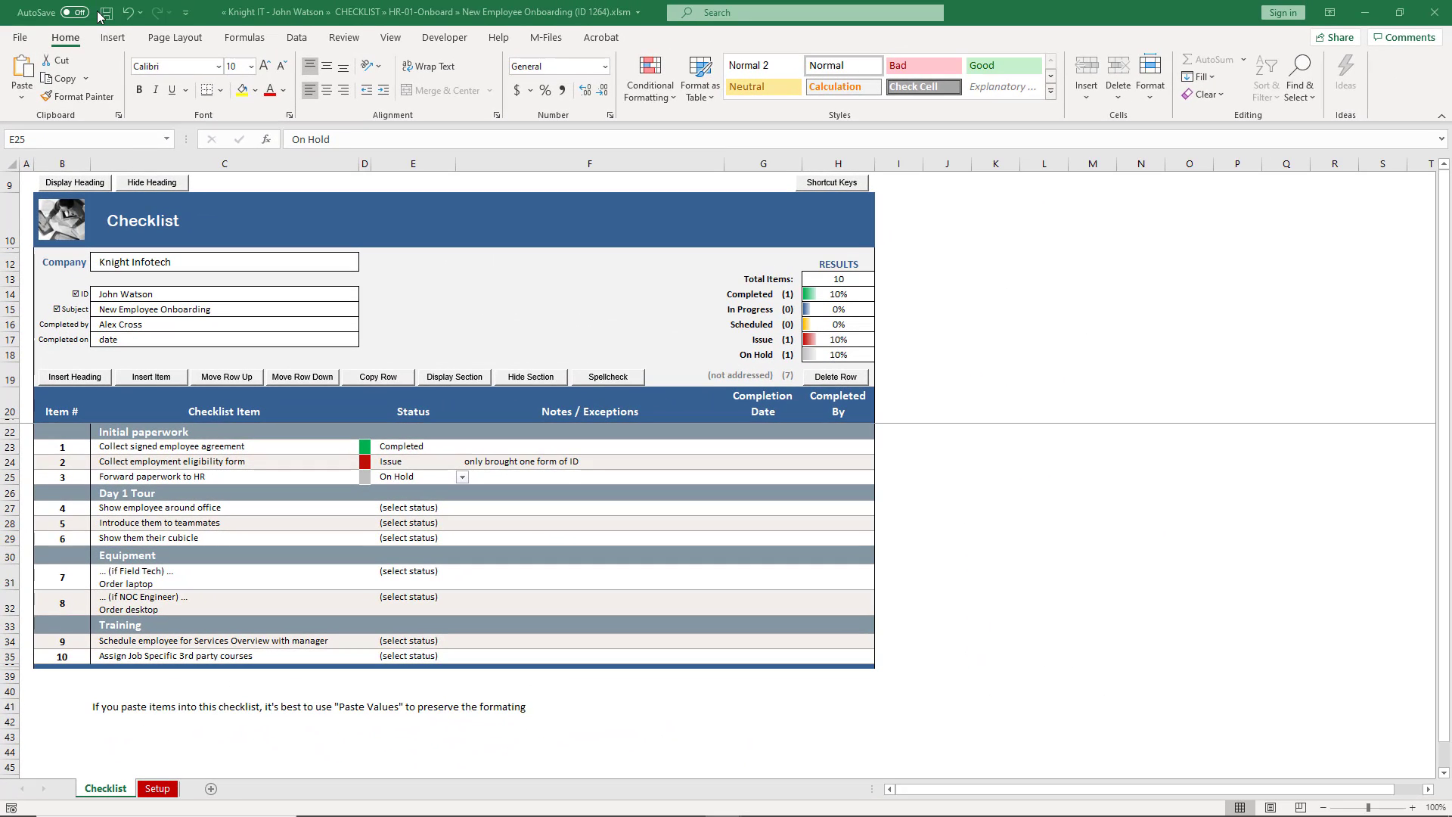
Save, close and check in the checklist workbook, and show its metadata from the vault home's recently accessed documents.
{"action": "left_click", "coordinate": [106, 13]}
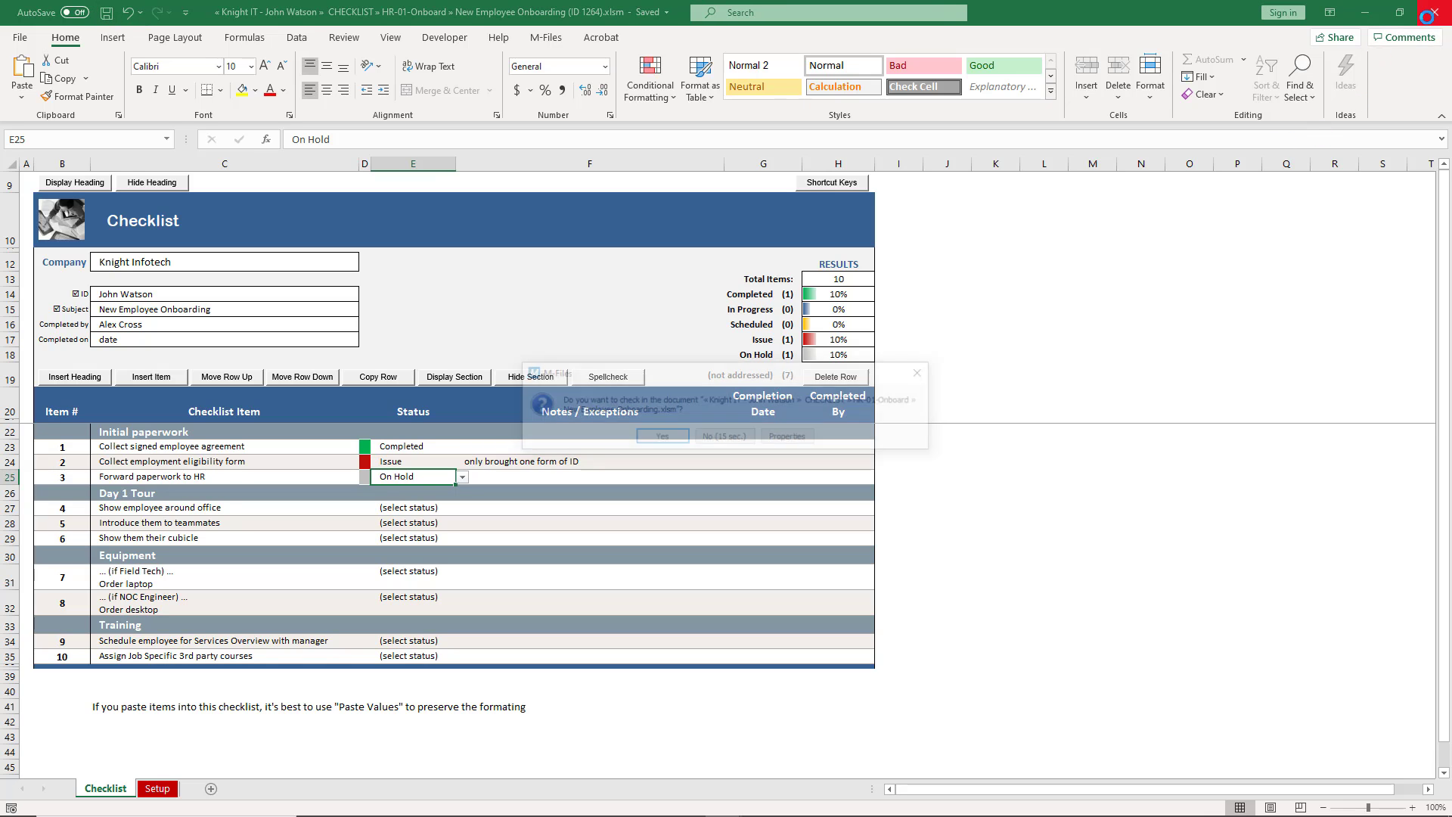
{"action": "left_click", "coordinate": [661, 438]}
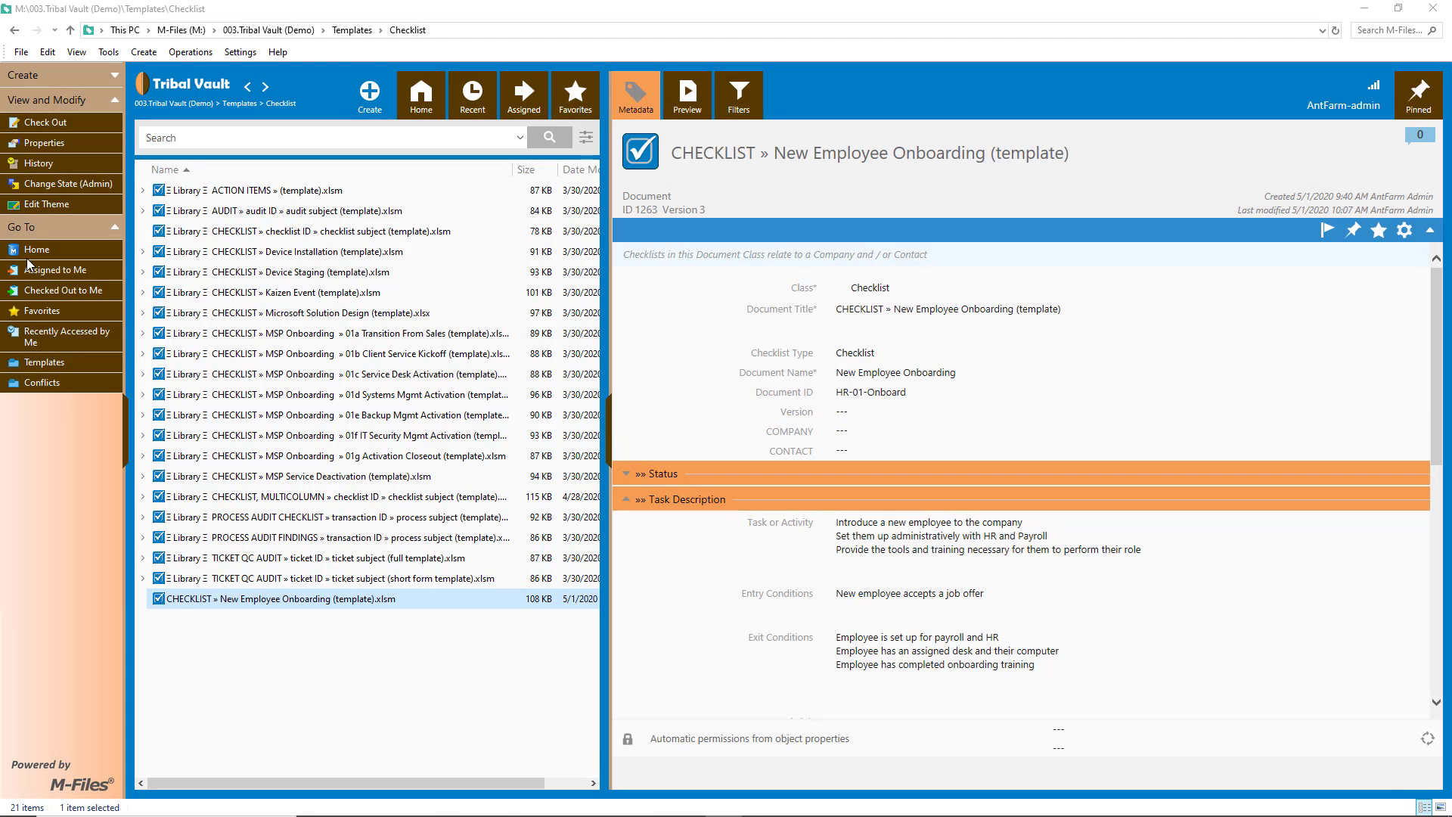
{"action": "left_click", "coordinate": [29, 251]}
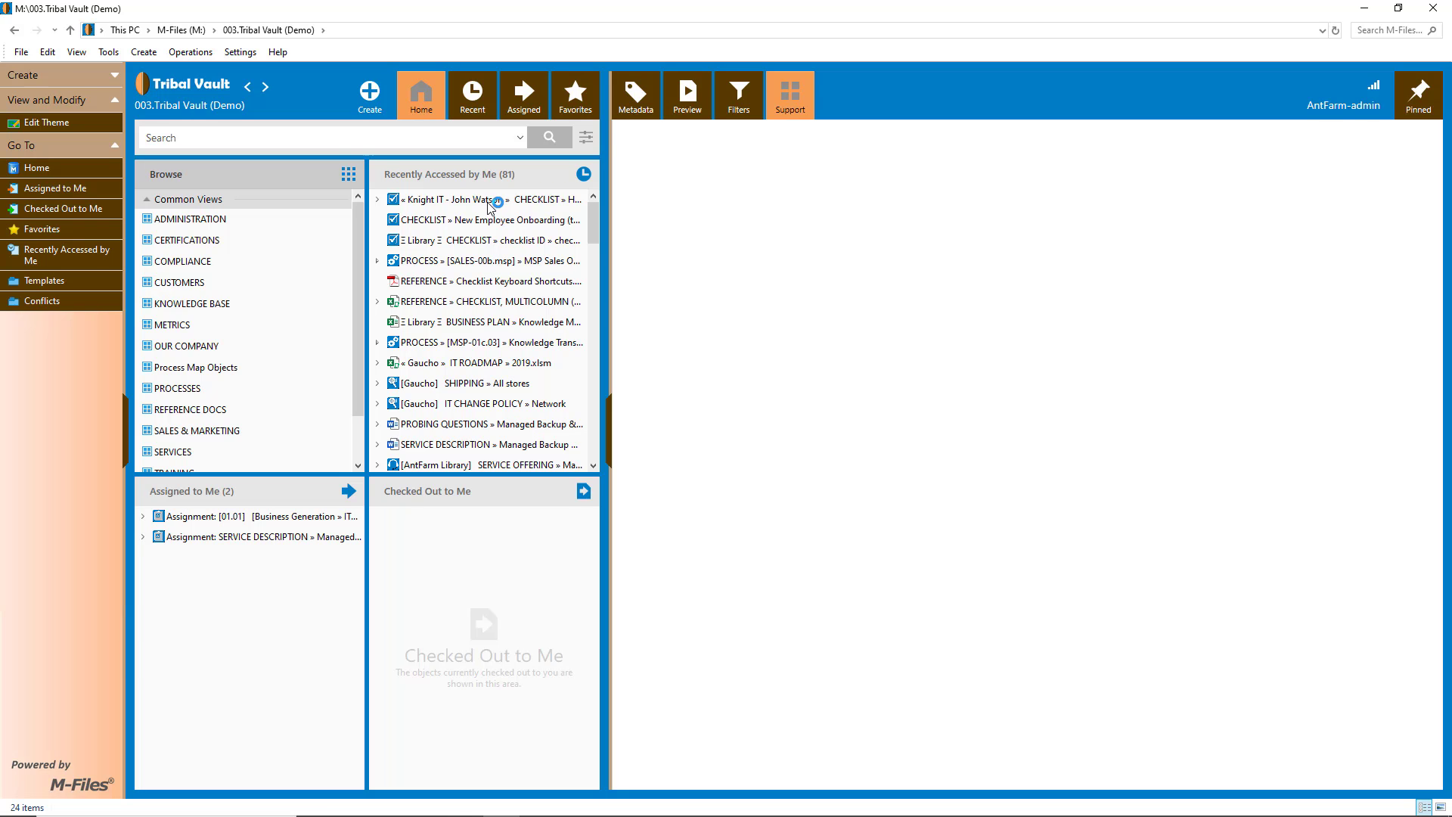
{"action": "left_click", "coordinate": [488, 200]}
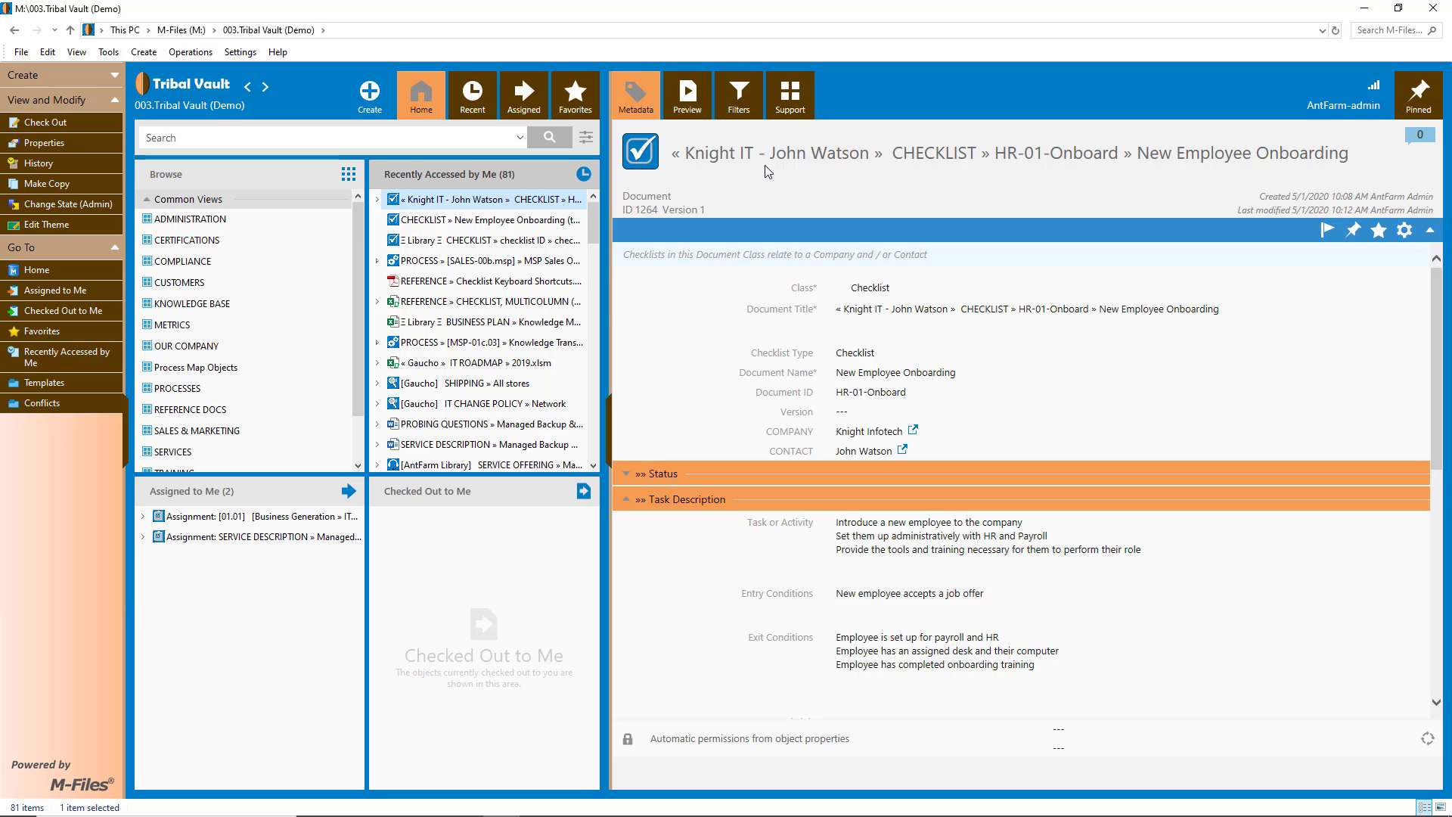
{"action": "right_click", "coordinate": [418, 207]}
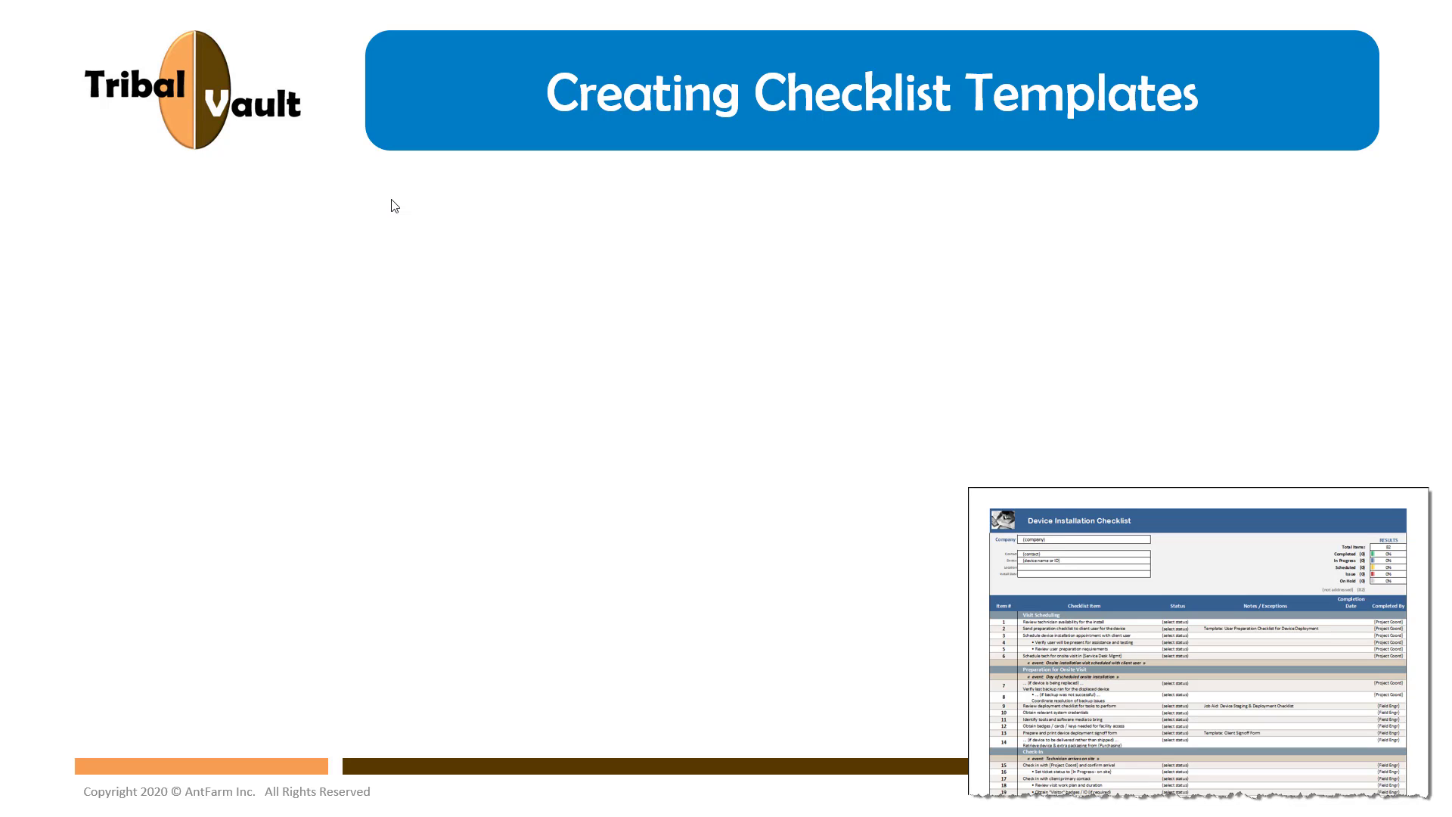
{"action": "key", "text": "Right"}
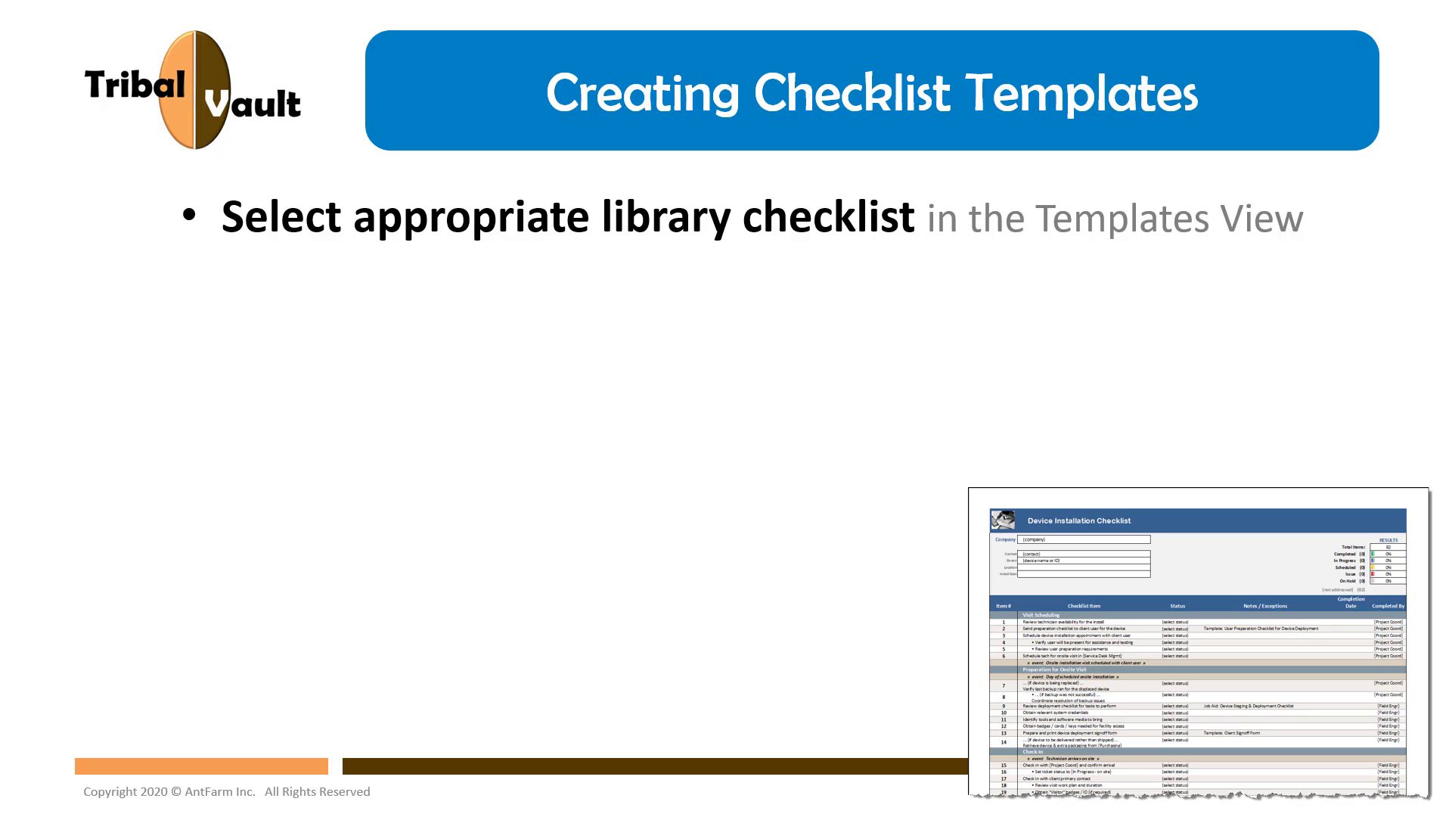
{"action": "key", "text": "Right"}
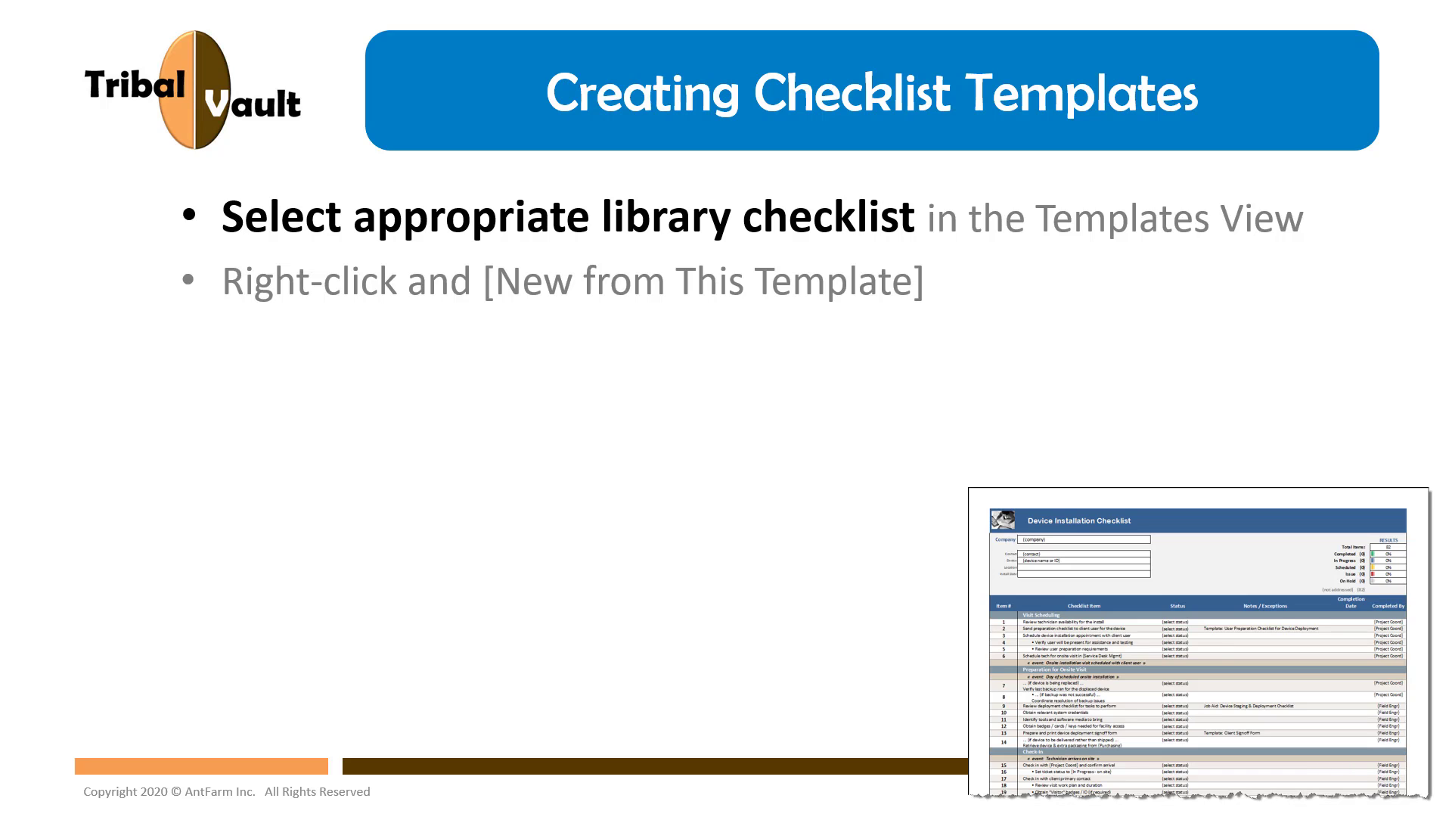
{"action": "key", "text": "Right"}
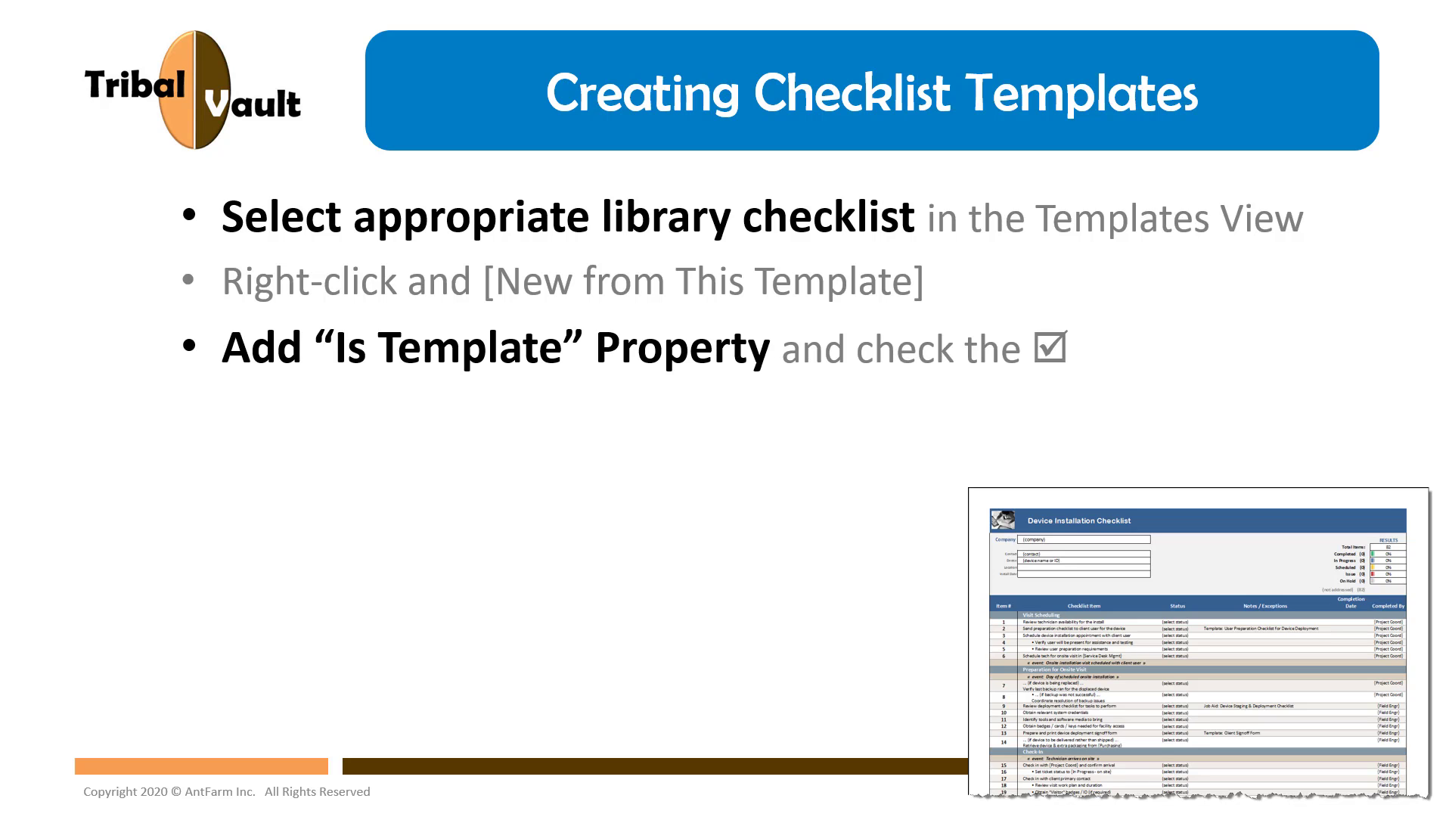
{"action": "key", "text": "Right"}
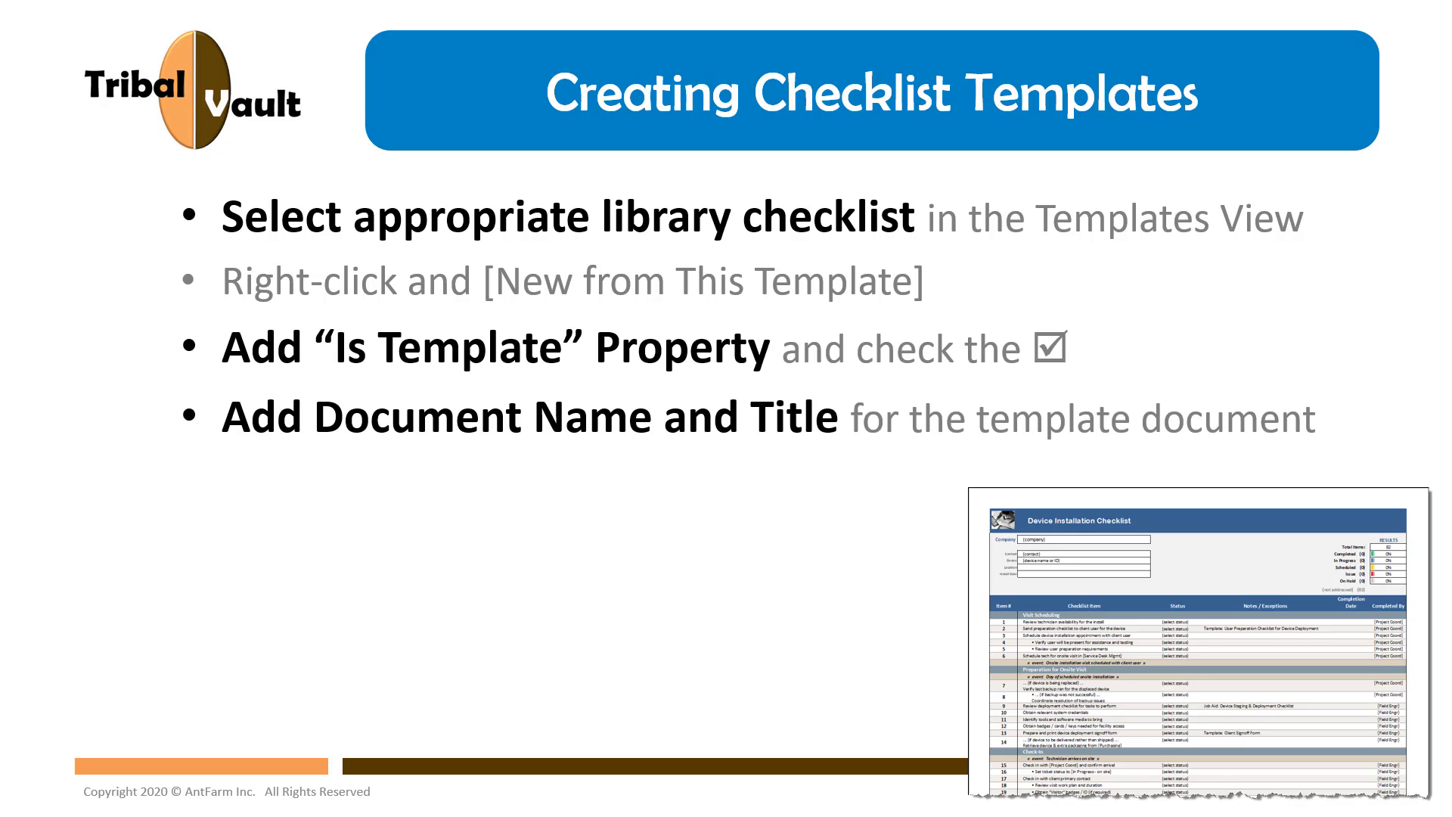